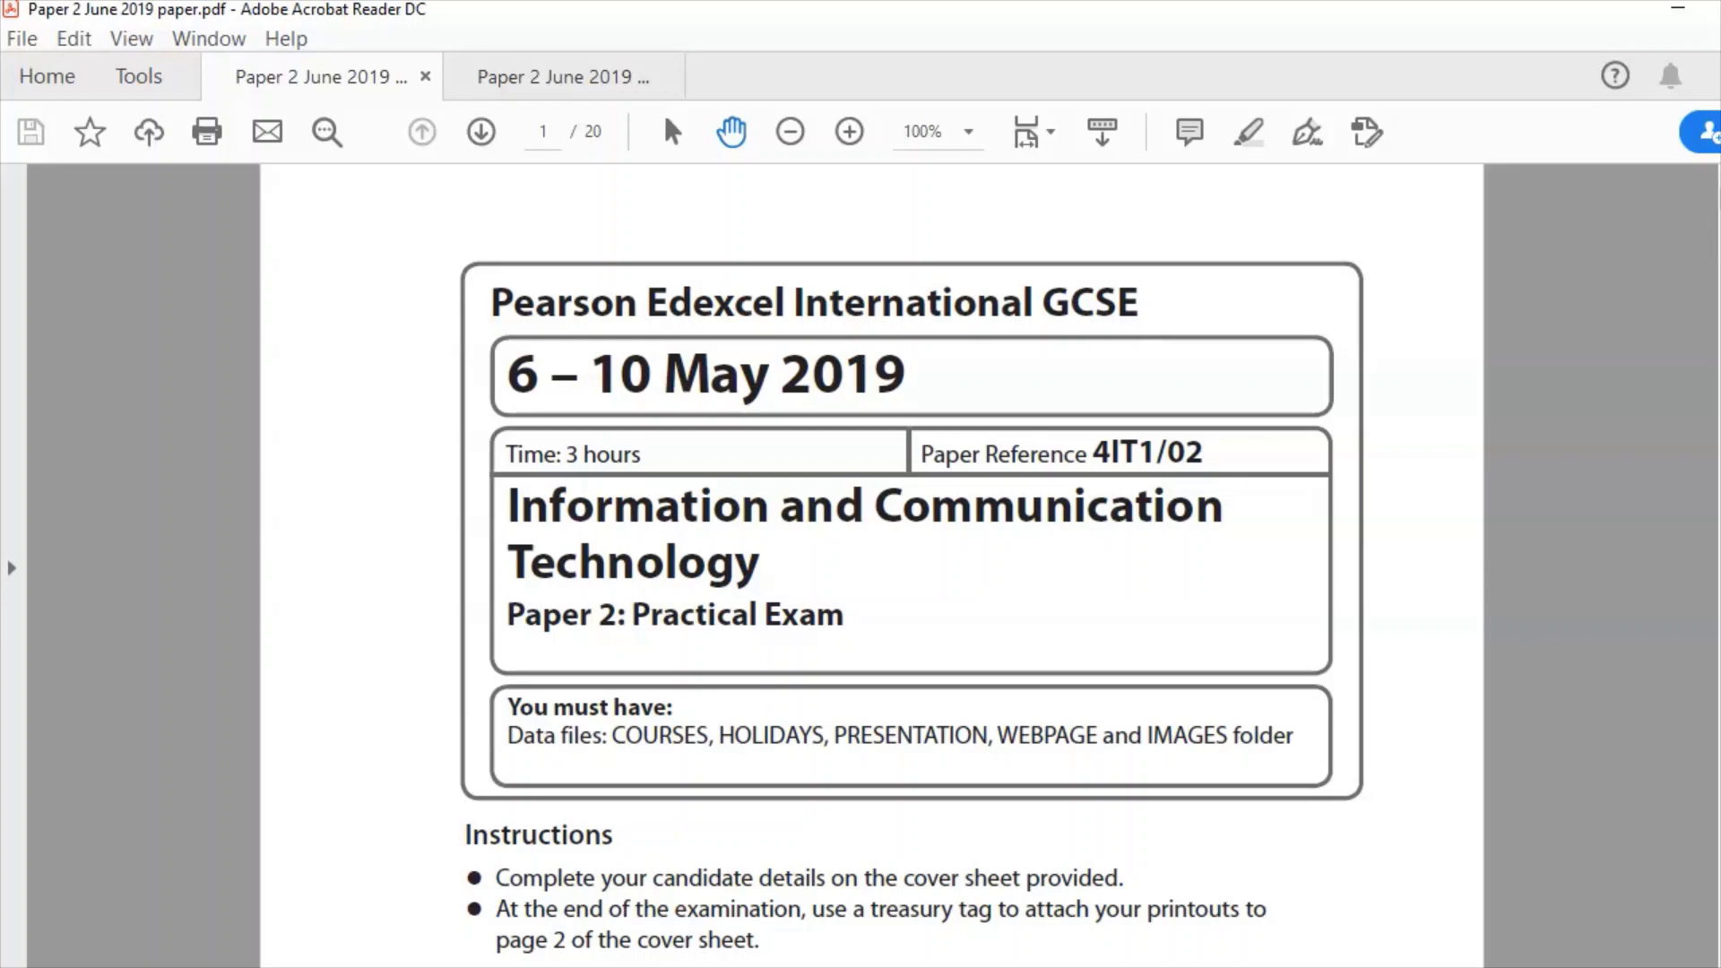
Step: Bring page 3 of the exam paper, with the Scenario contact details and house style, into view
{"action": "mouse_move", "coordinate": [80, 916]}
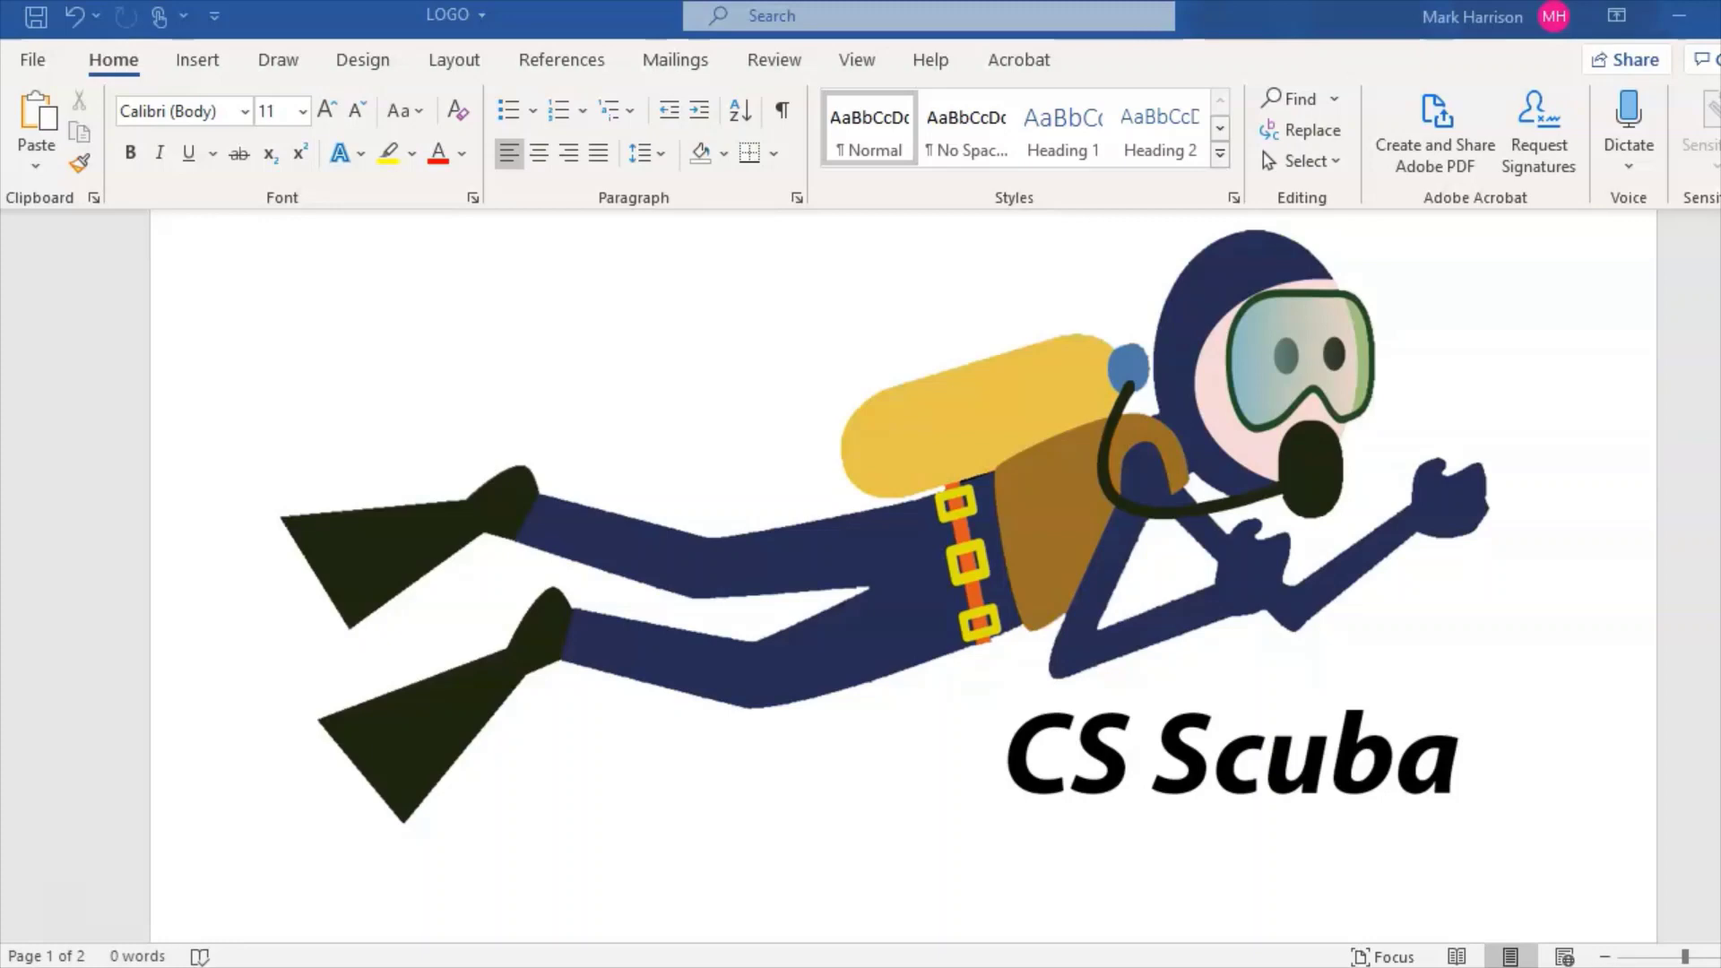
Step: Scroll the exam paper down to page 4, showing Section A Task A1
{"action": "left_click", "coordinate": [36, 946]}
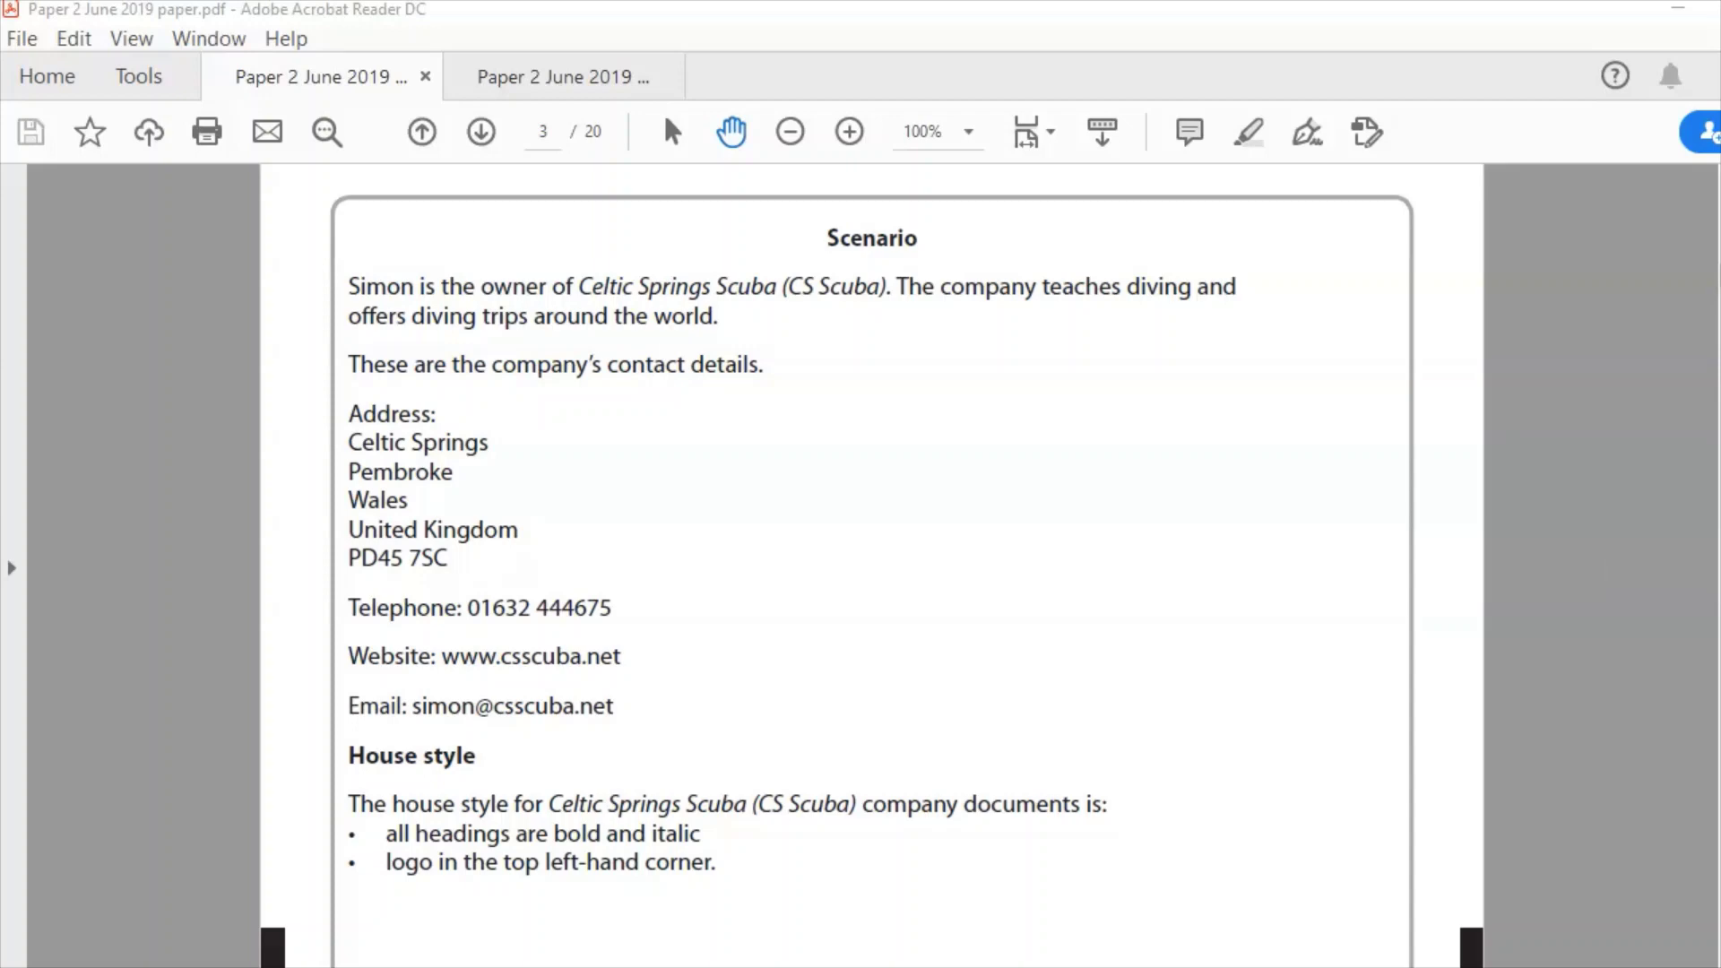
{"action": "scroll", "coordinate": [871, 564], "scroll_direction": "down", "scroll_amount": 4}
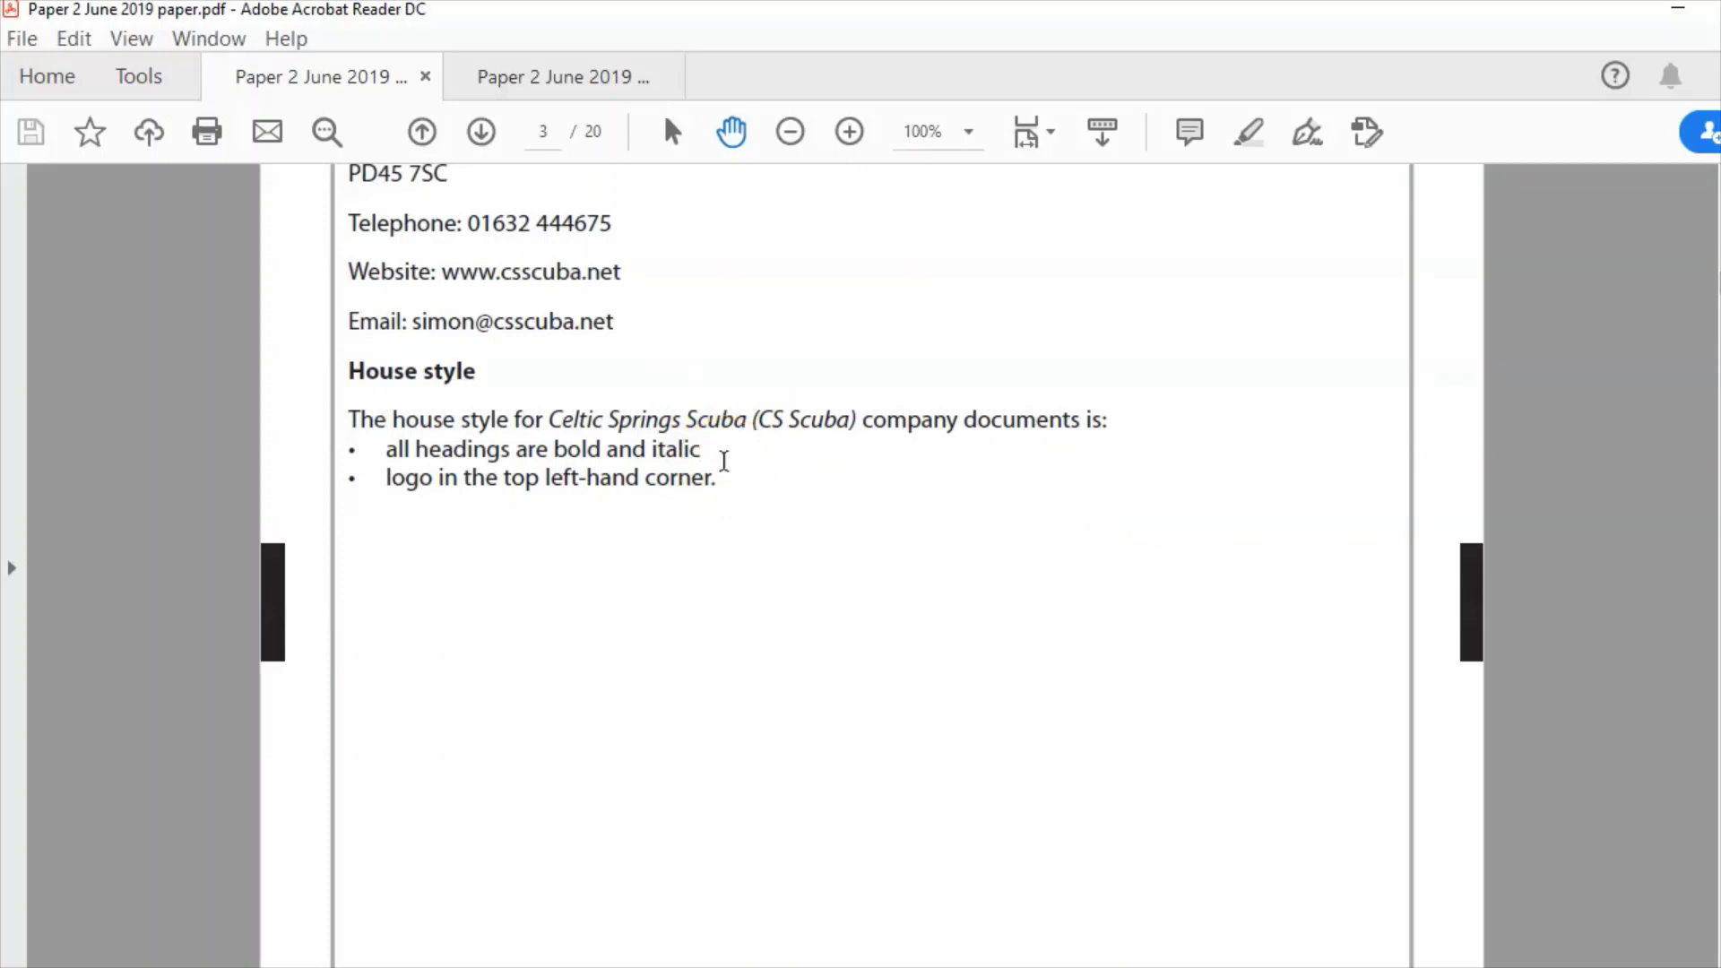
{"action": "scroll", "coordinate": [46, 941], "scroll_direction": "down", "scroll_amount": 3}
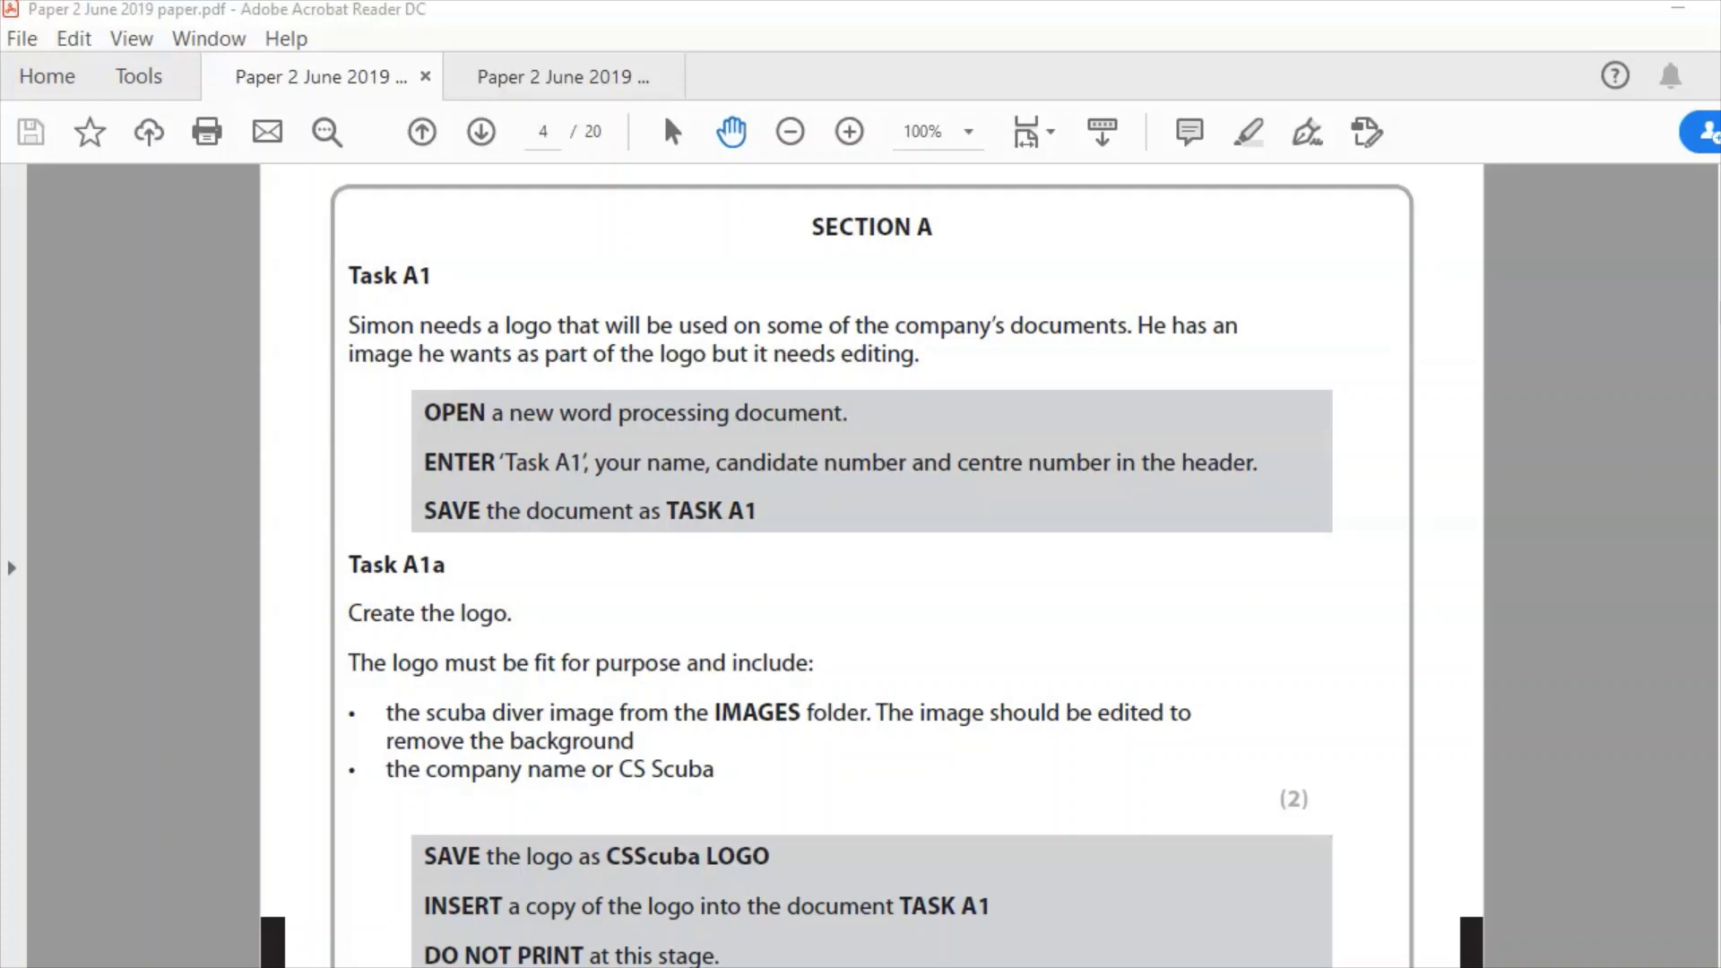
Step: Look over the finished CS Scuba logo example in Word's LOGO document
{"action": "left_click", "coordinate": [1103, 811]}
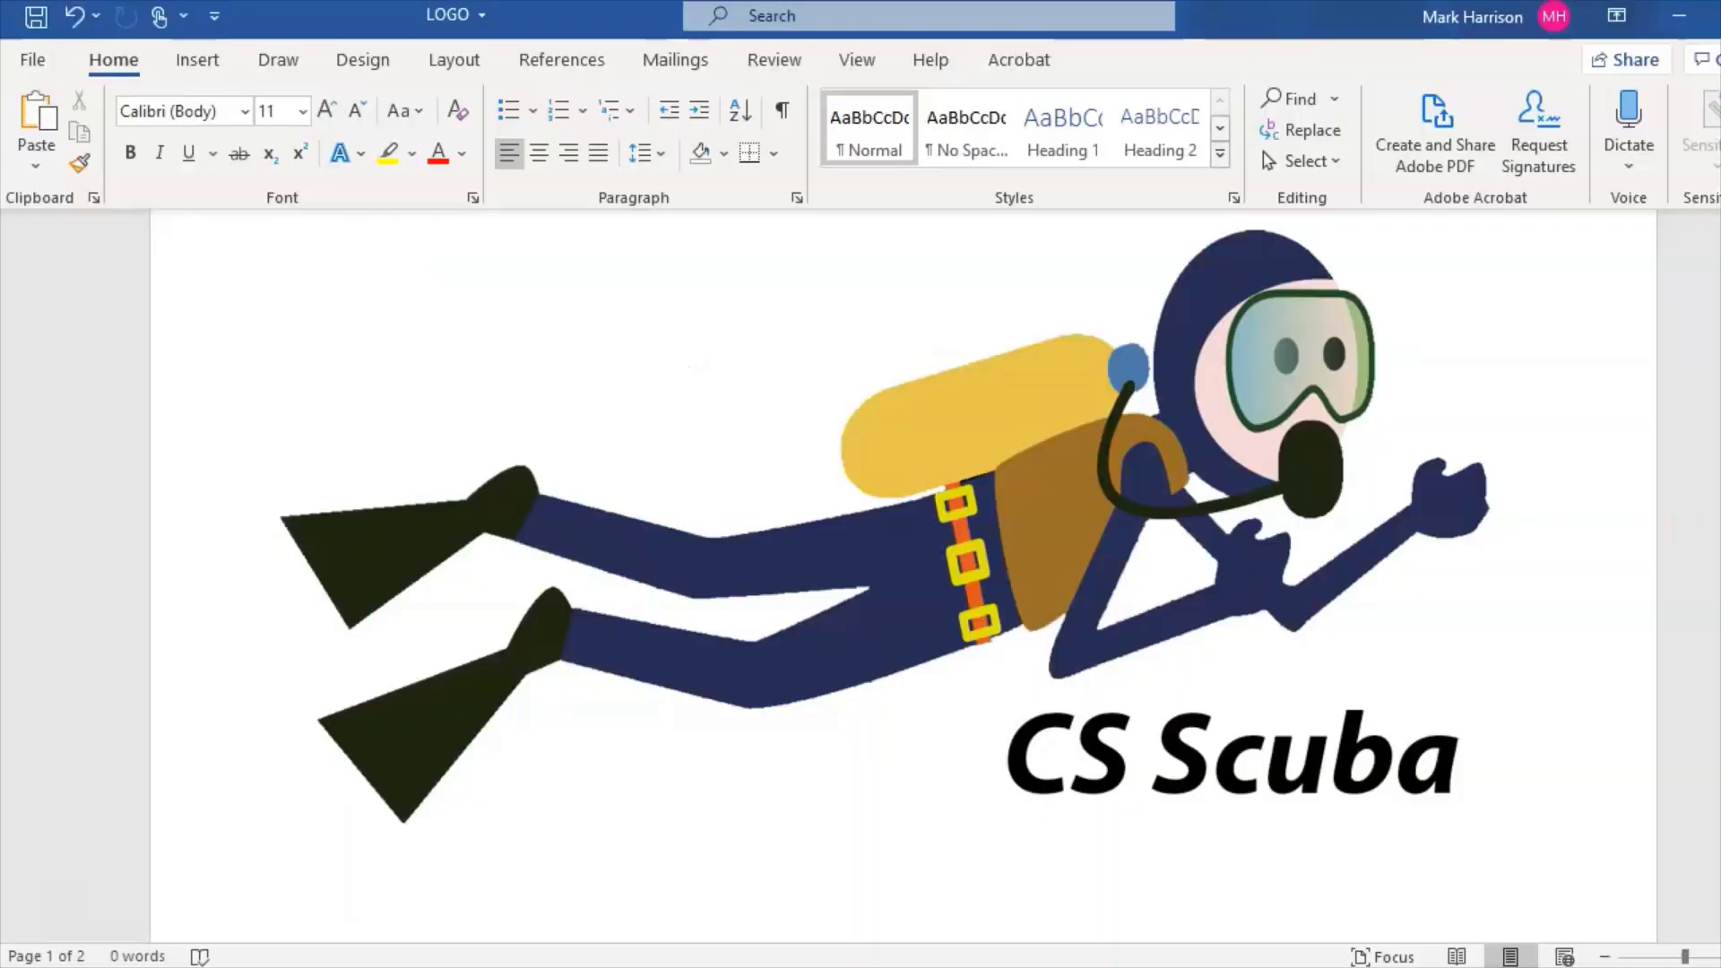
{"action": "scroll", "coordinate": [904, 579], "scroll_direction": "up", "scroll_amount": 3}
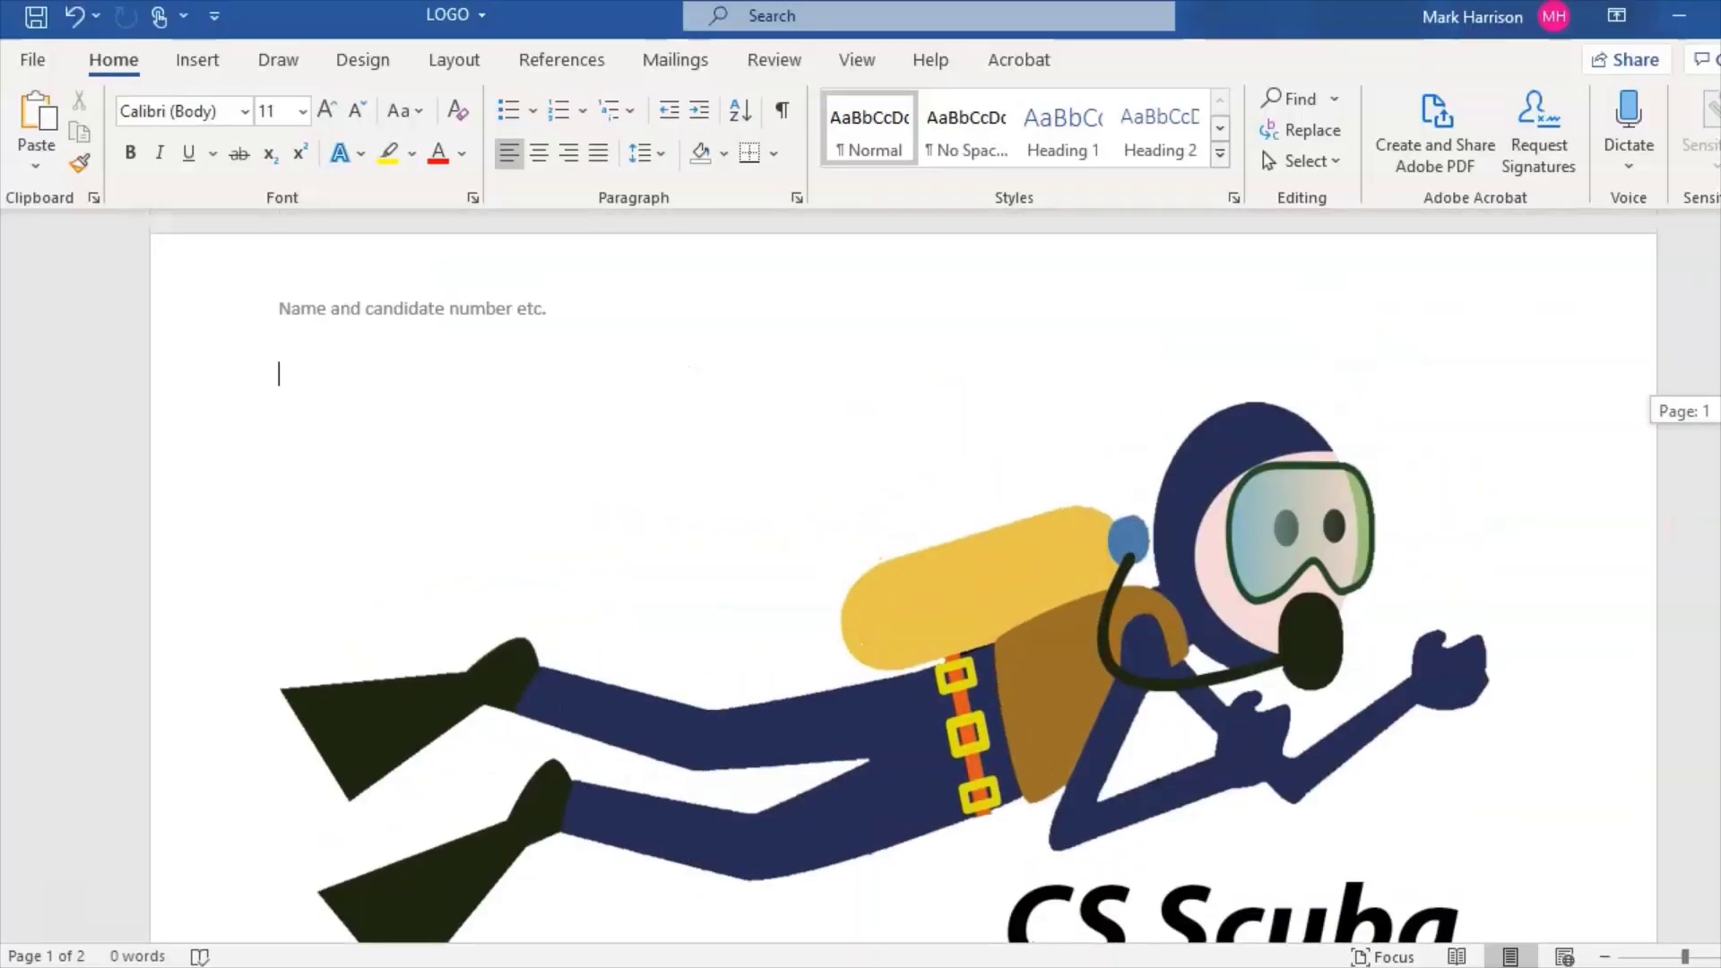
{"action": "scroll", "coordinate": [903, 579], "scroll_direction": "down", "scroll_amount": 2}
Step: Return to the exam paper and scroll through its pages
{"action": "left_click", "coordinate": [63, 963]}
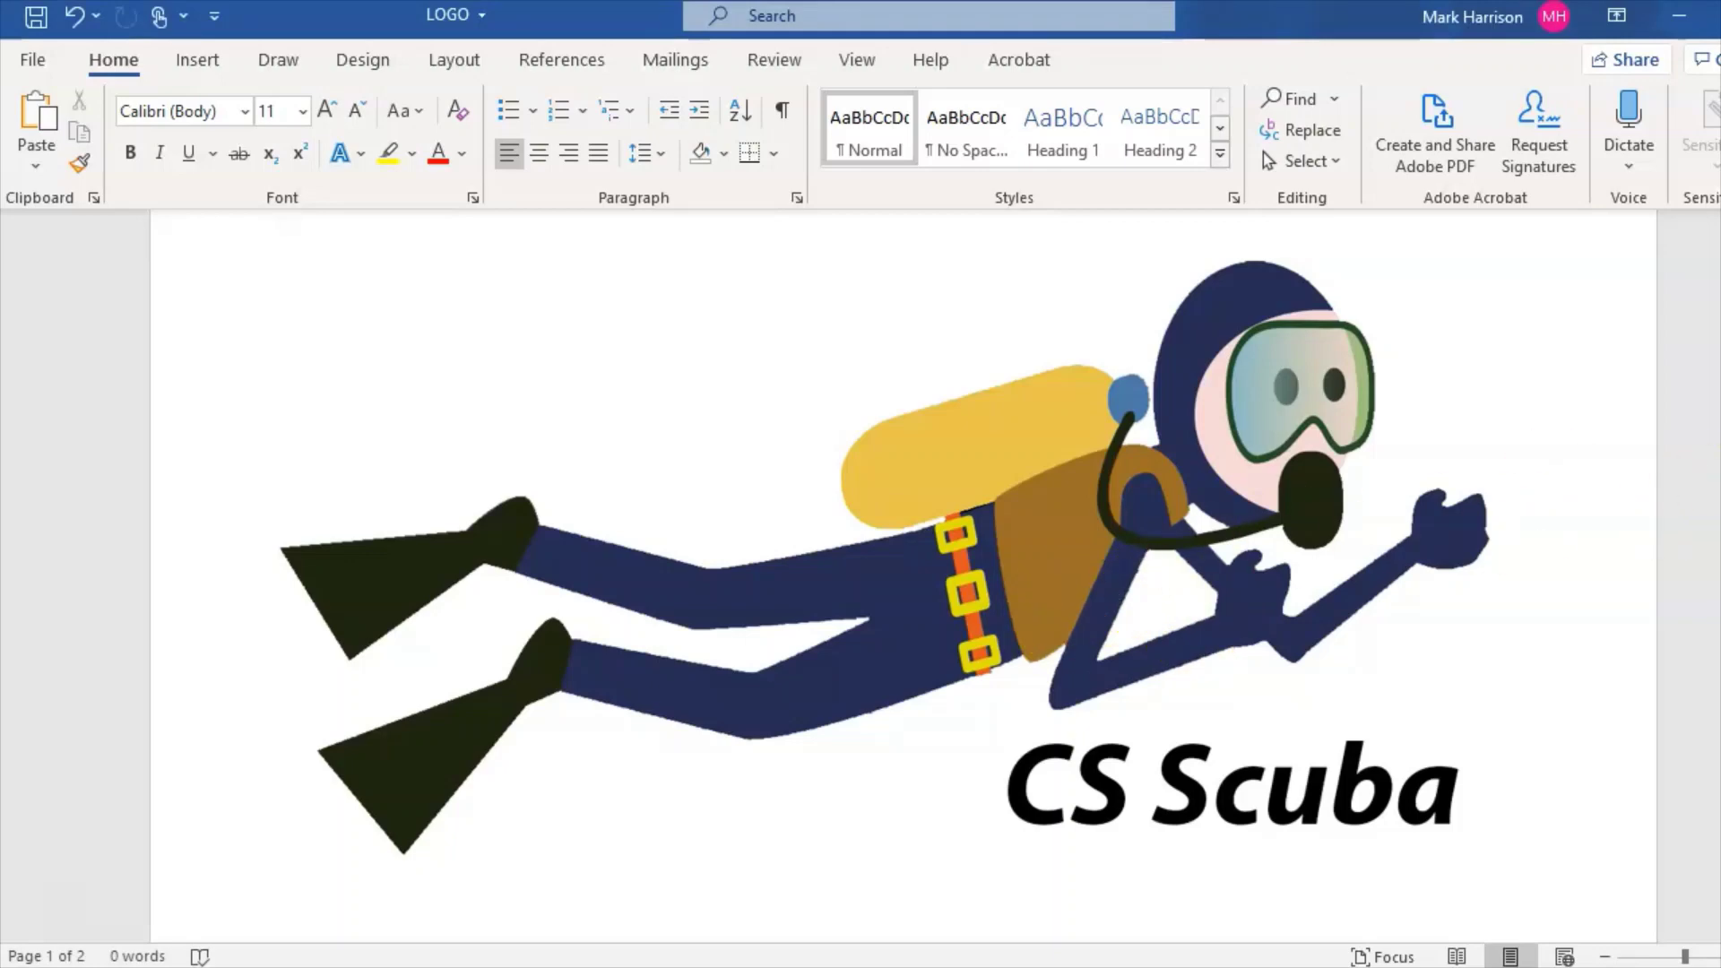
{"action": "scroll", "coordinate": [897, 538], "scroll_direction": "down", "scroll_amount": 10}
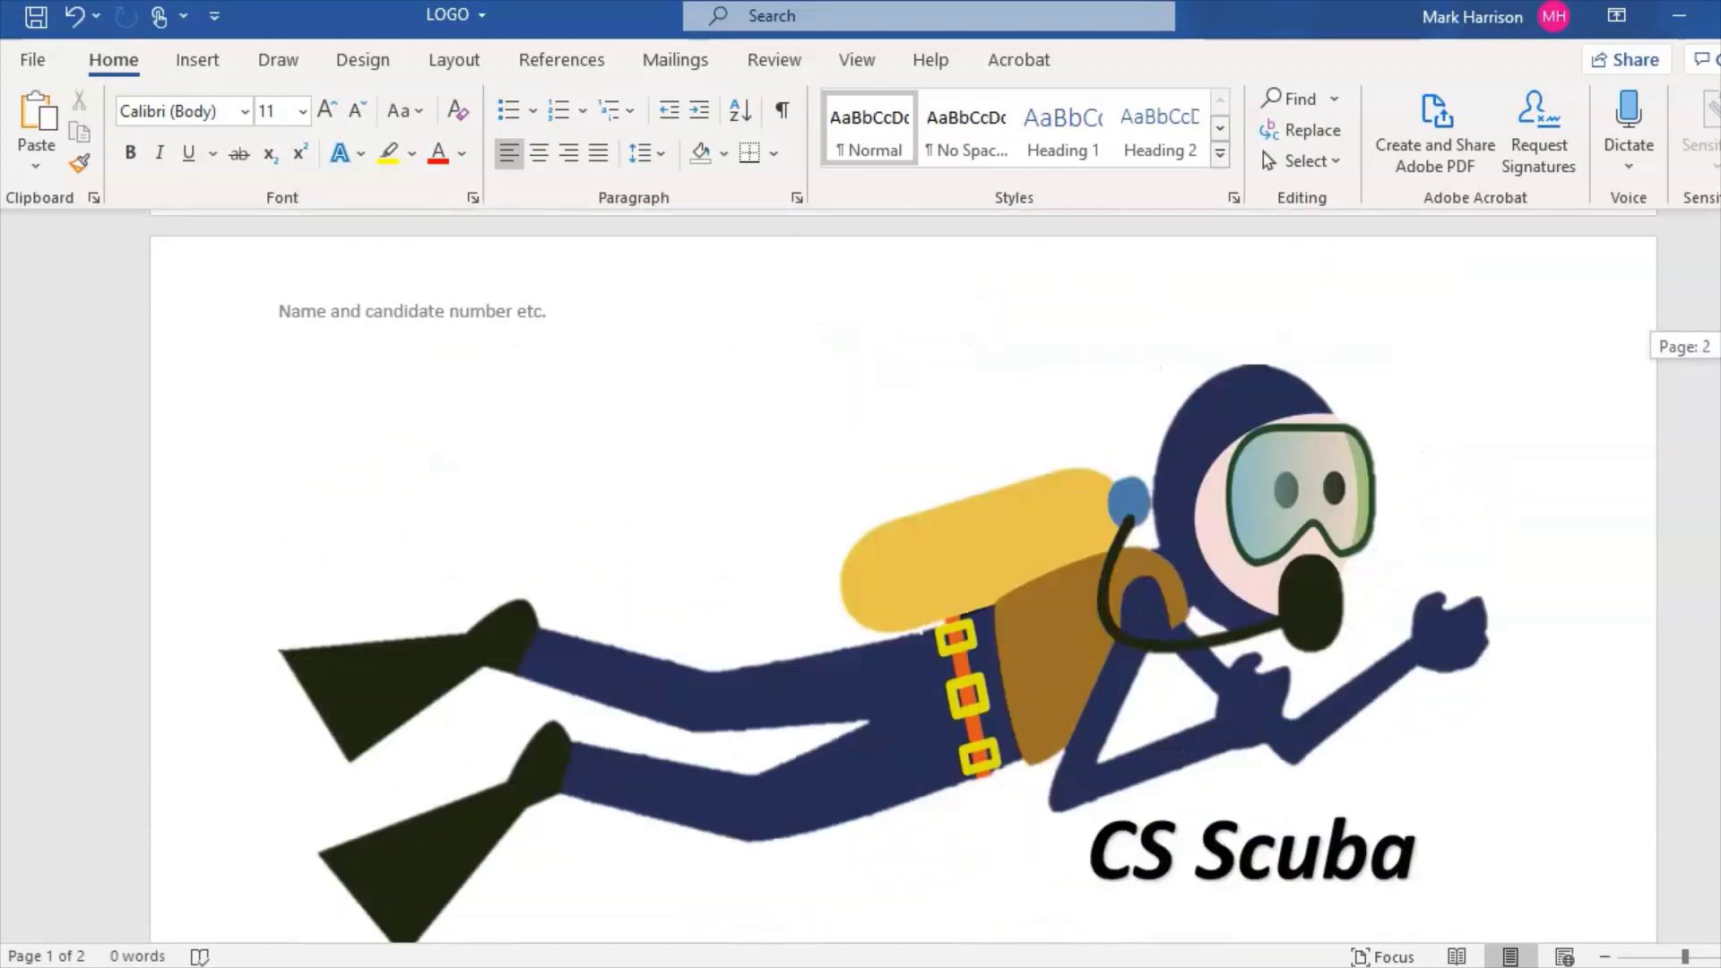
{"action": "scroll", "coordinate": [896, 538], "scroll_direction": "down", "scroll_amount": 1}
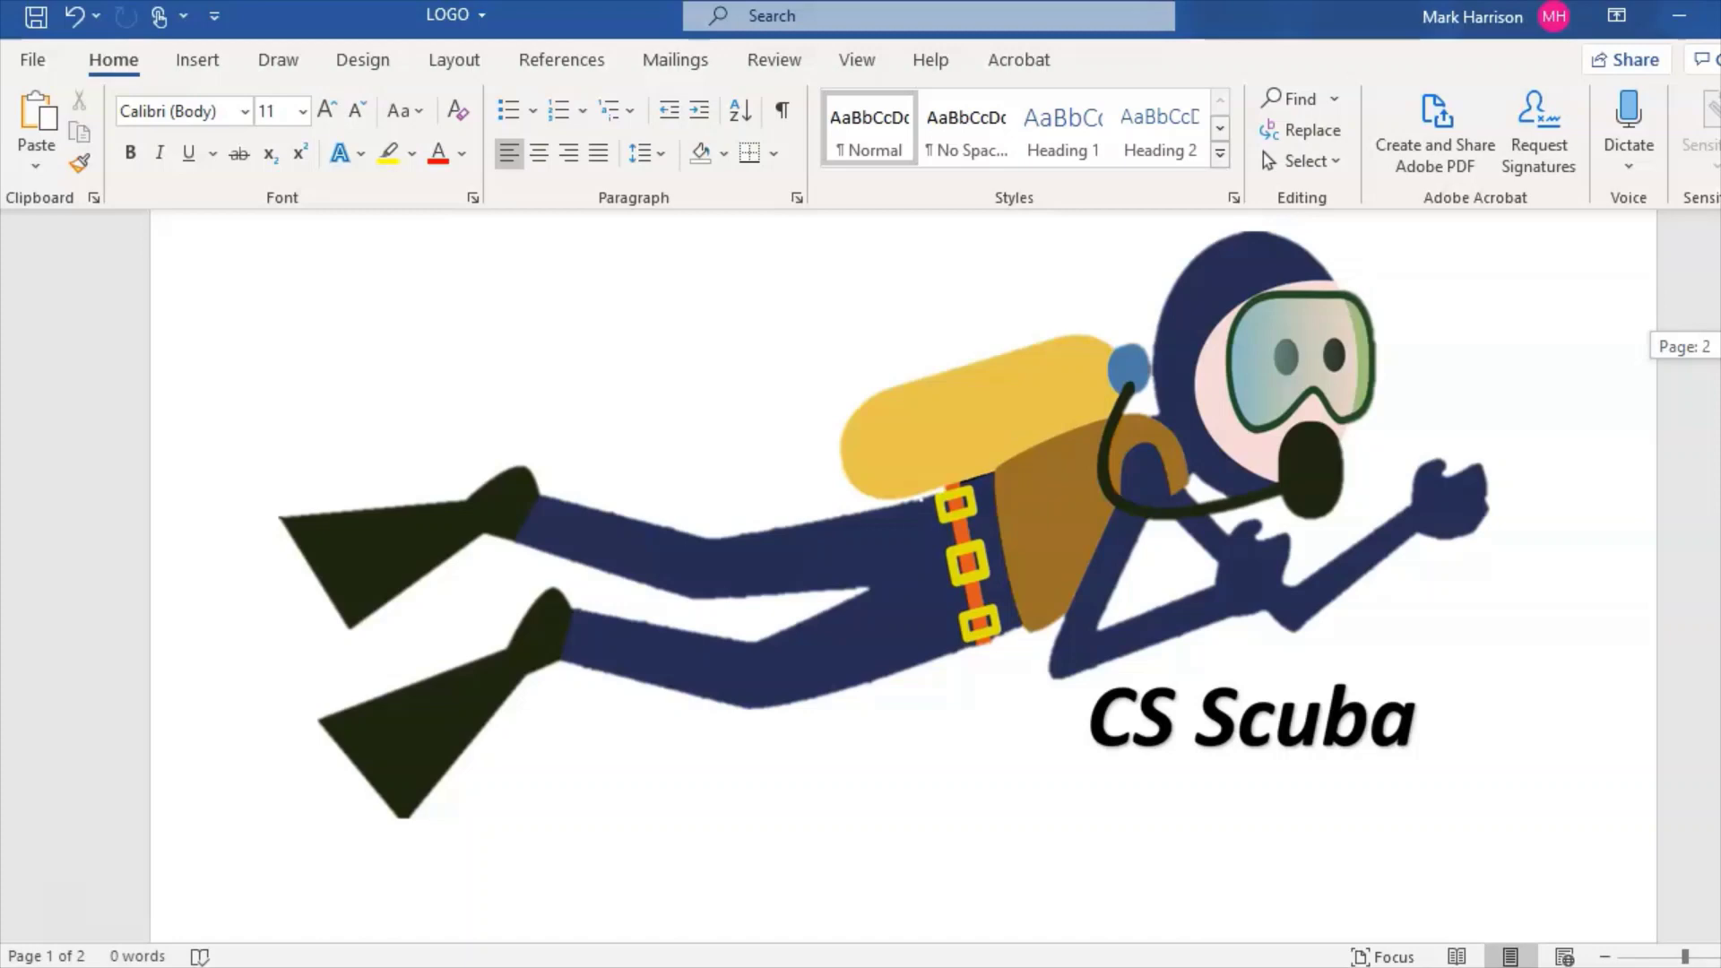
{"action": "scroll", "coordinate": [896, 538], "scroll_direction": "up", "scroll_amount": 10}
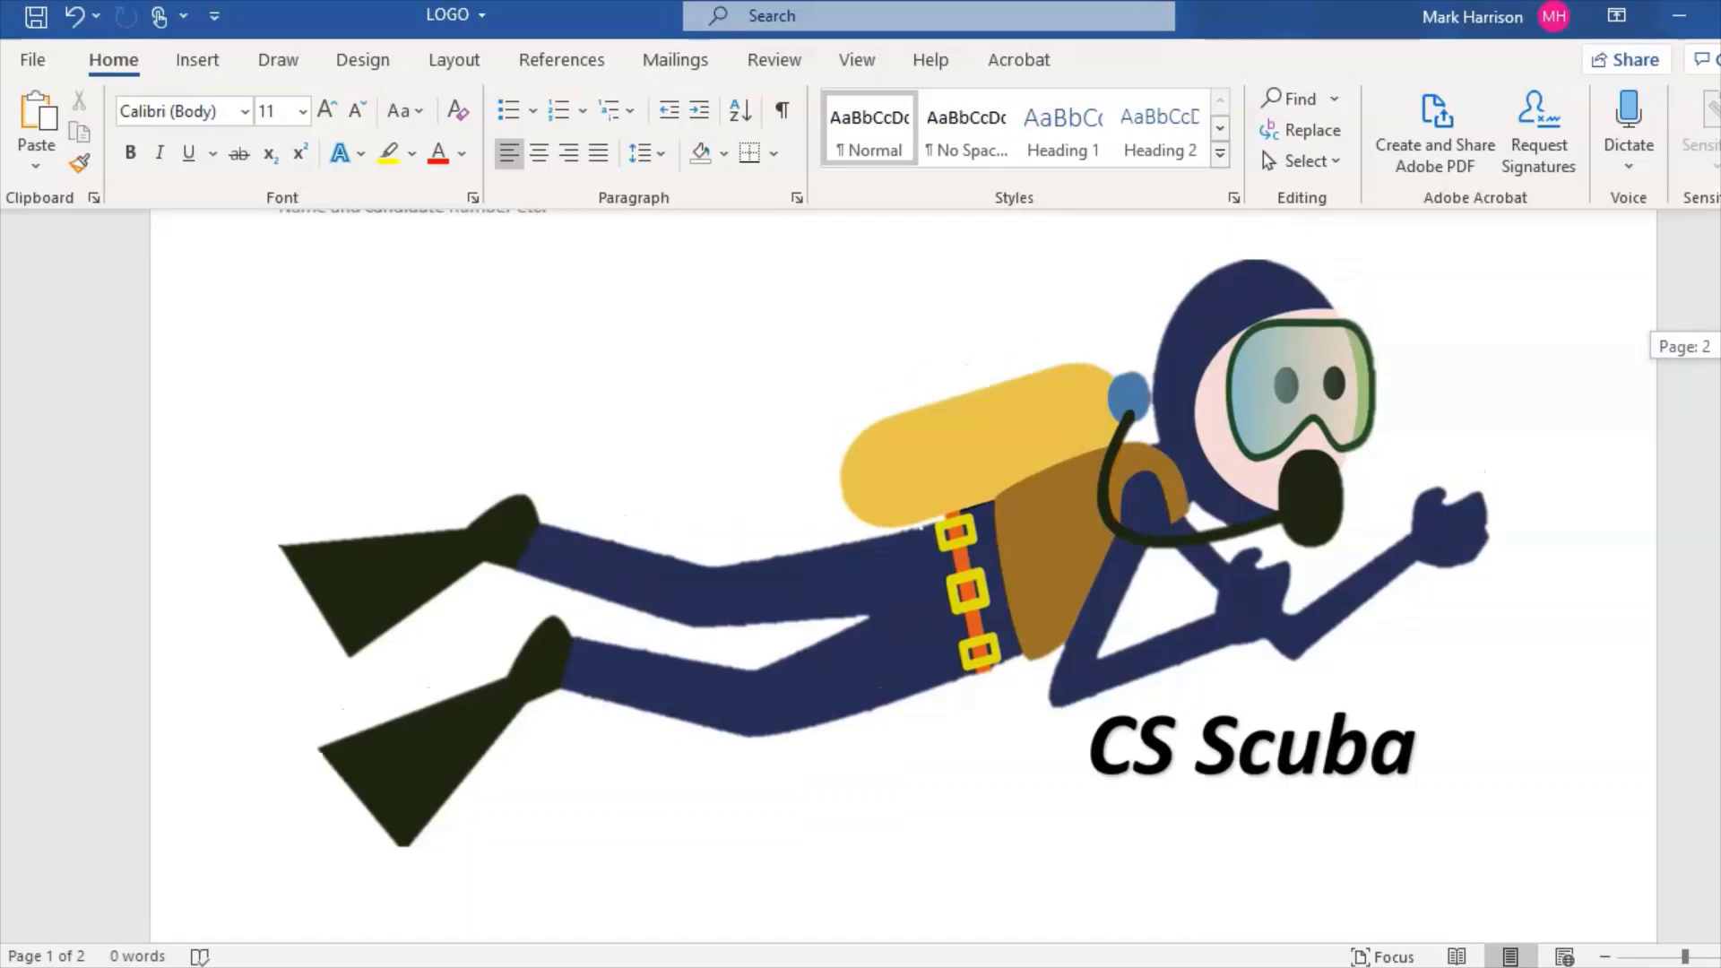
{"action": "scroll", "coordinate": [897, 538], "scroll_direction": "up", "scroll_amount": 2}
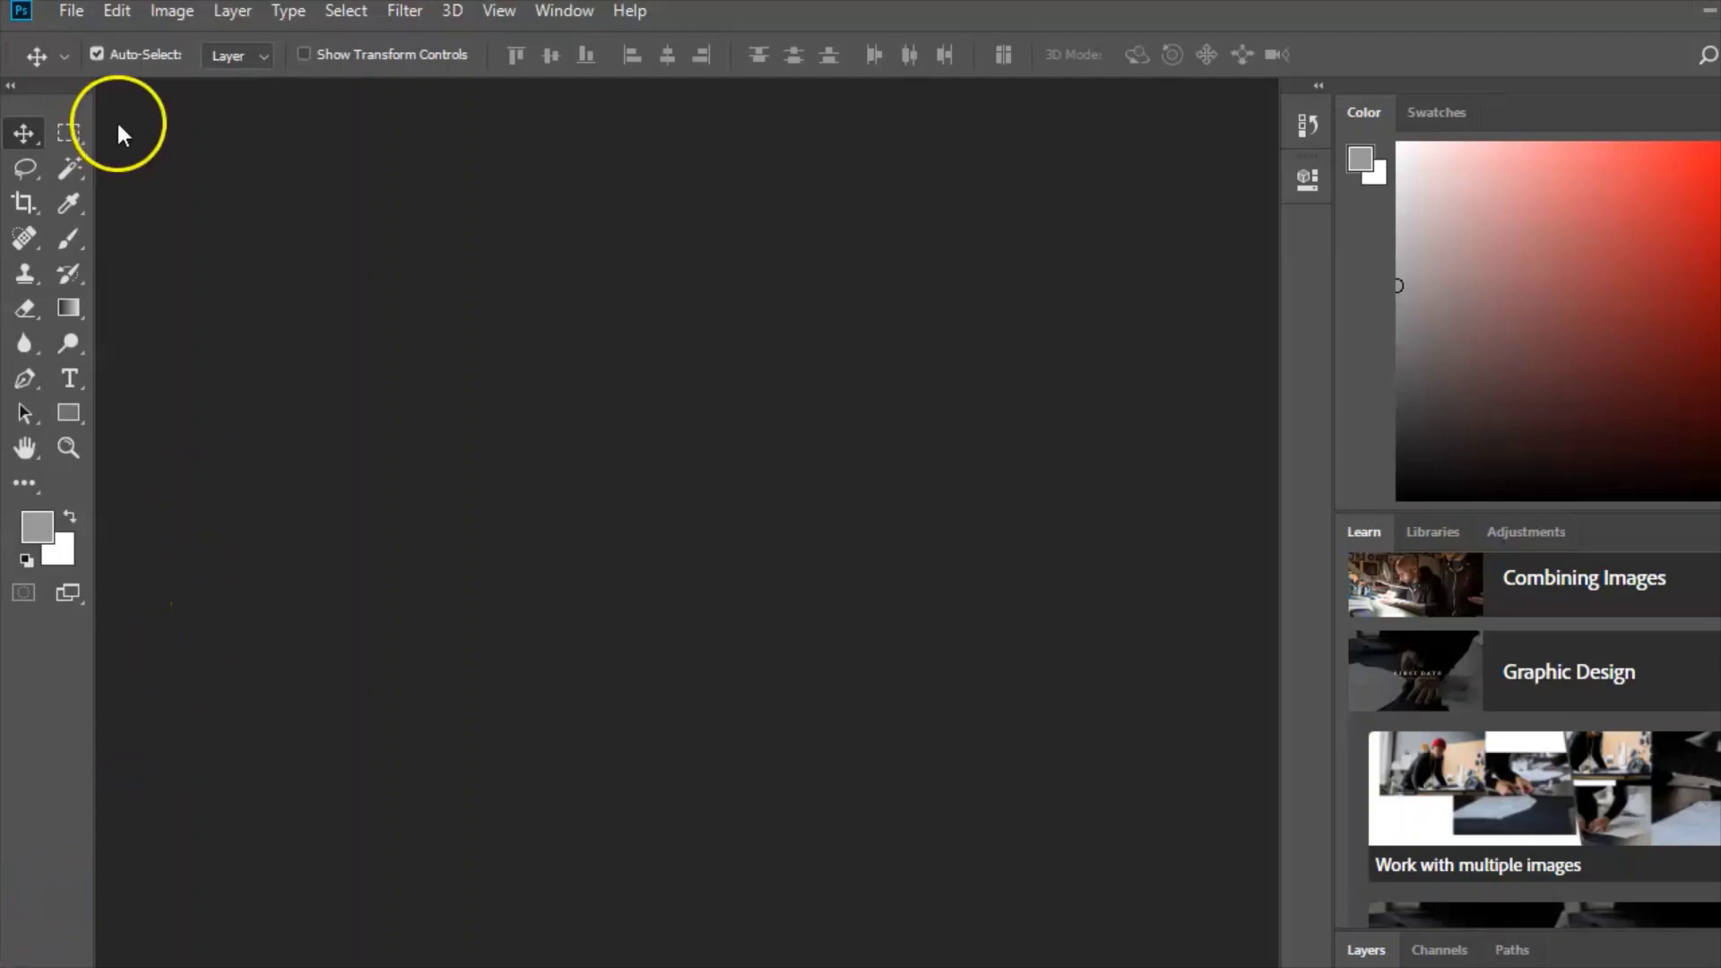
Step: Open scuba diver.jpg from the IMAGES folder
{"action": "left_click", "coordinate": [72, 13]}
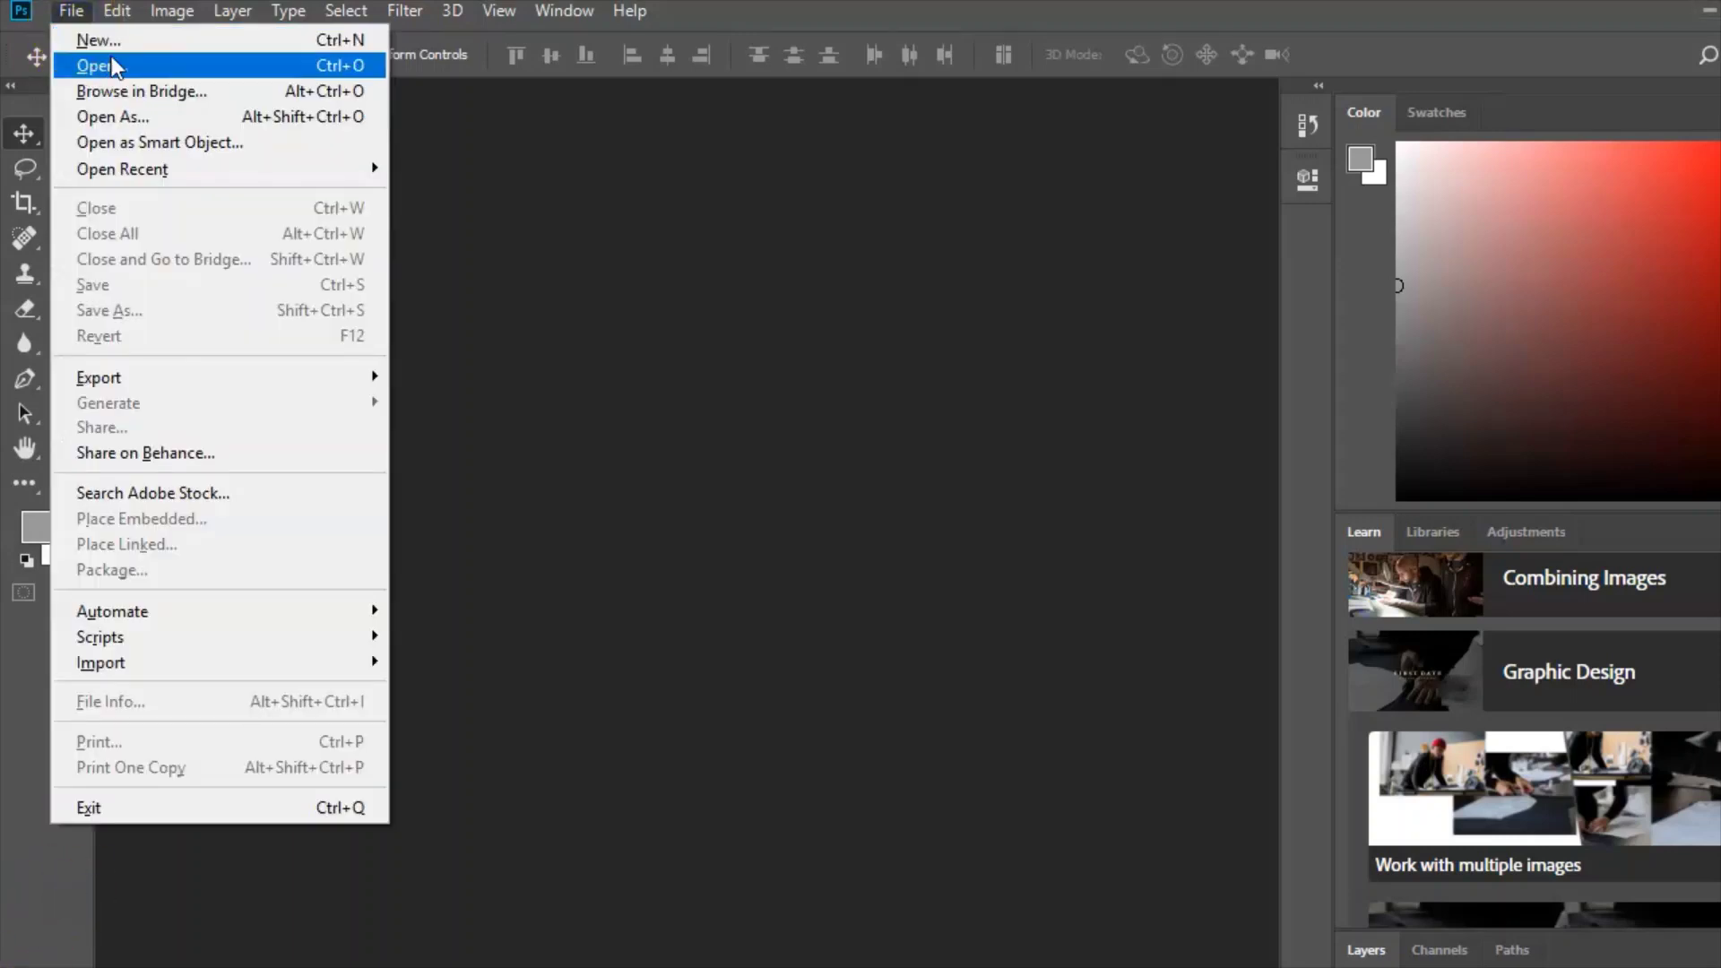
{"action": "left_click", "coordinate": [409, 300]}
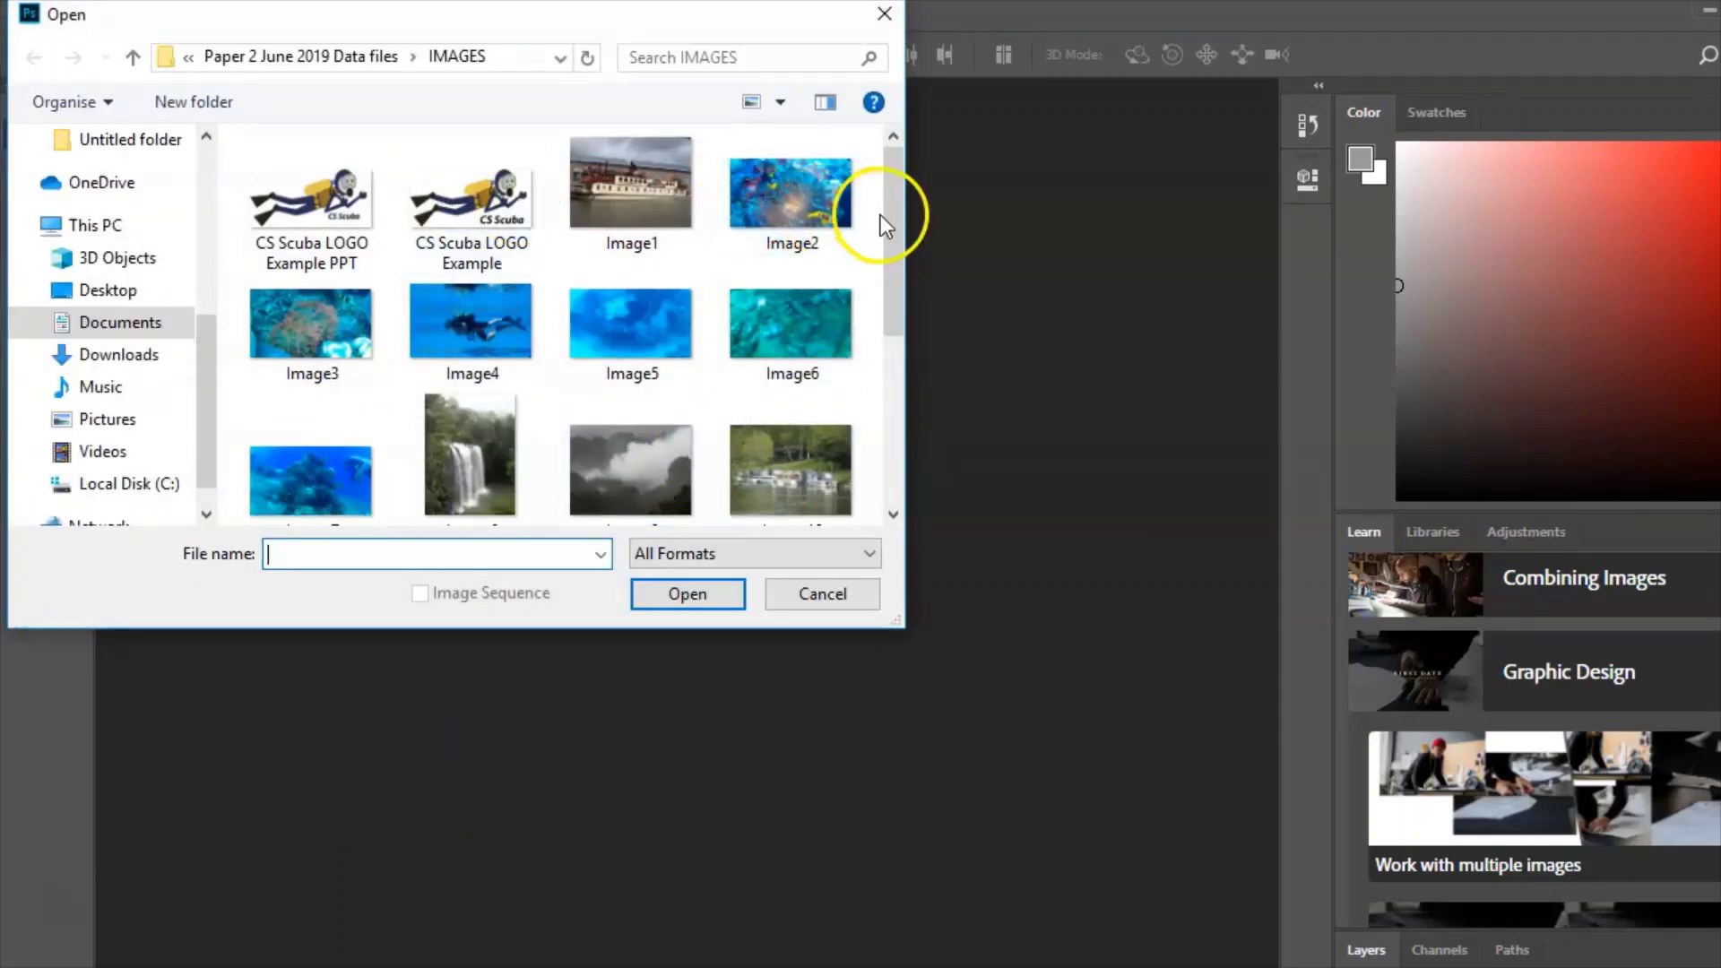
{"action": "left_click_drag", "start_coordinate": [887, 213], "coordinate": [890, 408]}
{"action": "double_click", "coordinate": [509, 466]}
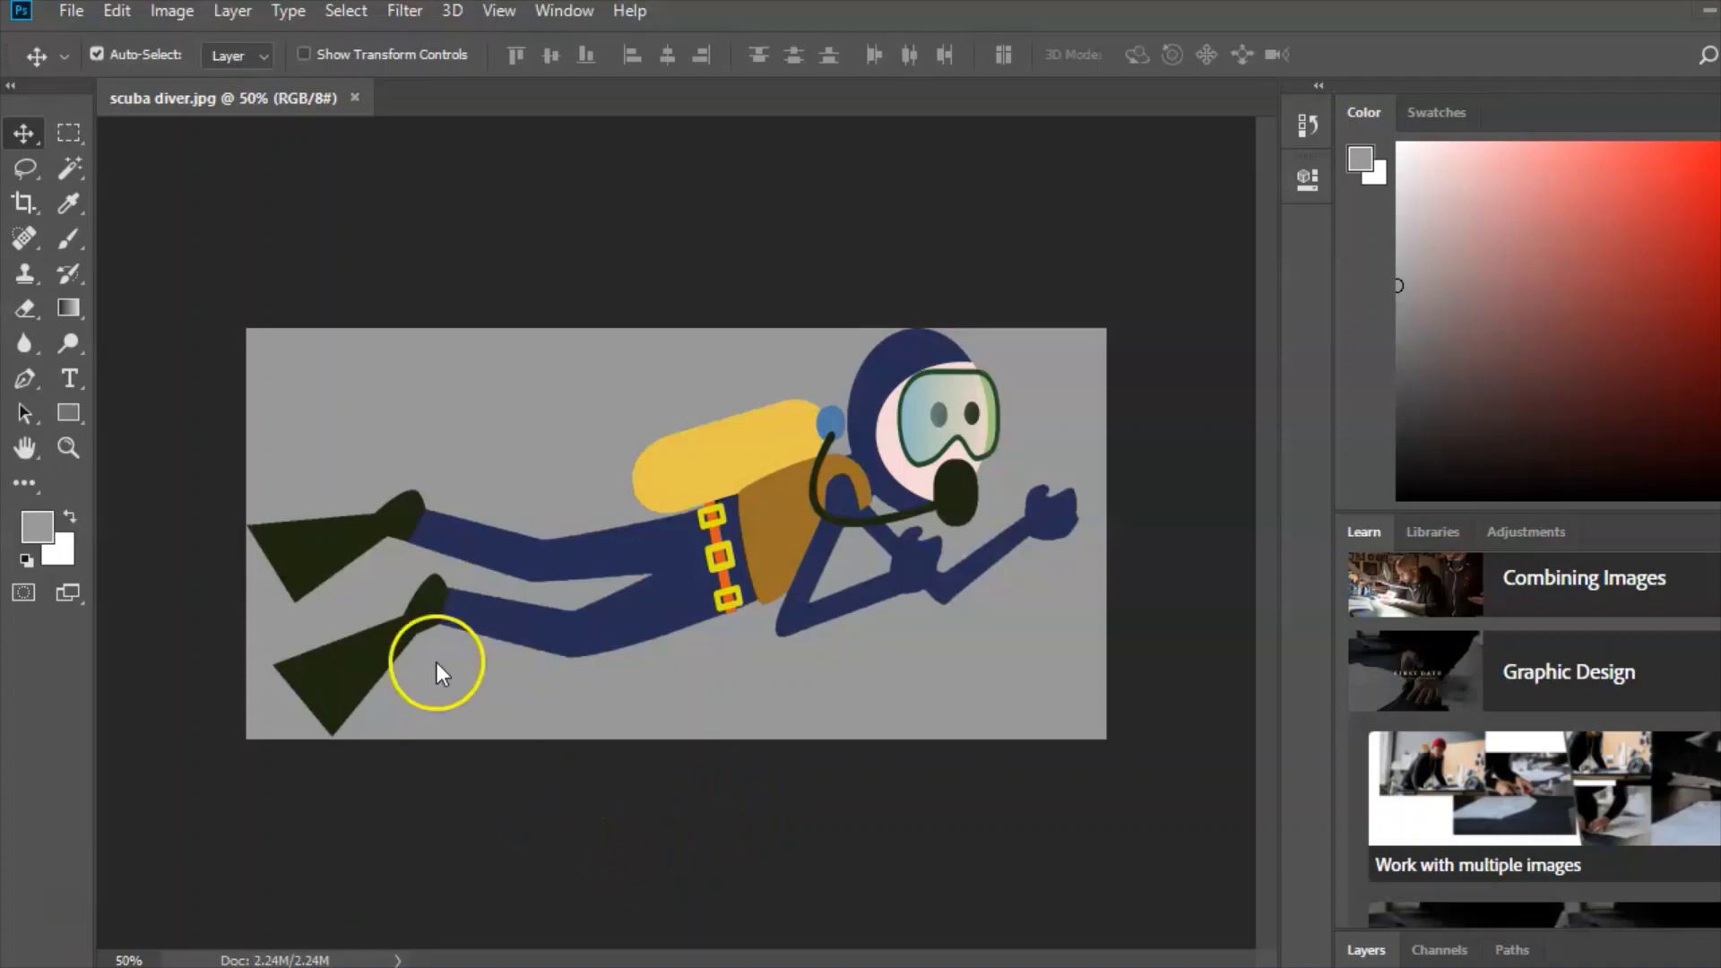
Step: With the Magic Wand, select and cut the grey background around the diver
{"action": "left_click", "coordinate": [72, 167]}
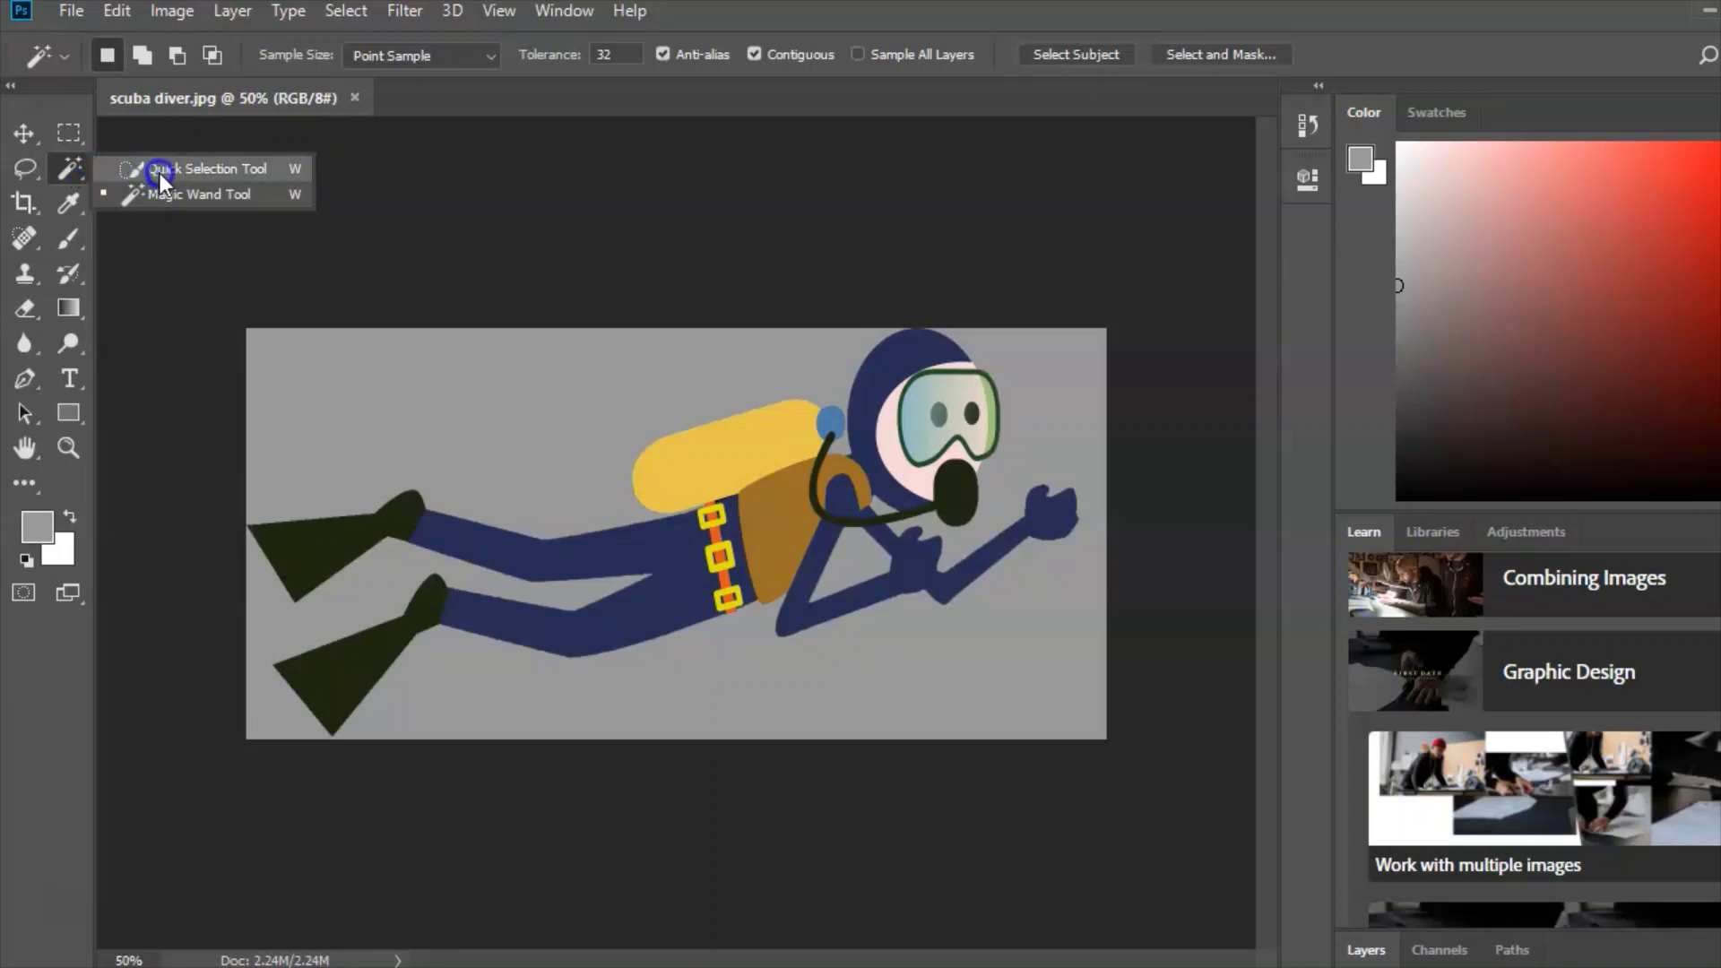
{"action": "left_click", "coordinate": [181, 192]}
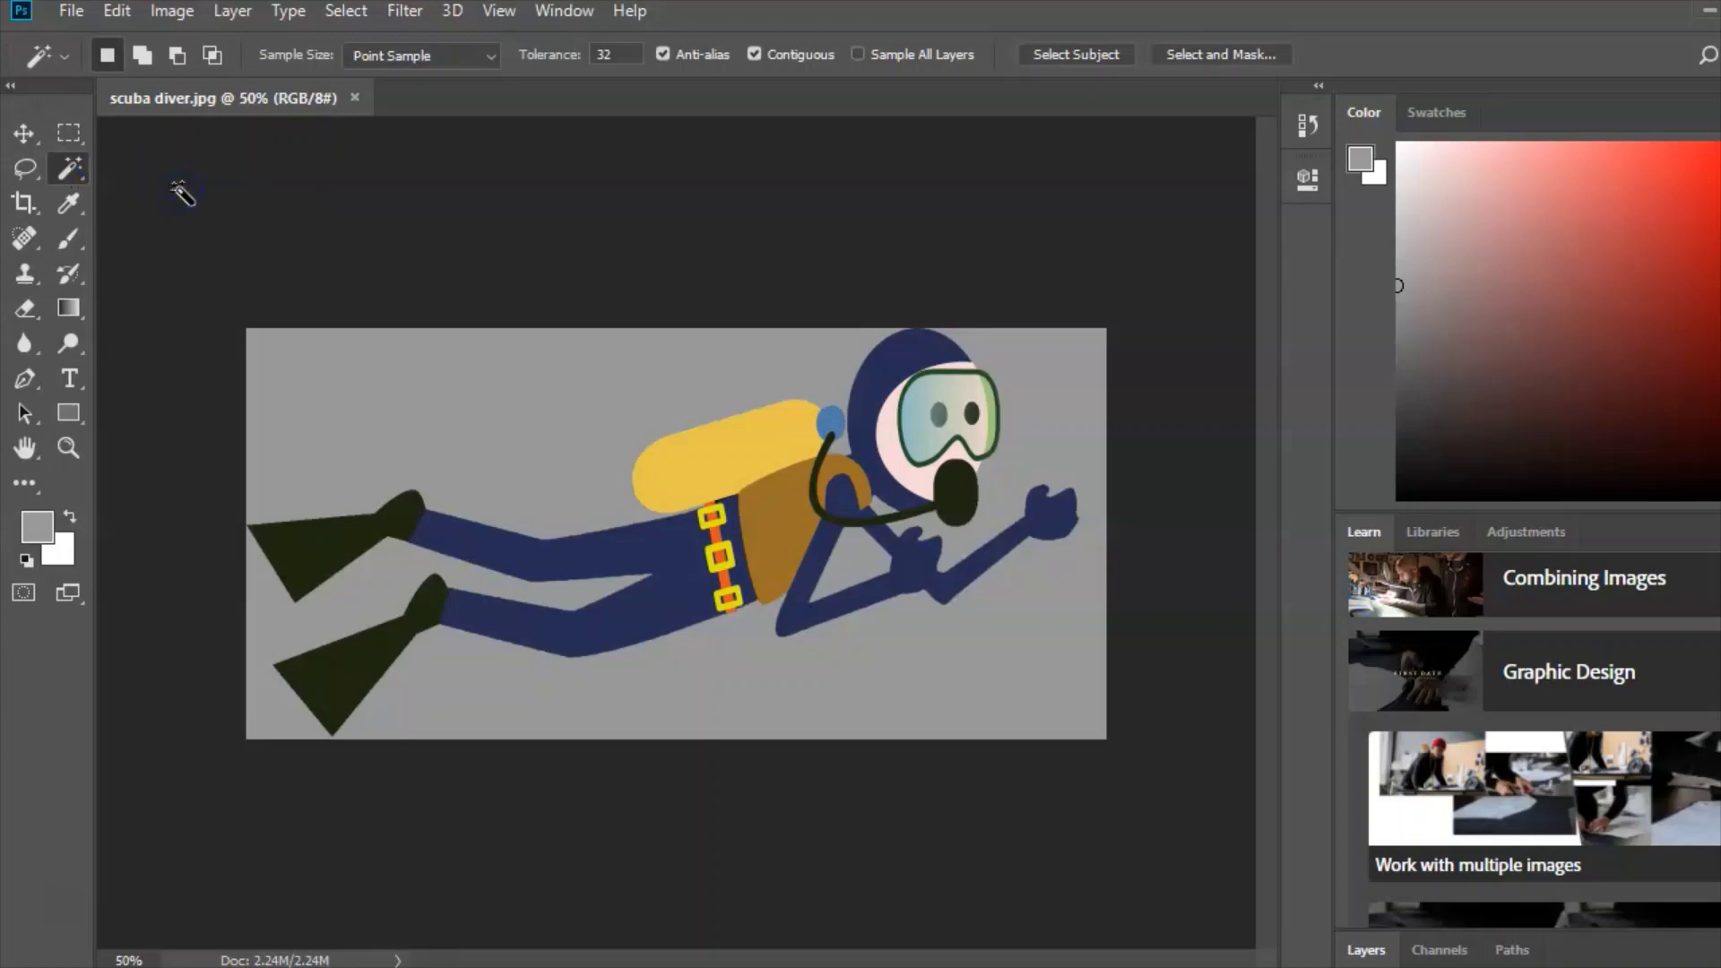
{"action": "left_click", "coordinate": [330, 375]}
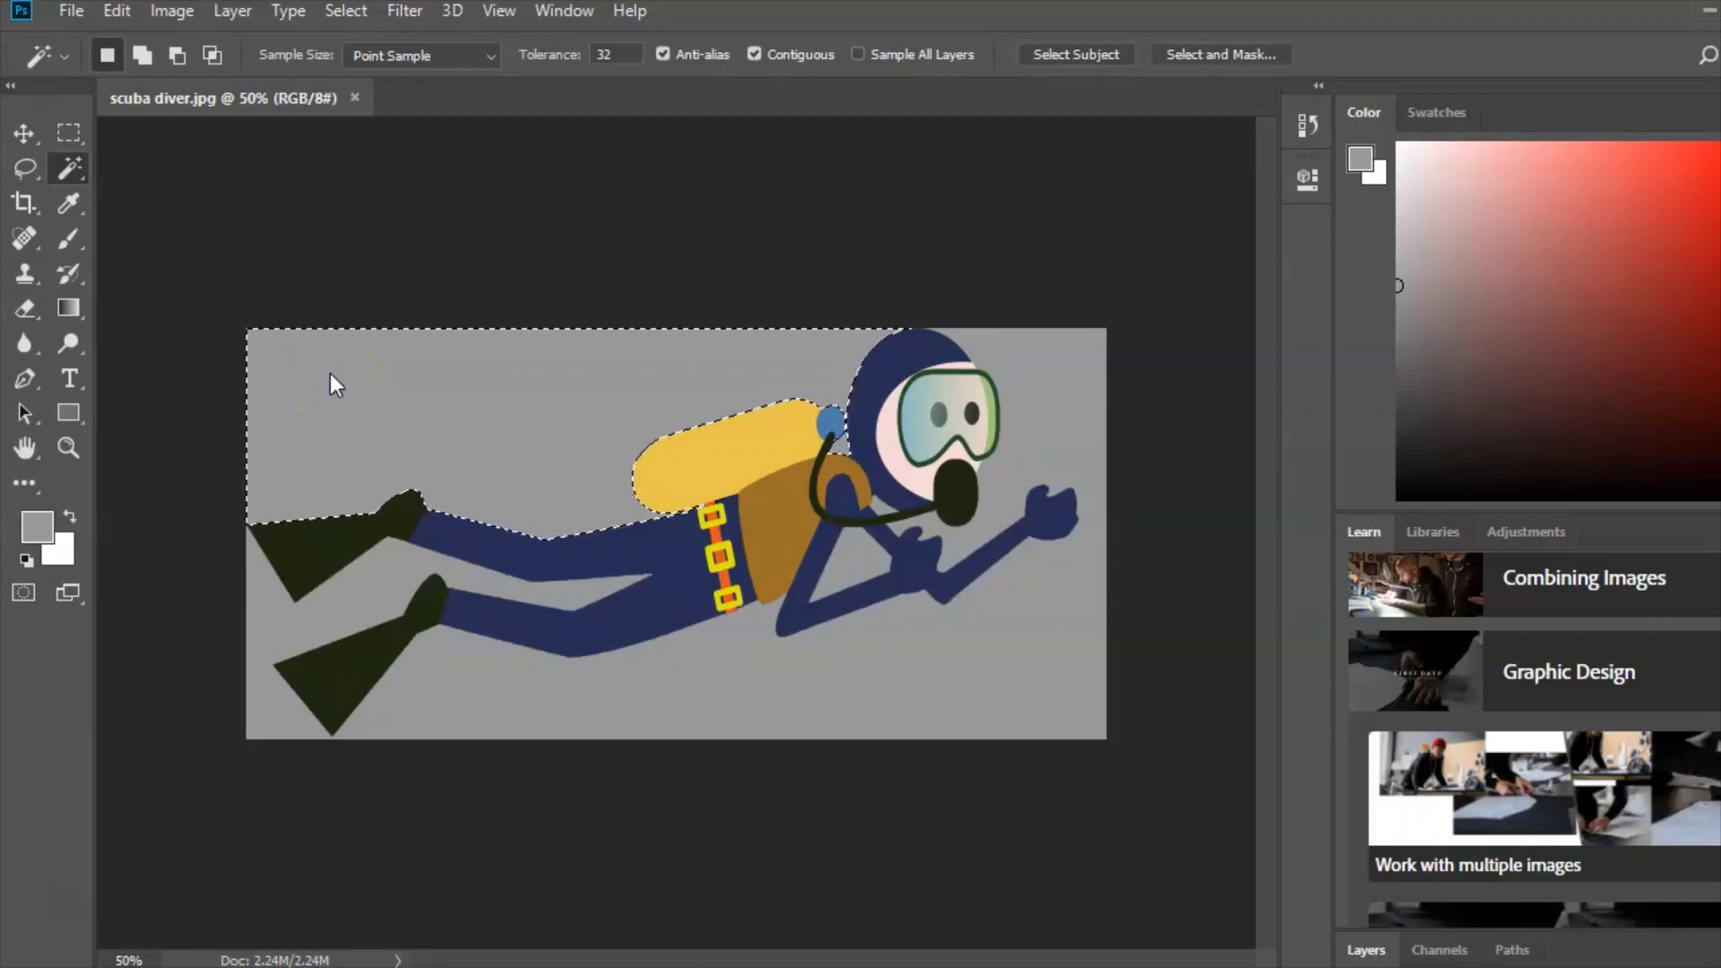
{"action": "left_click", "coordinate": [117, 10]}
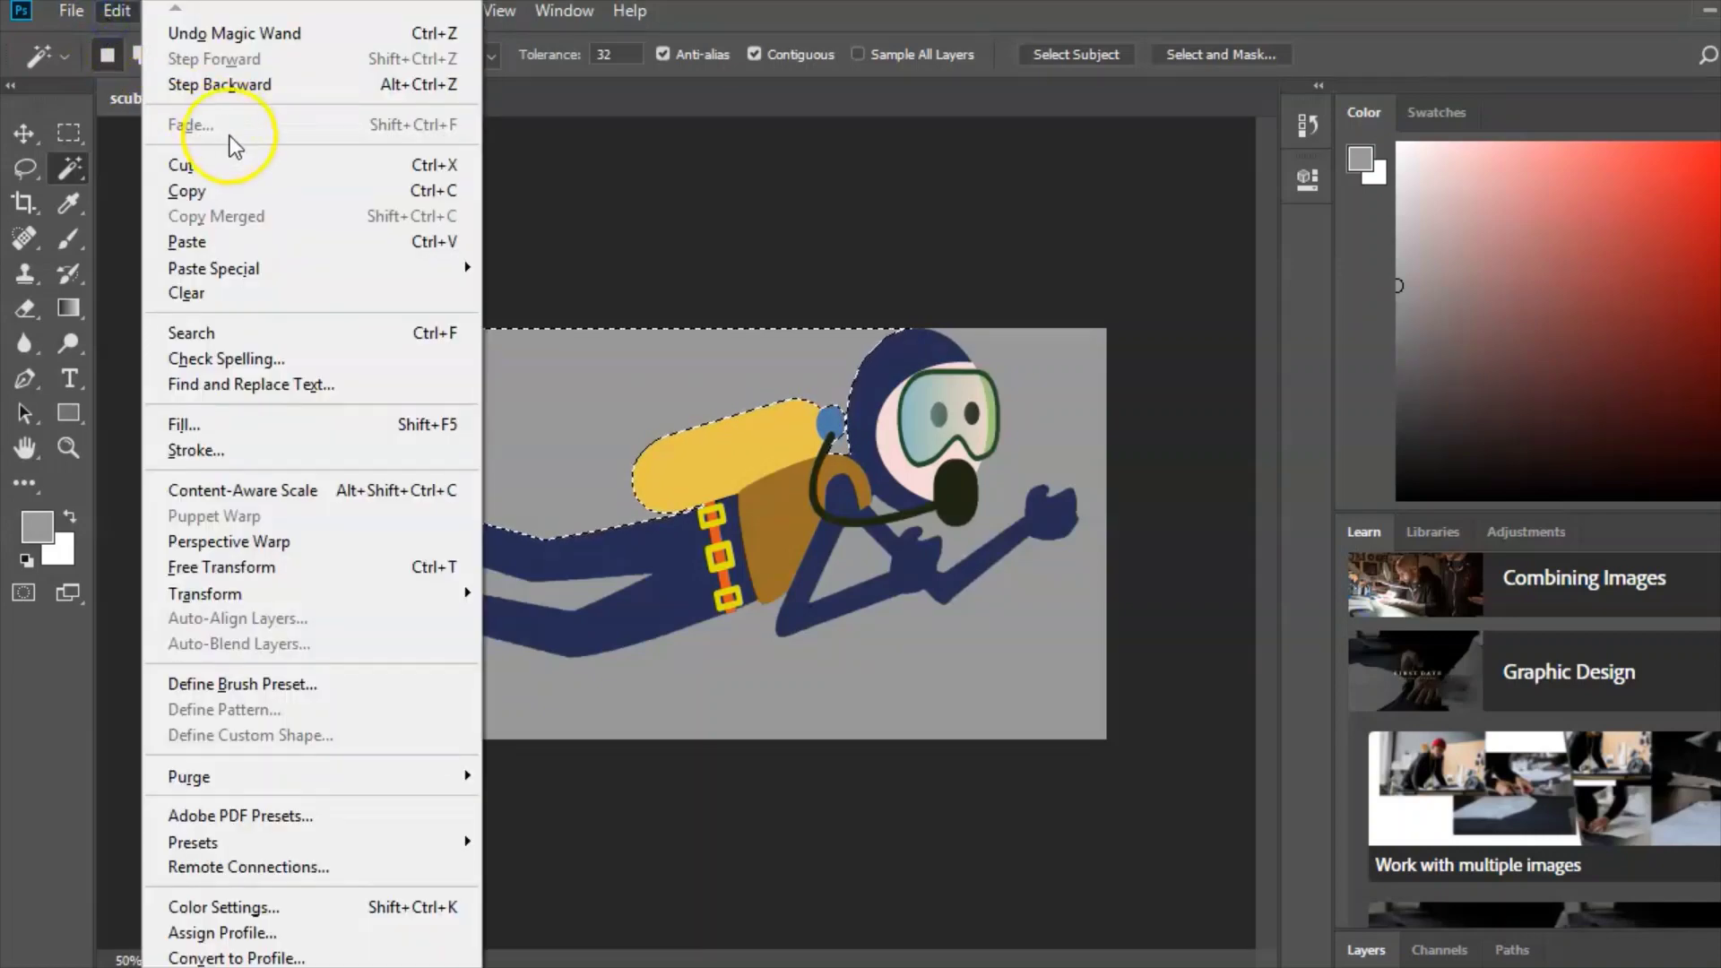
{"action": "left_click", "coordinate": [231, 165]}
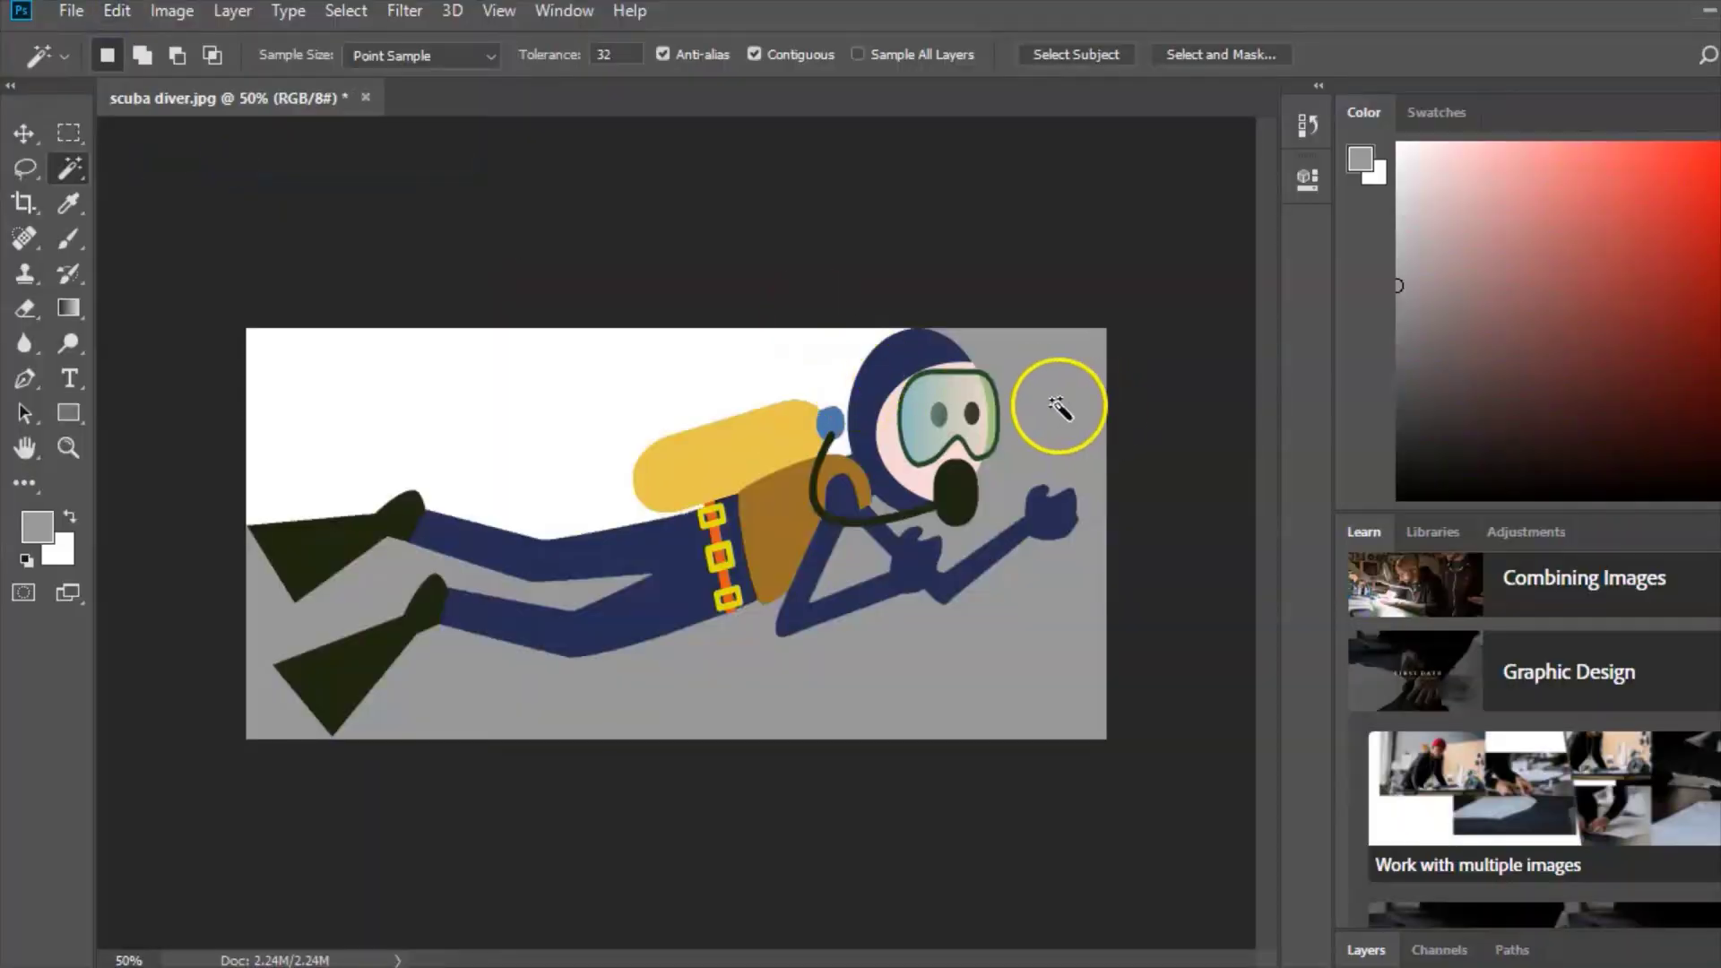
{"action": "left_click", "coordinate": [1058, 406]}
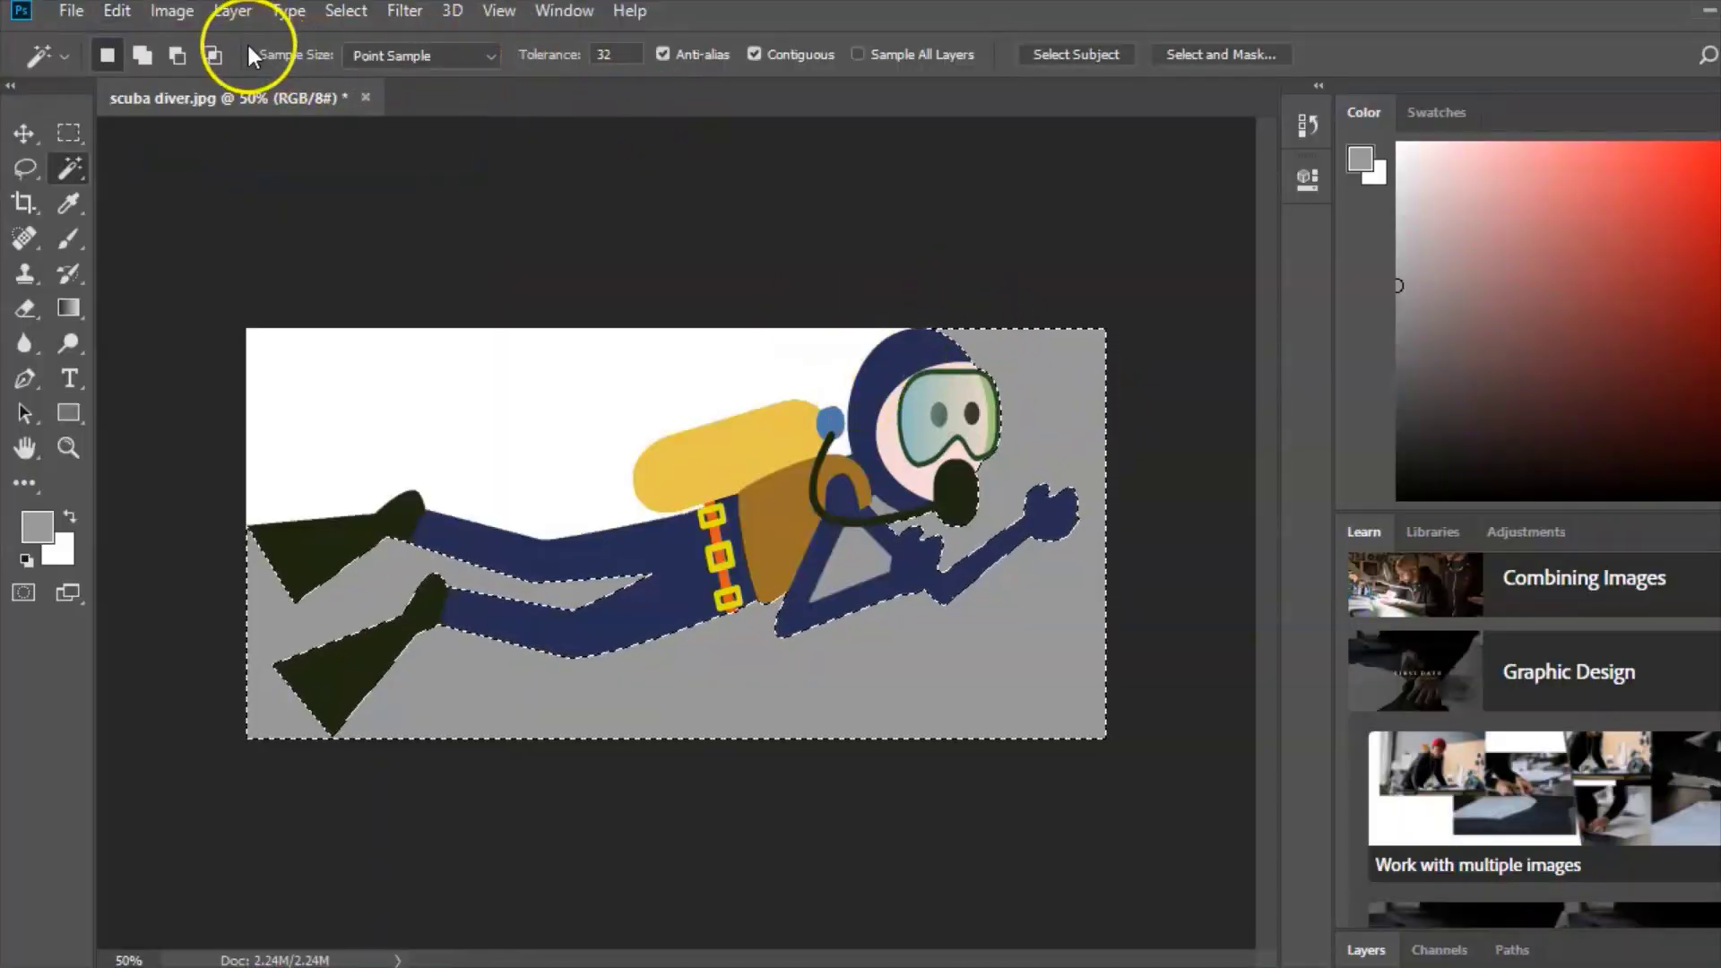
{"action": "left_click", "coordinate": [118, 10]}
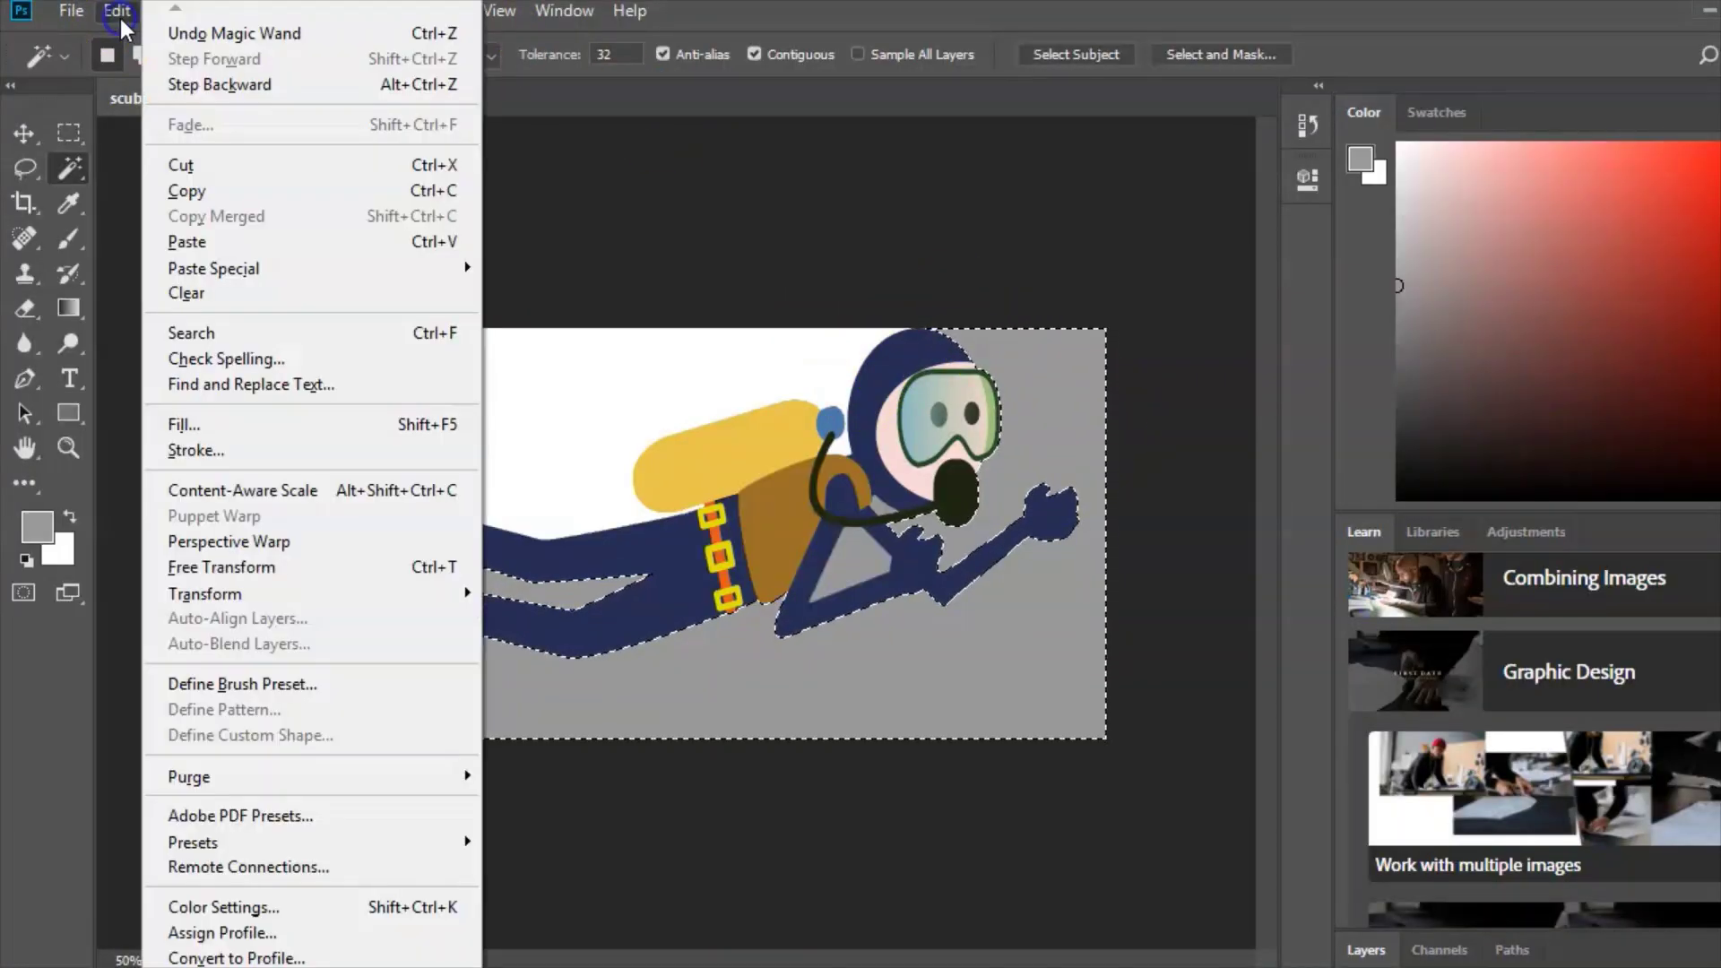
{"action": "left_click", "coordinate": [240, 165]}
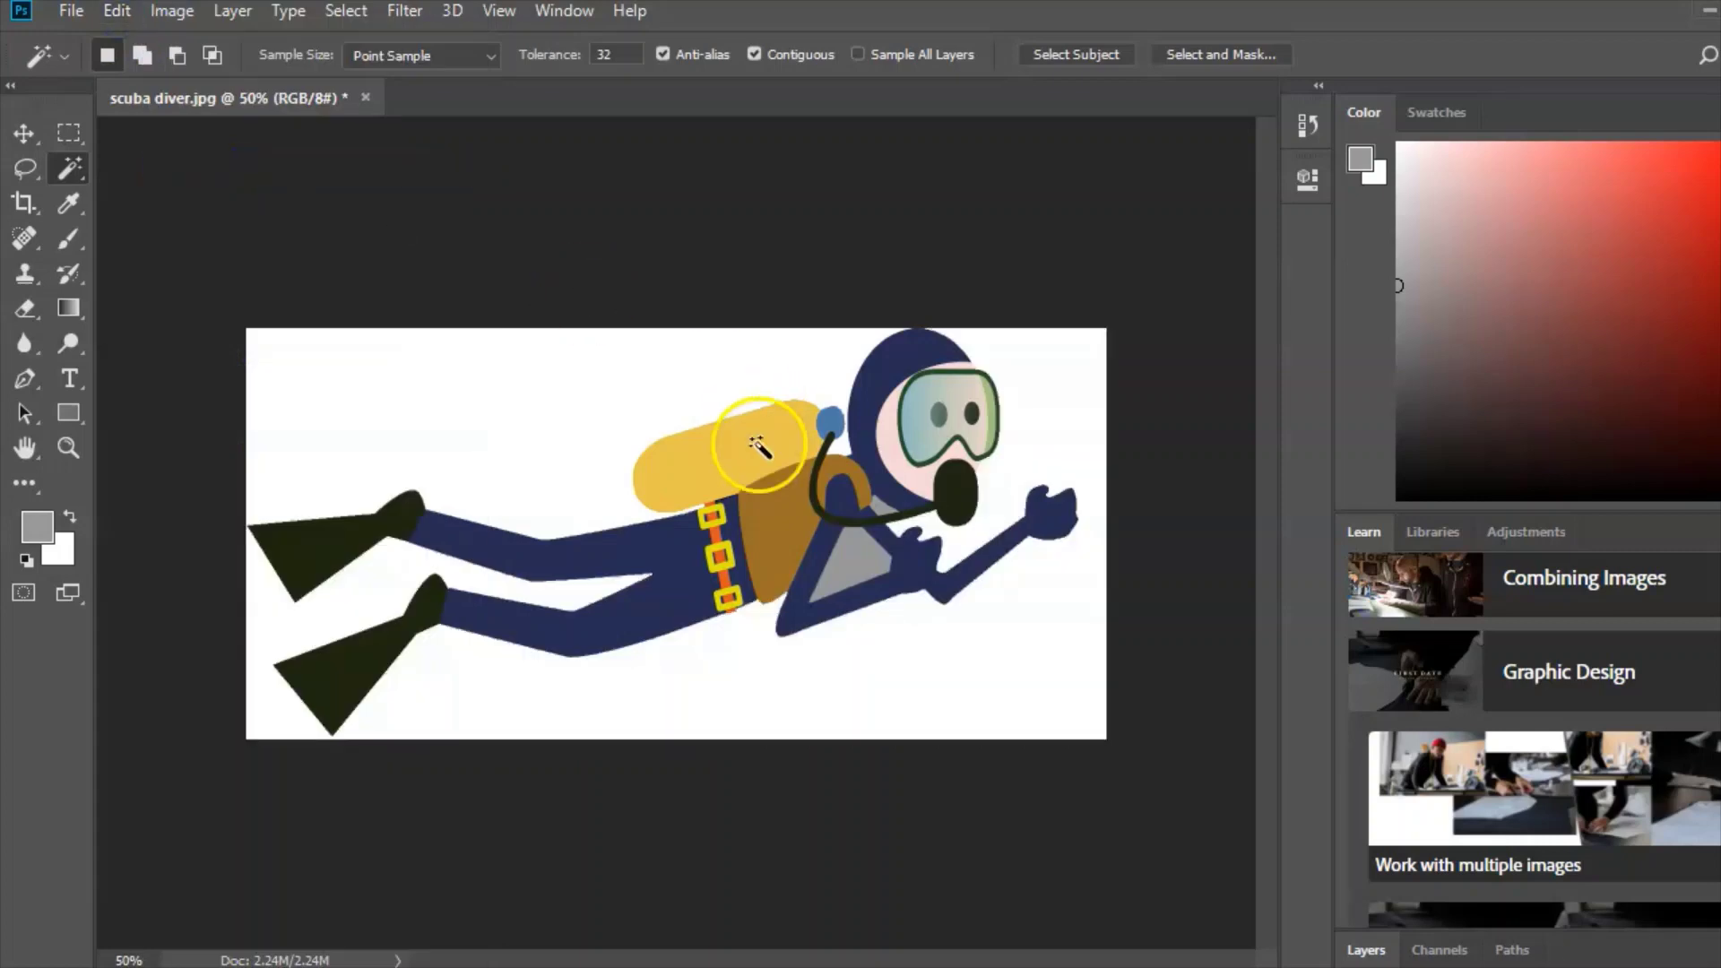
Step: Cut out the grey triangle between arm and body and the patch beside the air hose
{"action": "left_click", "coordinate": [852, 570]}
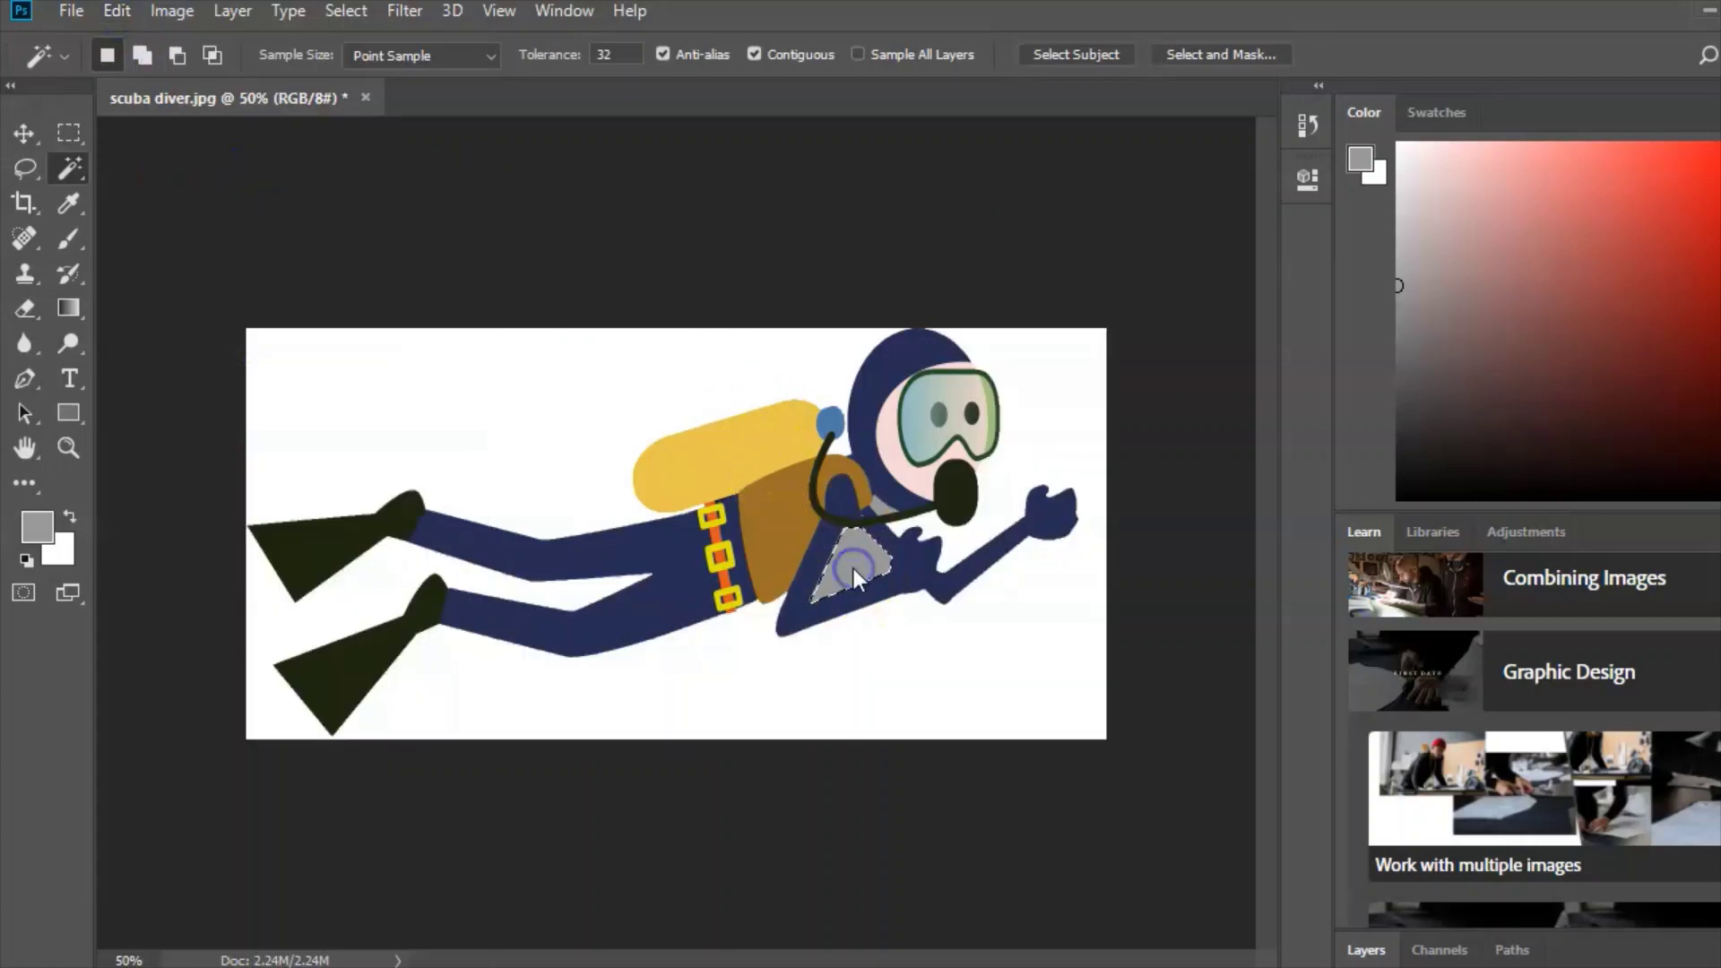
{"action": "left_click", "coordinate": [117, 13]}
{"action": "left_click", "coordinate": [216, 161]}
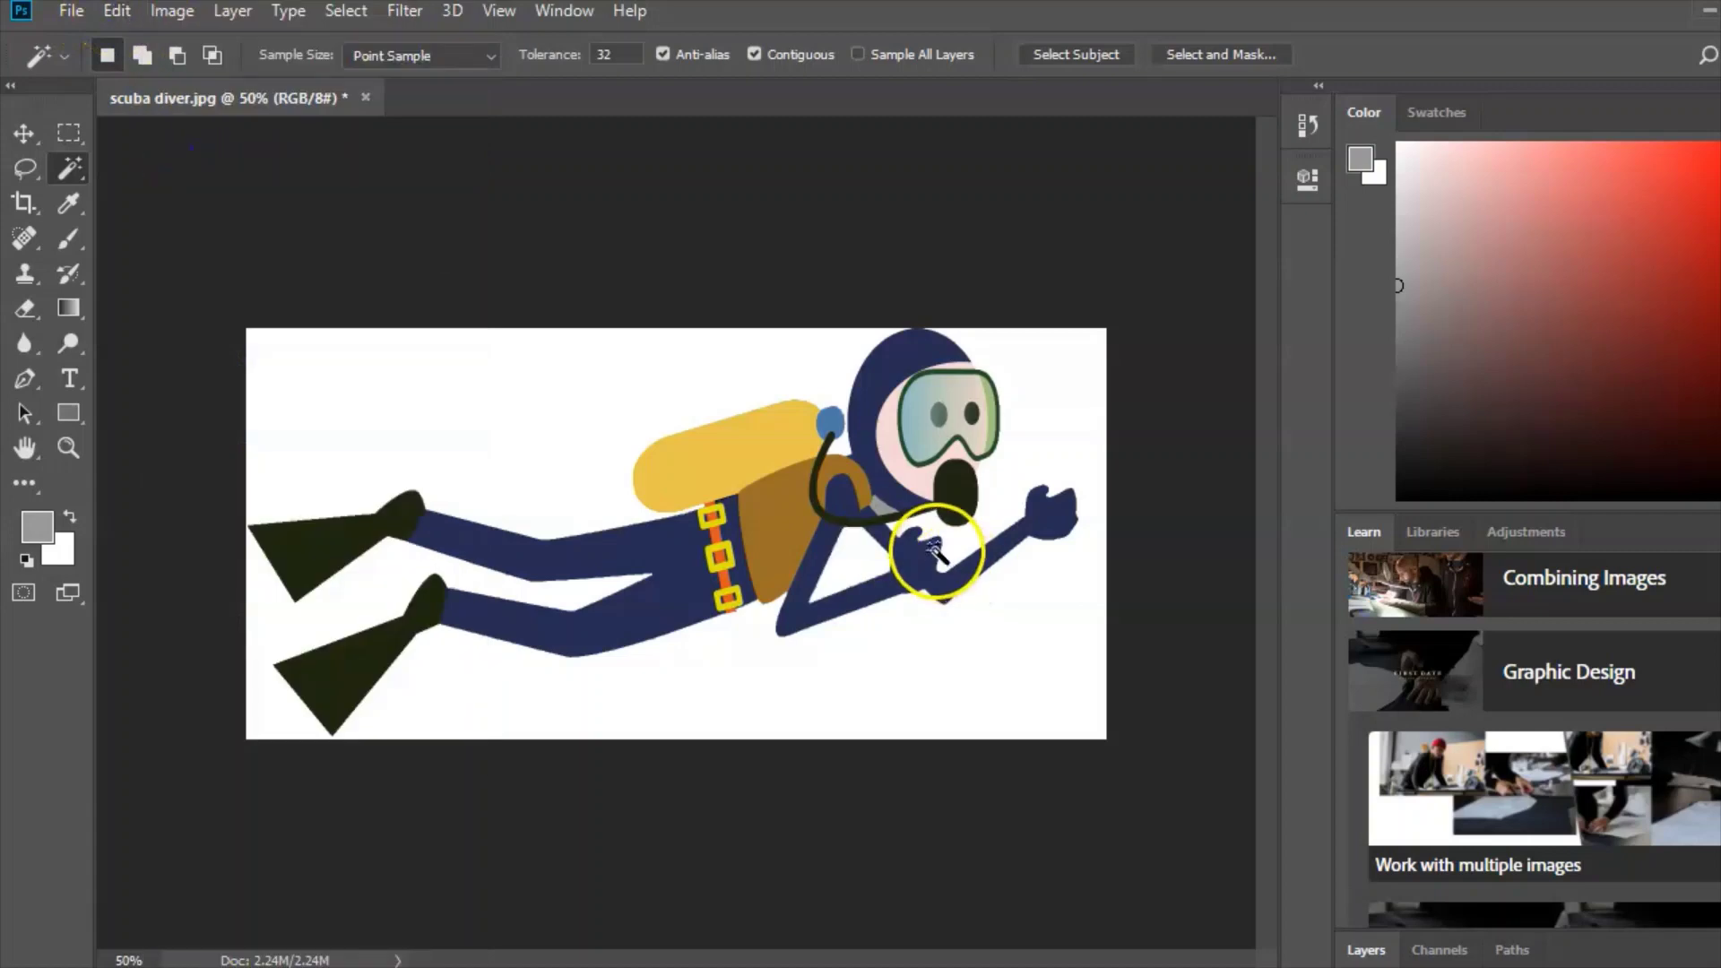
{"action": "left_click", "coordinate": [884, 509]}
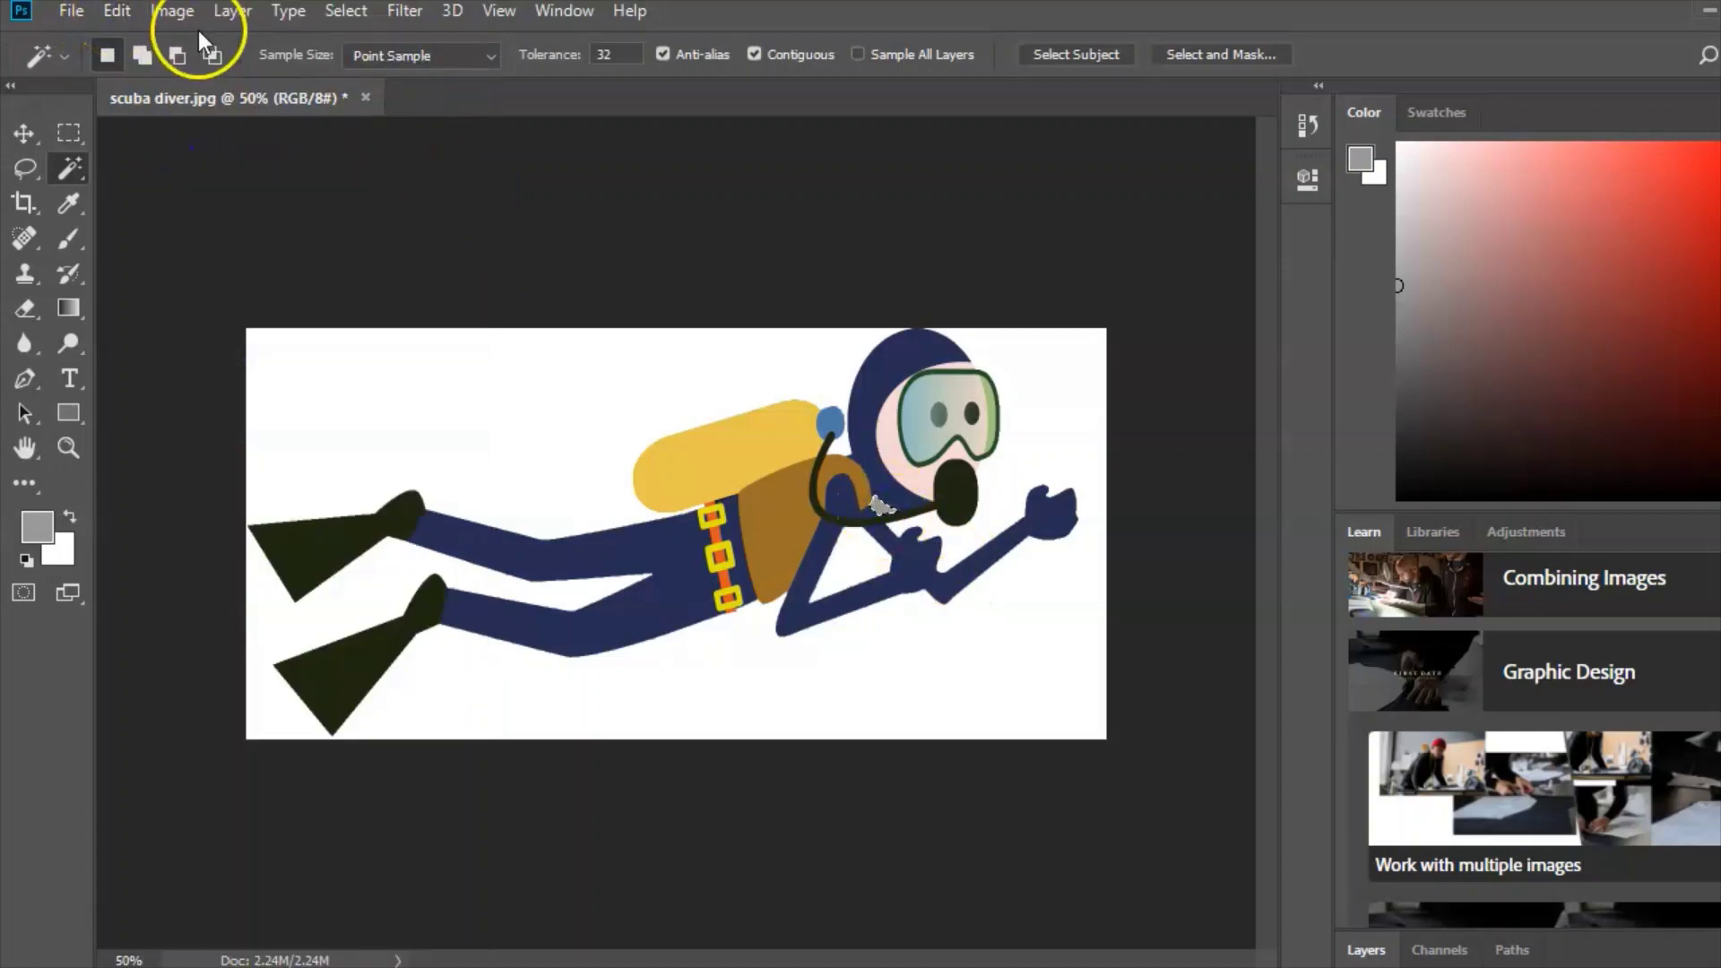
{"action": "left_click", "coordinate": [120, 18]}
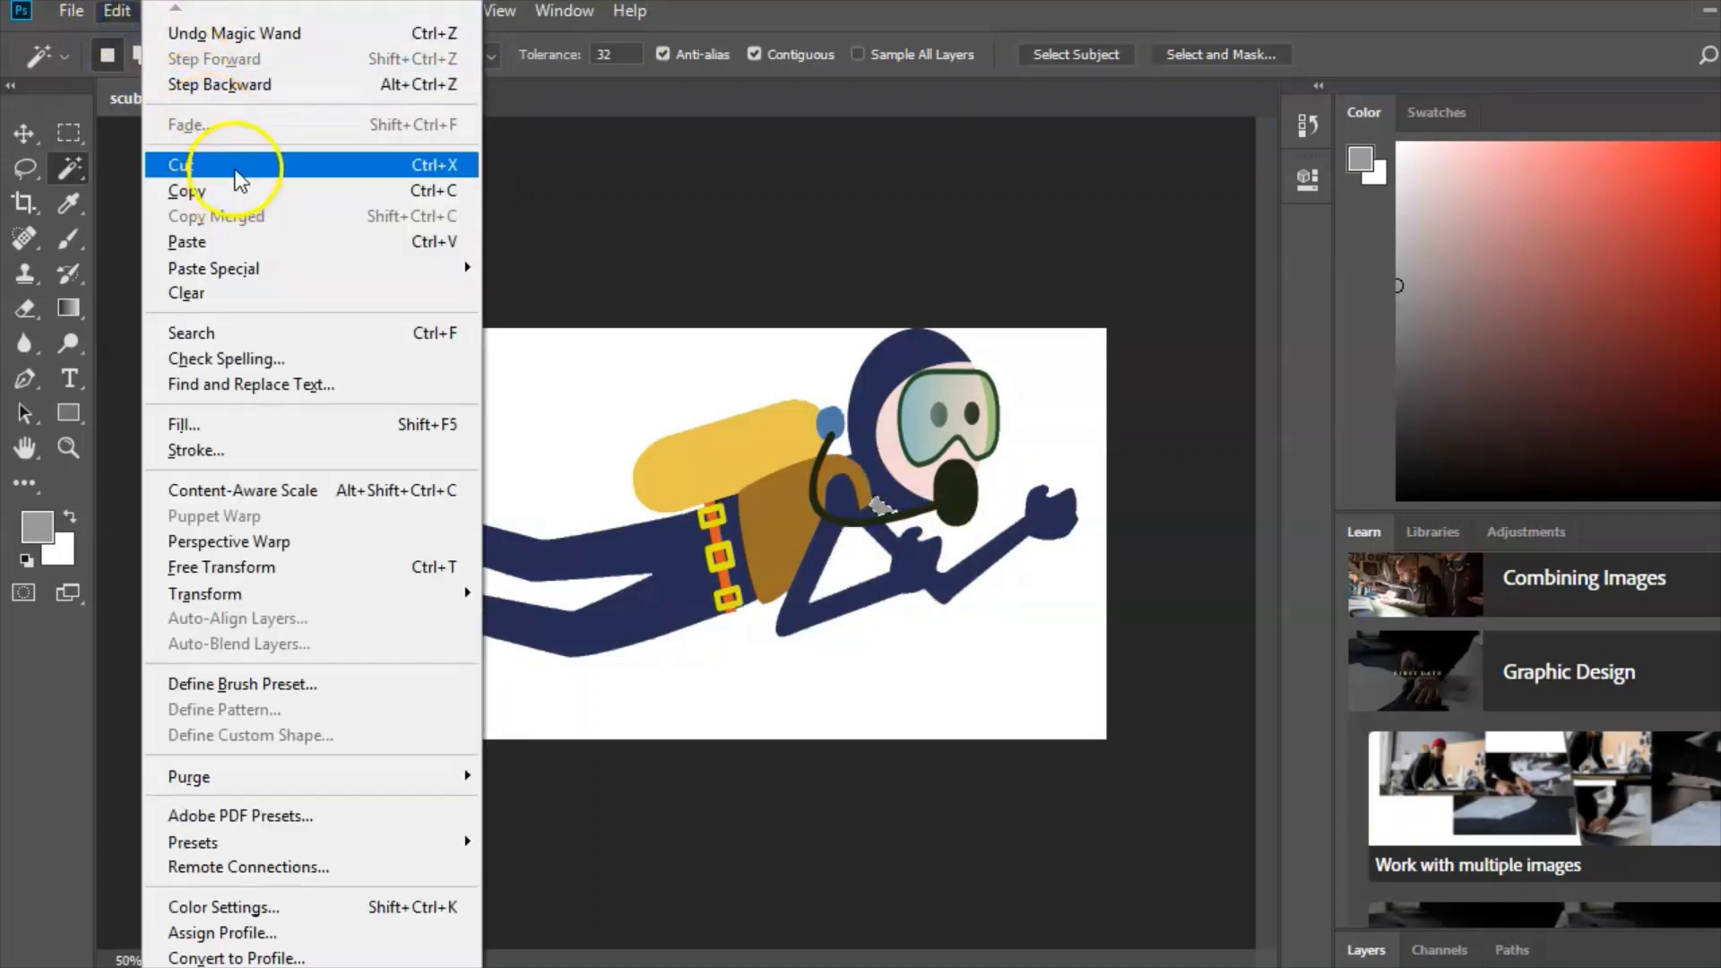
{"action": "left_click", "coordinate": [230, 191]}
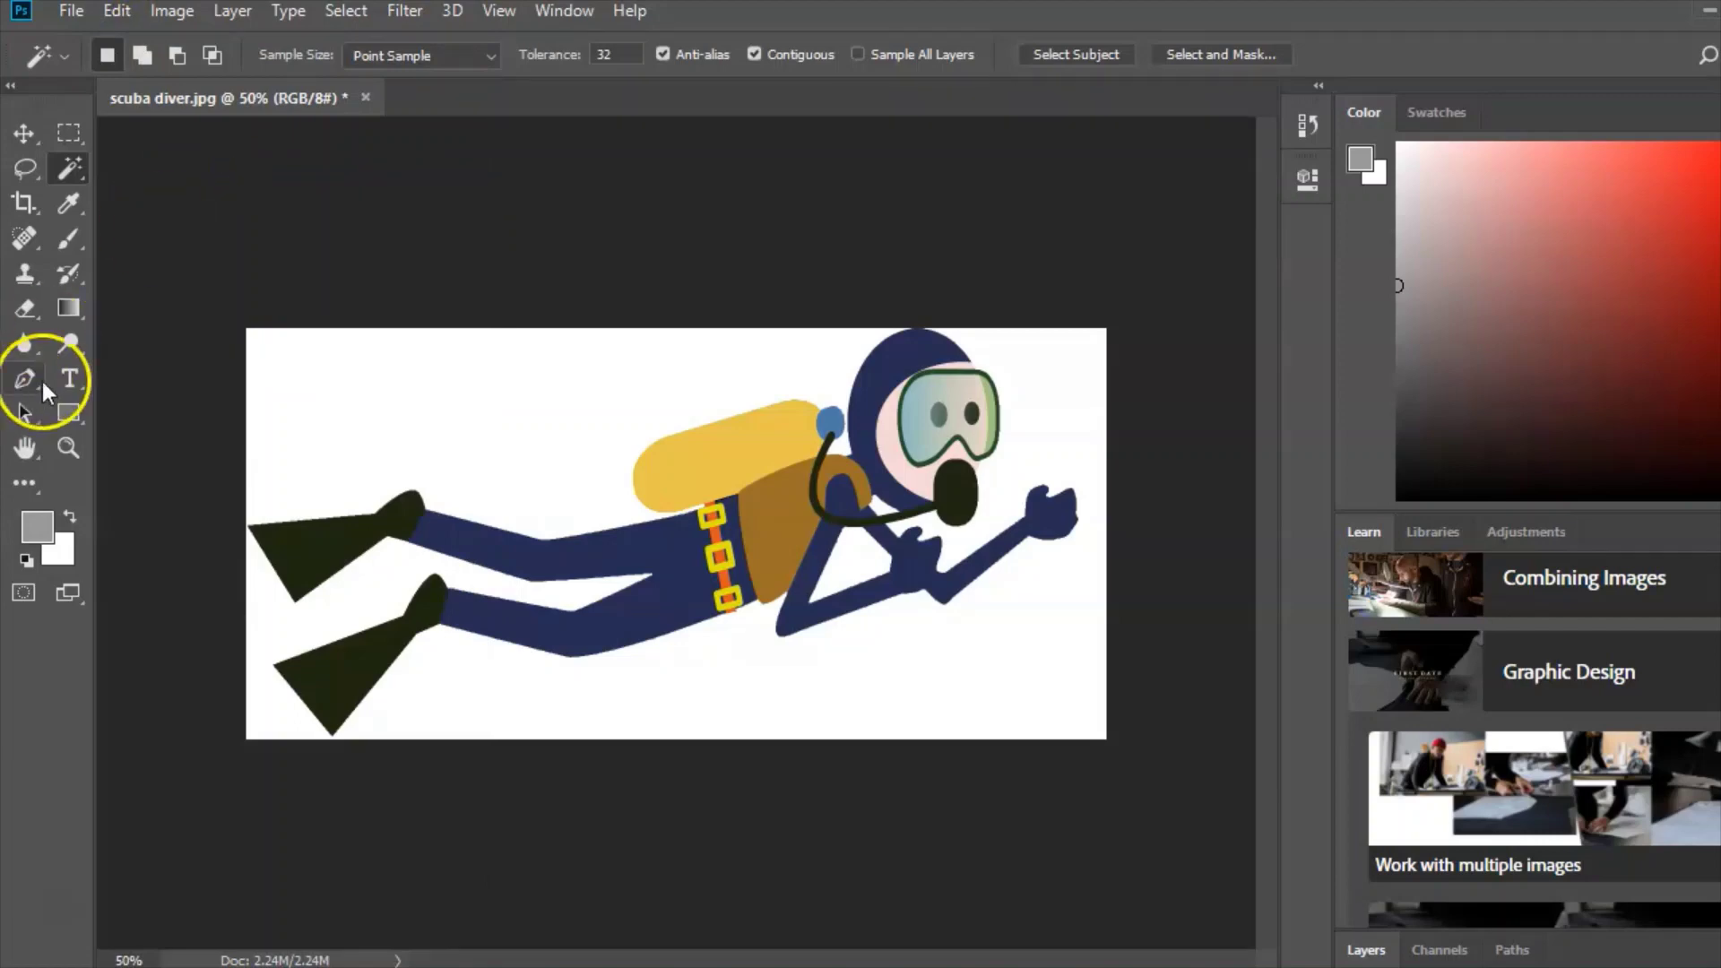
Step: Type 'CS Scuba' below the diver and move the text to the lower right
{"action": "left_click", "coordinate": [71, 378]}
{"action": "left_click", "coordinate": [743, 684]}
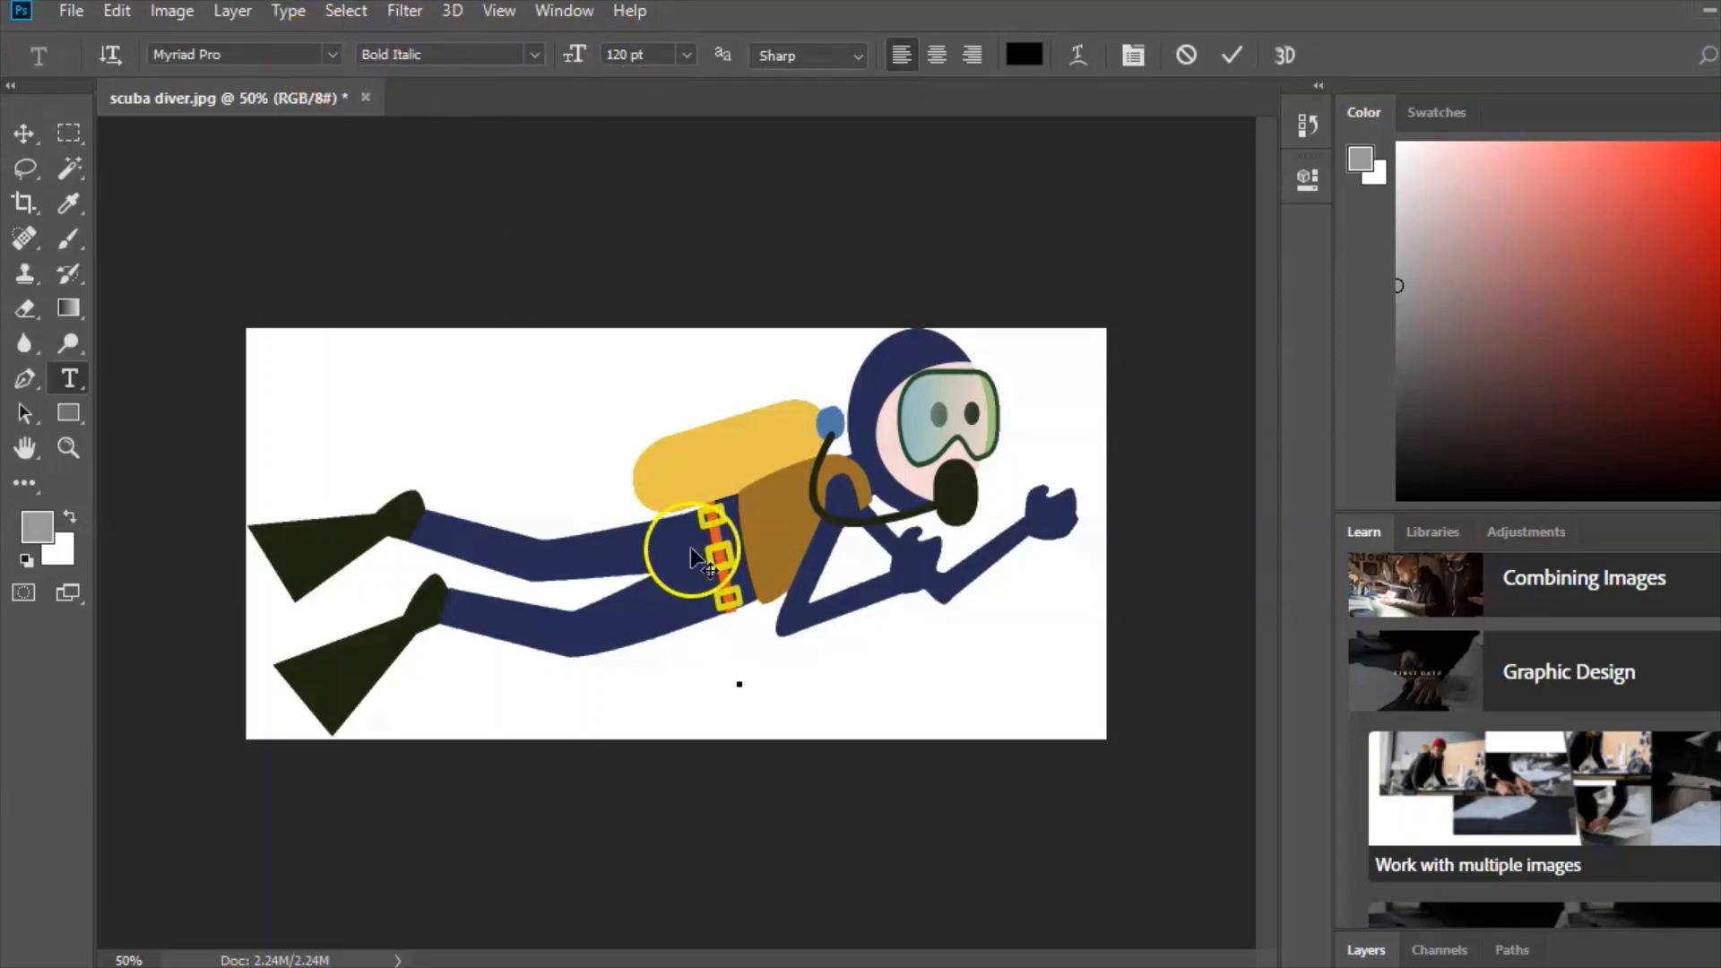
{"action": "type", "text": "CS"}
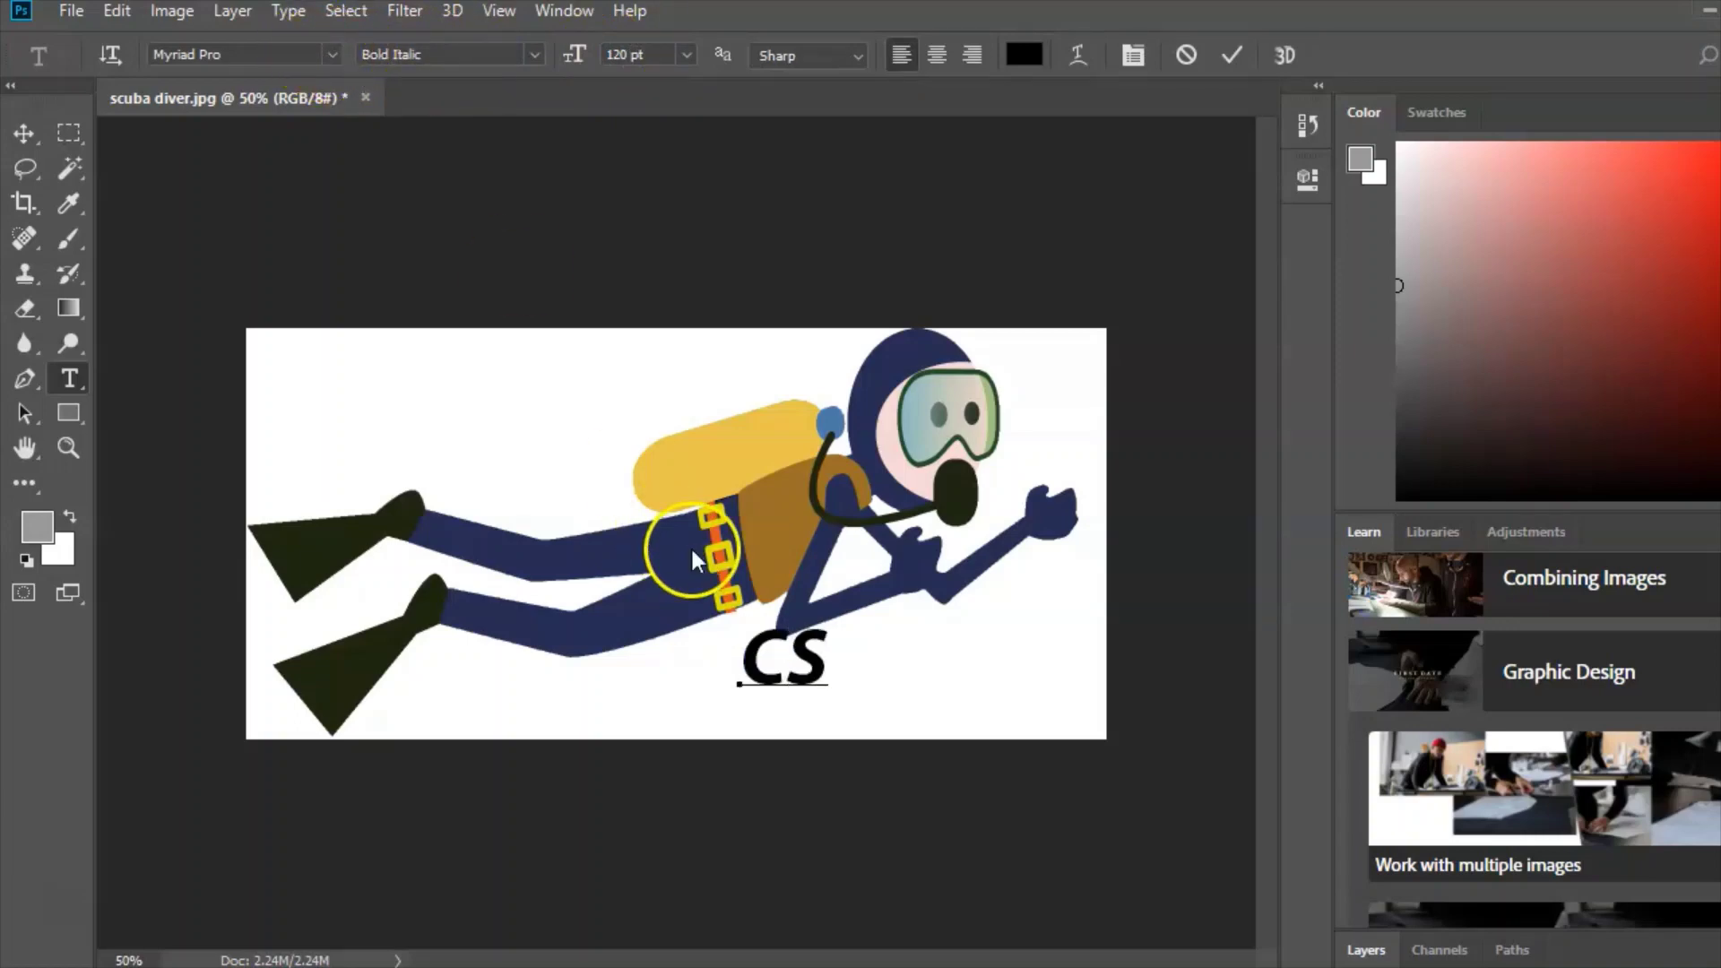
{"action": "type", "text": " Scuba"}
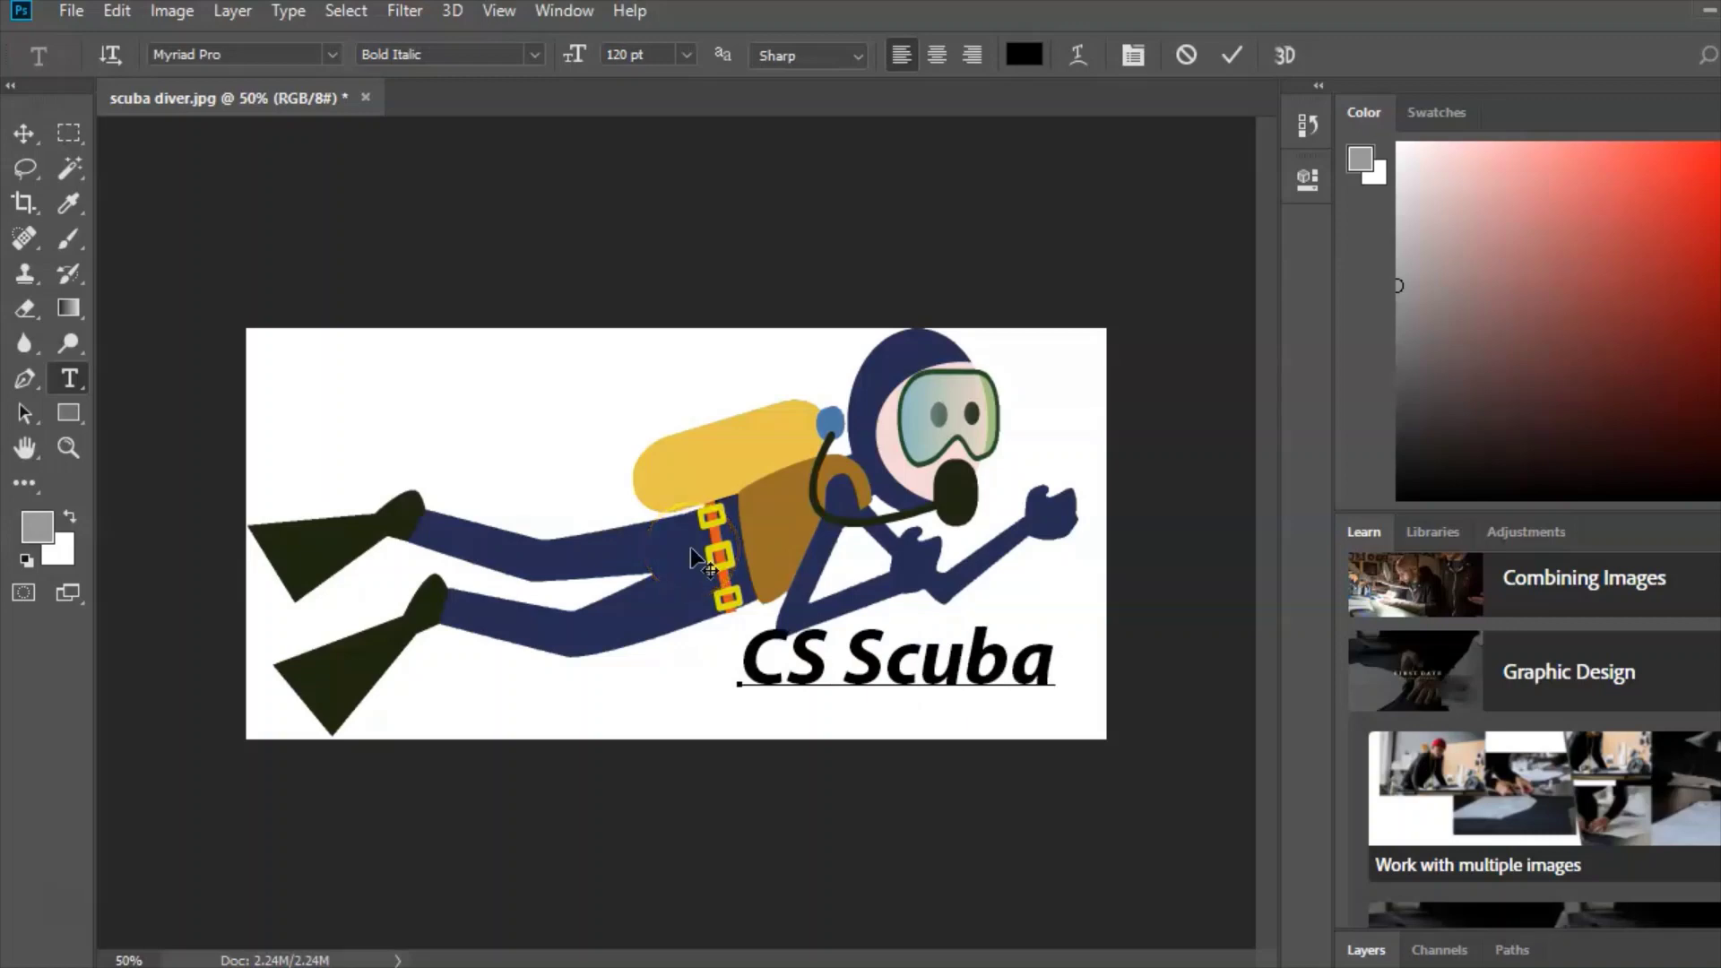
{"action": "left_click", "coordinate": [27, 134]}
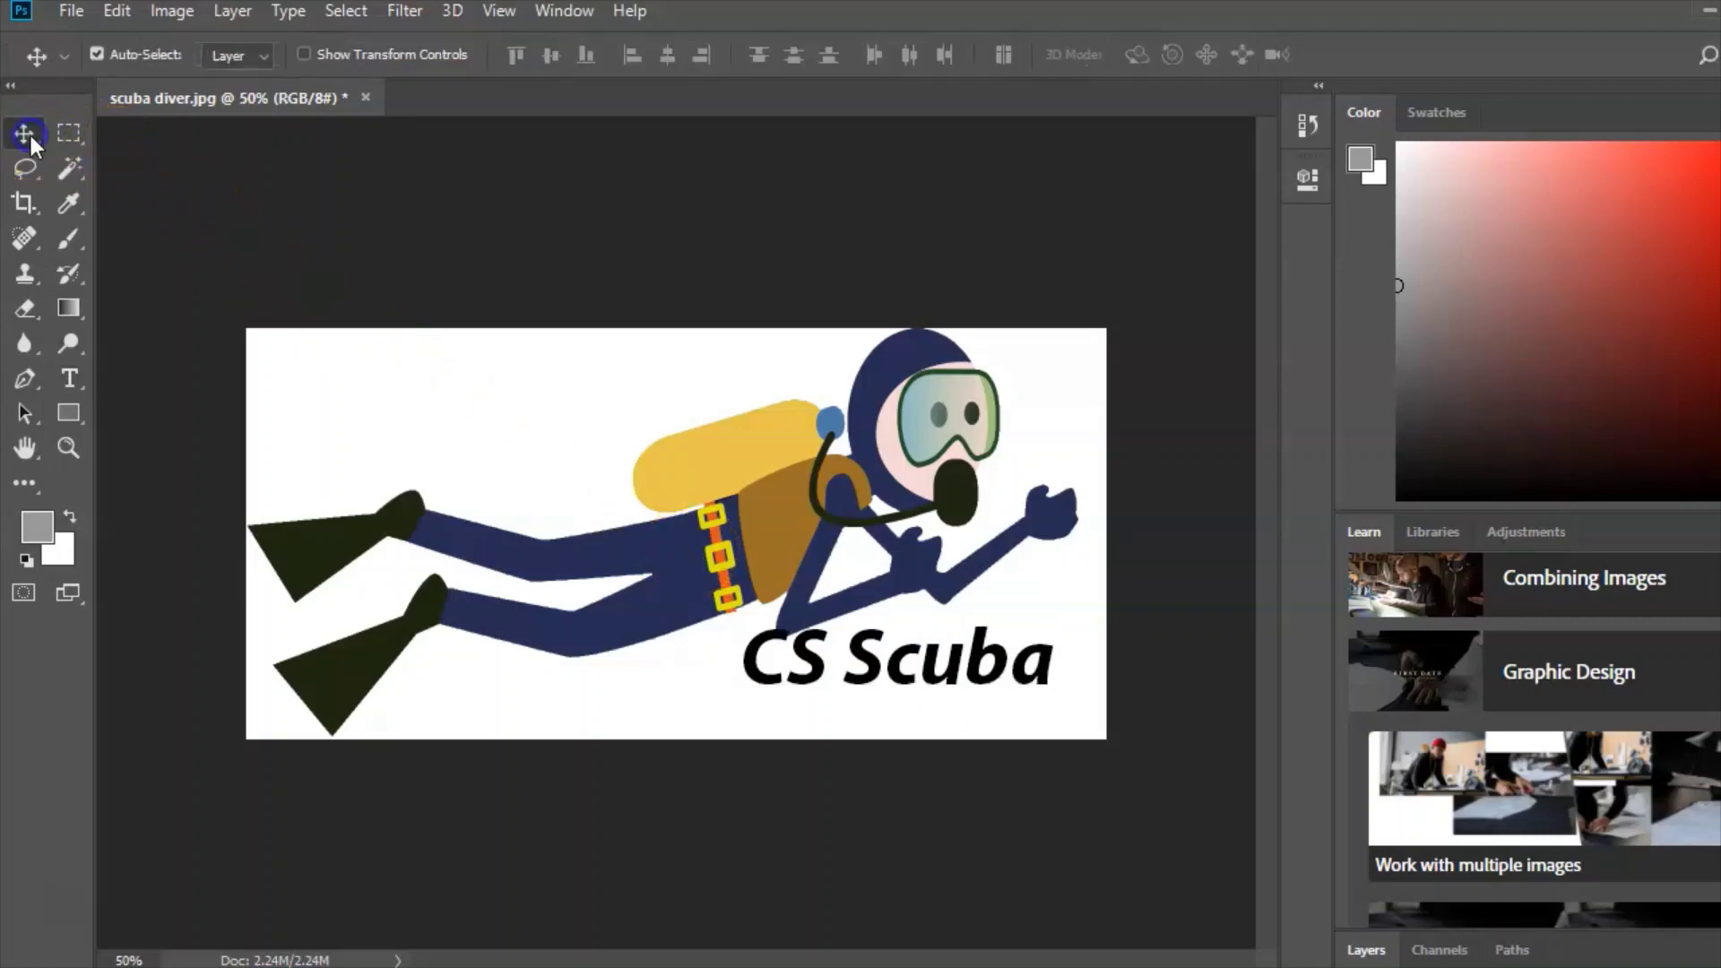
{"action": "mouse_move", "coordinate": [917, 671]}
{"action": "left_mouse_down"}
{"action": "mouse_move", "coordinate": [970, 704]}
{"action": "mouse_move", "coordinate": [932, 699]}
{"action": "left_mouse_up"}
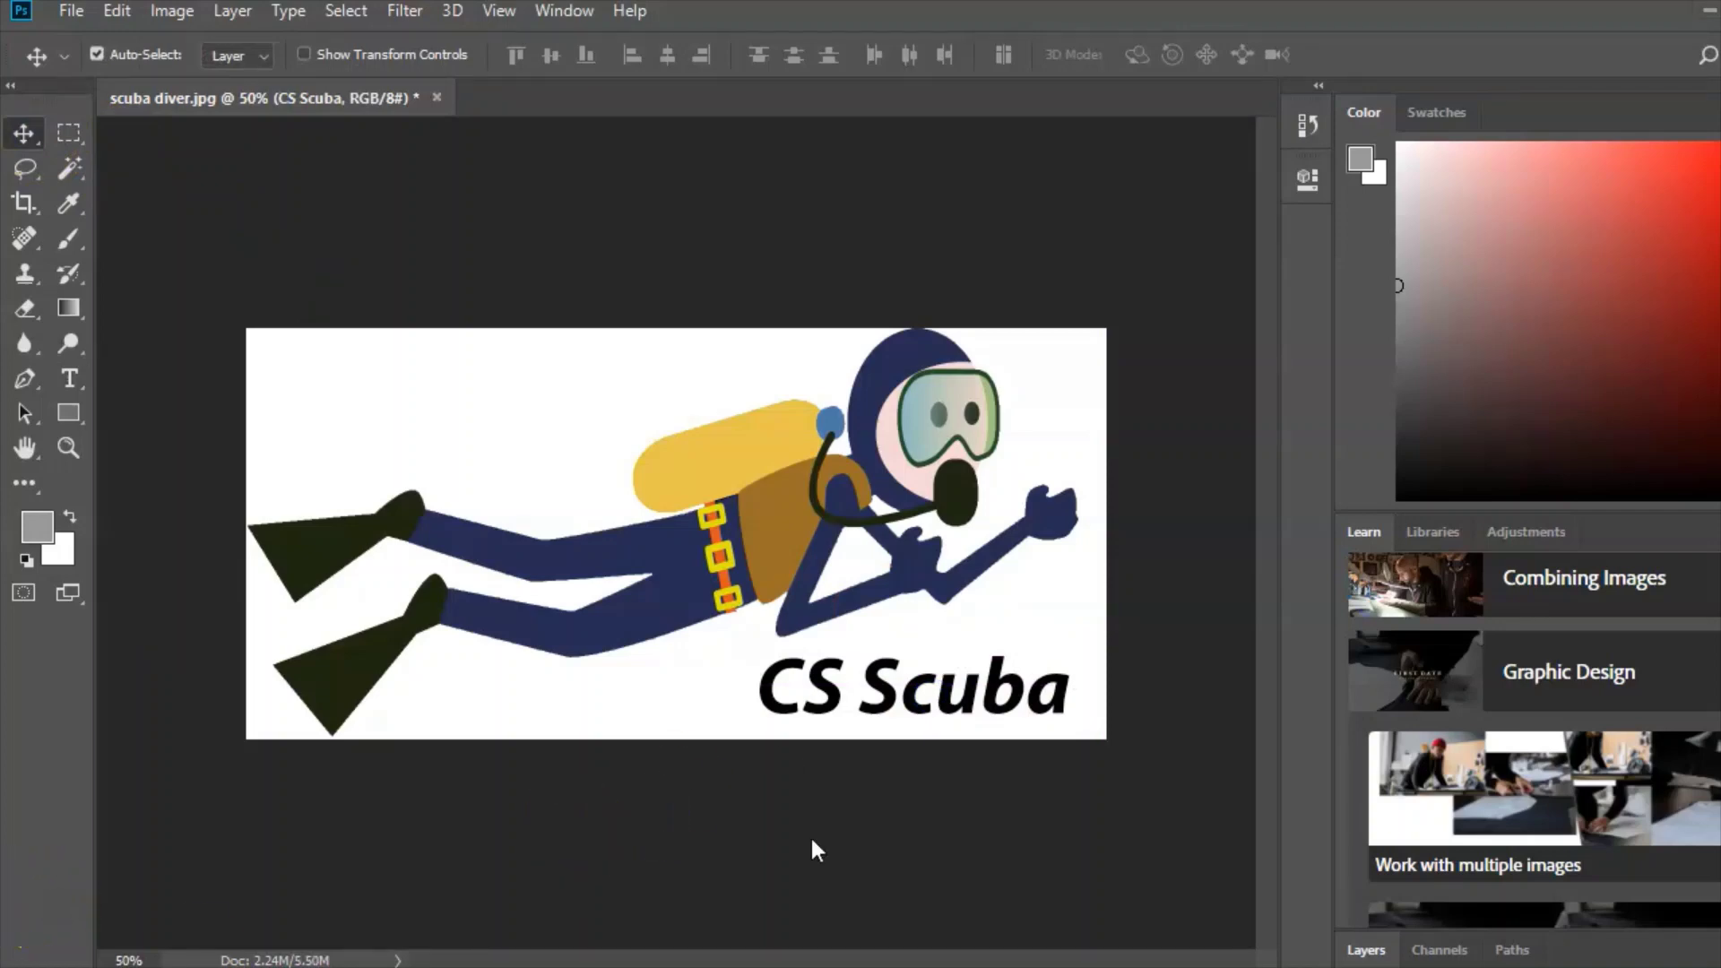
Step: Select the Magic Wand Tool from the toolbar flyout
{"action": "left_click", "coordinate": [72, 169]}
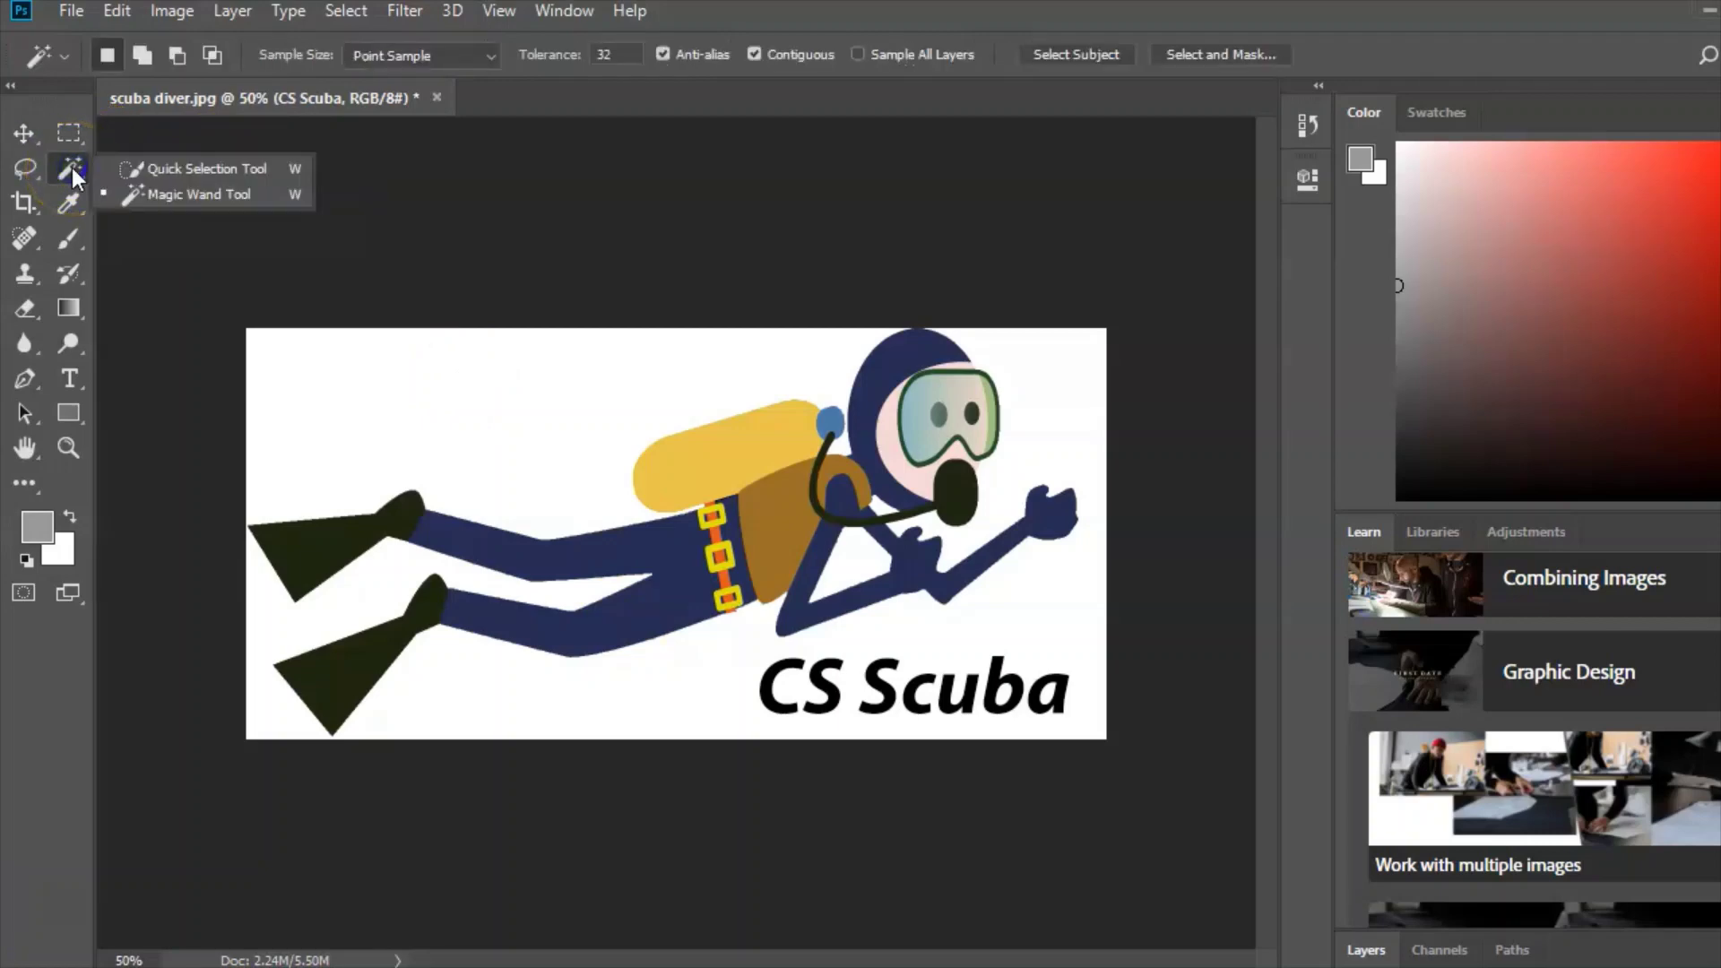
{"action": "left_click", "coordinate": [72, 169]}
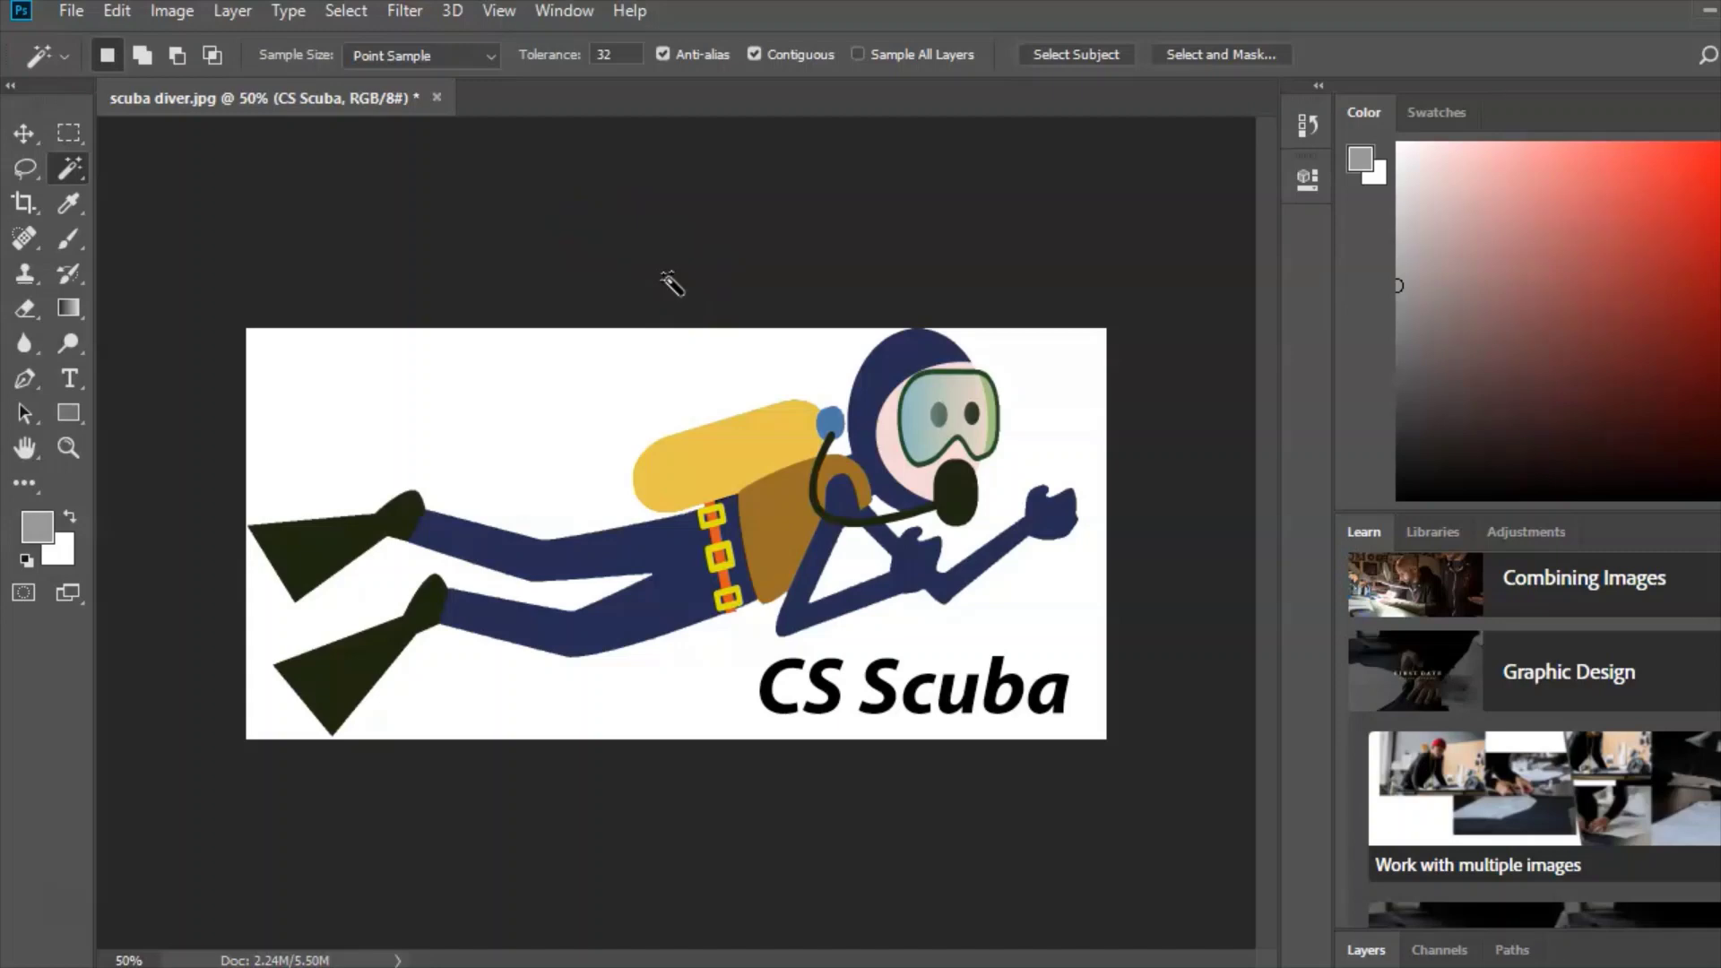
Step: Quick Export the logo as PNG 'CS Scuba LOGO' in IMAGES, then return to Word
{"action": "left_click", "coordinate": [72, 13]}
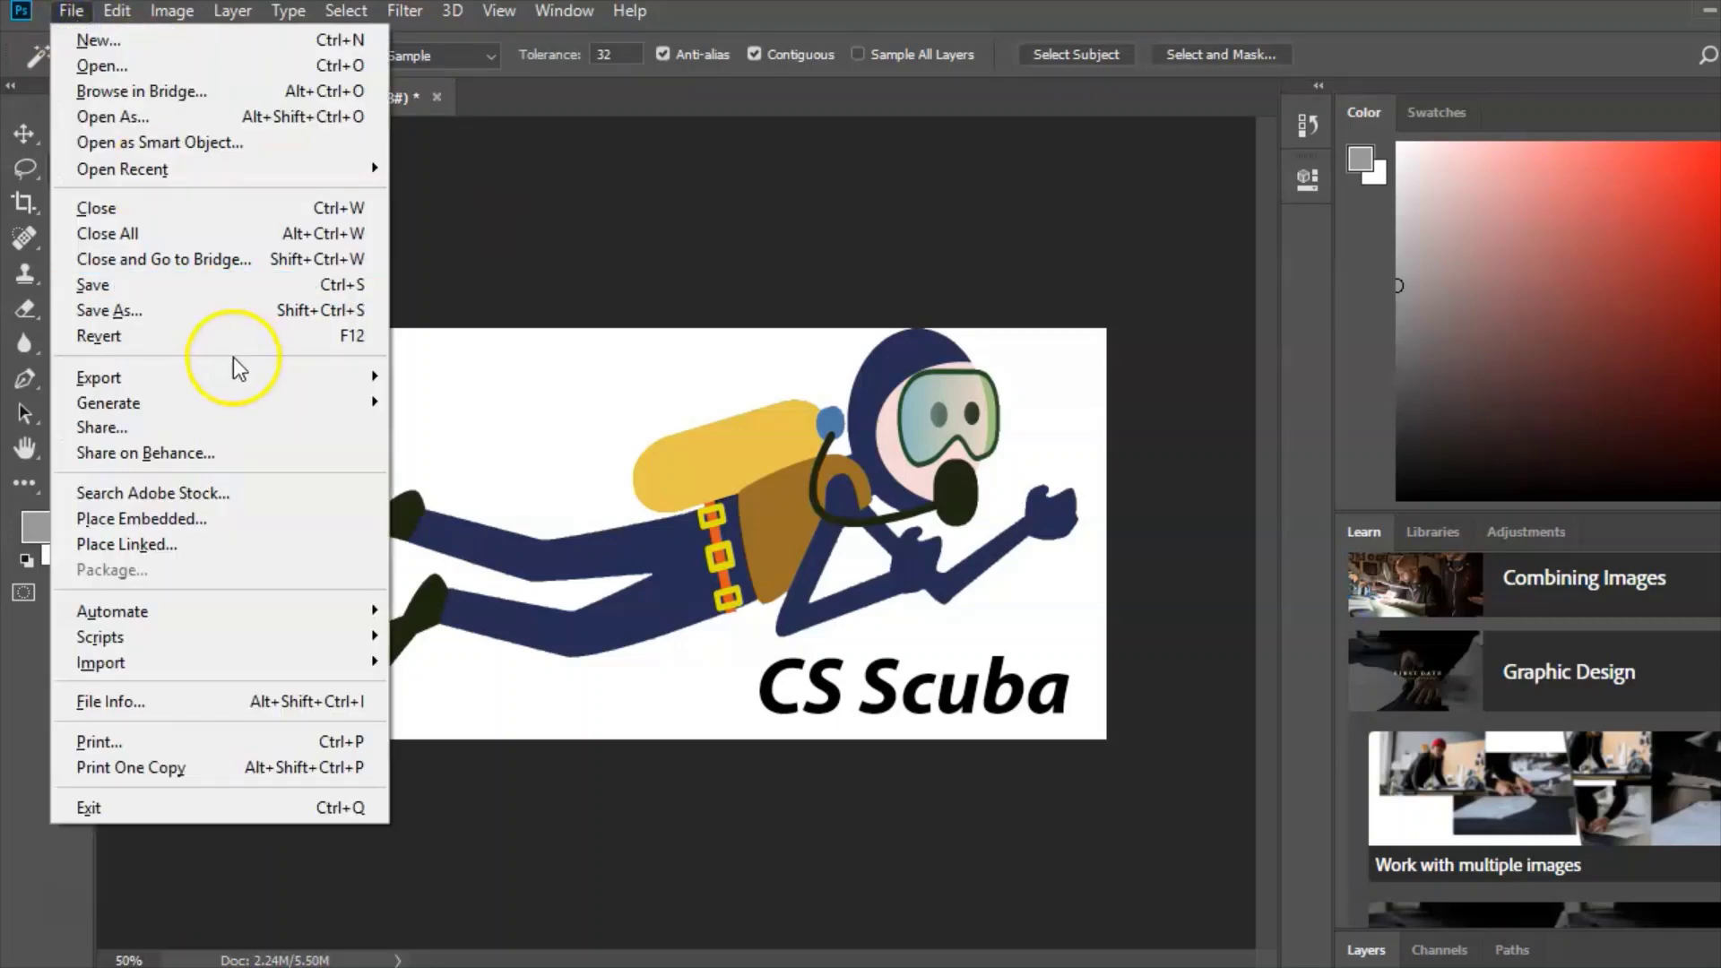
{"action": "mouse_move", "coordinate": [219, 376]}
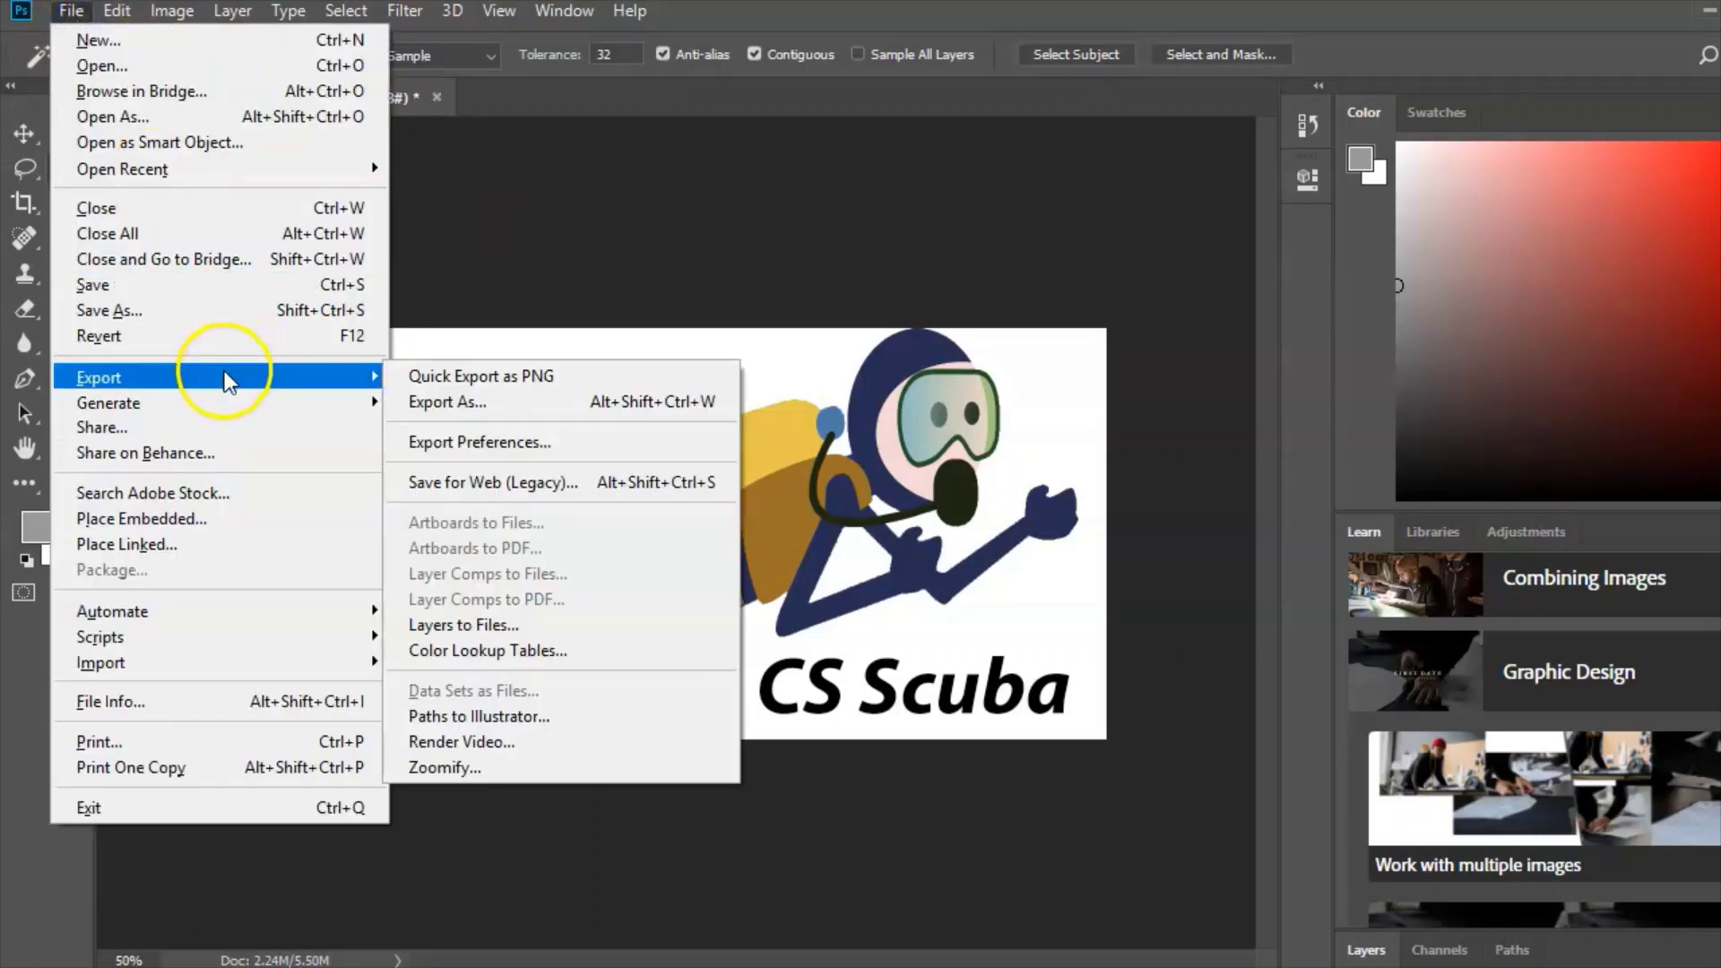
{"action": "left_click", "coordinate": [467, 378]}
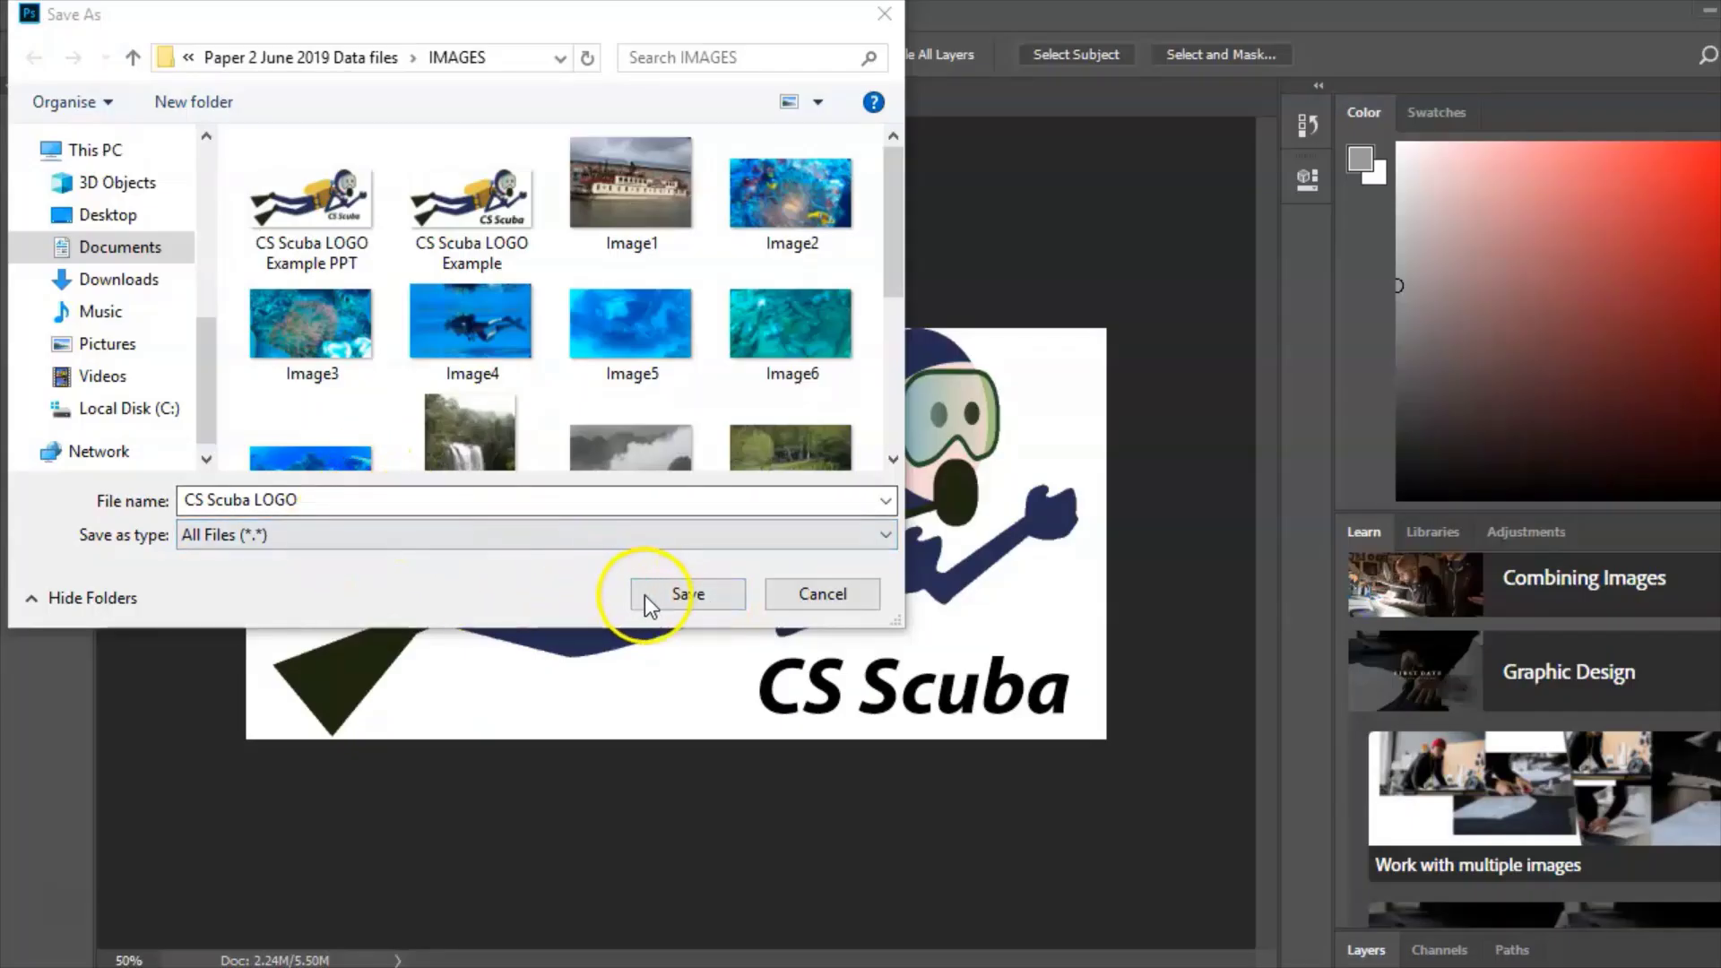
{"action": "left_click", "coordinate": [677, 595]}
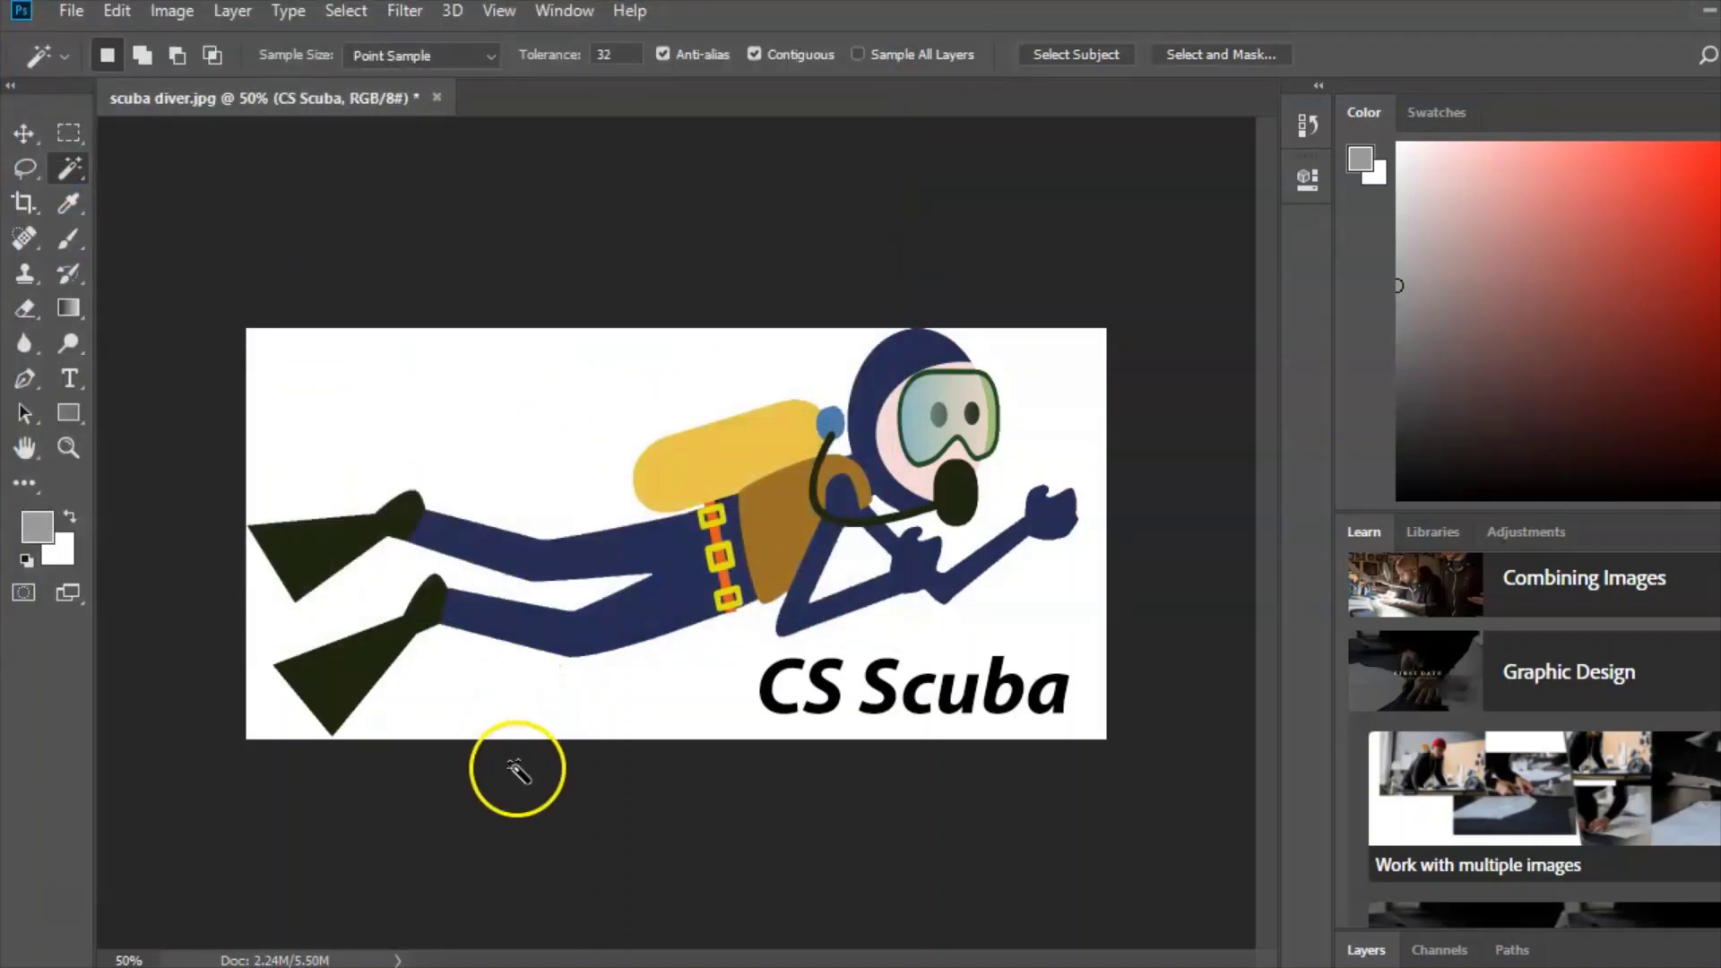
{"action": "key", "text": "alt+Tab"}
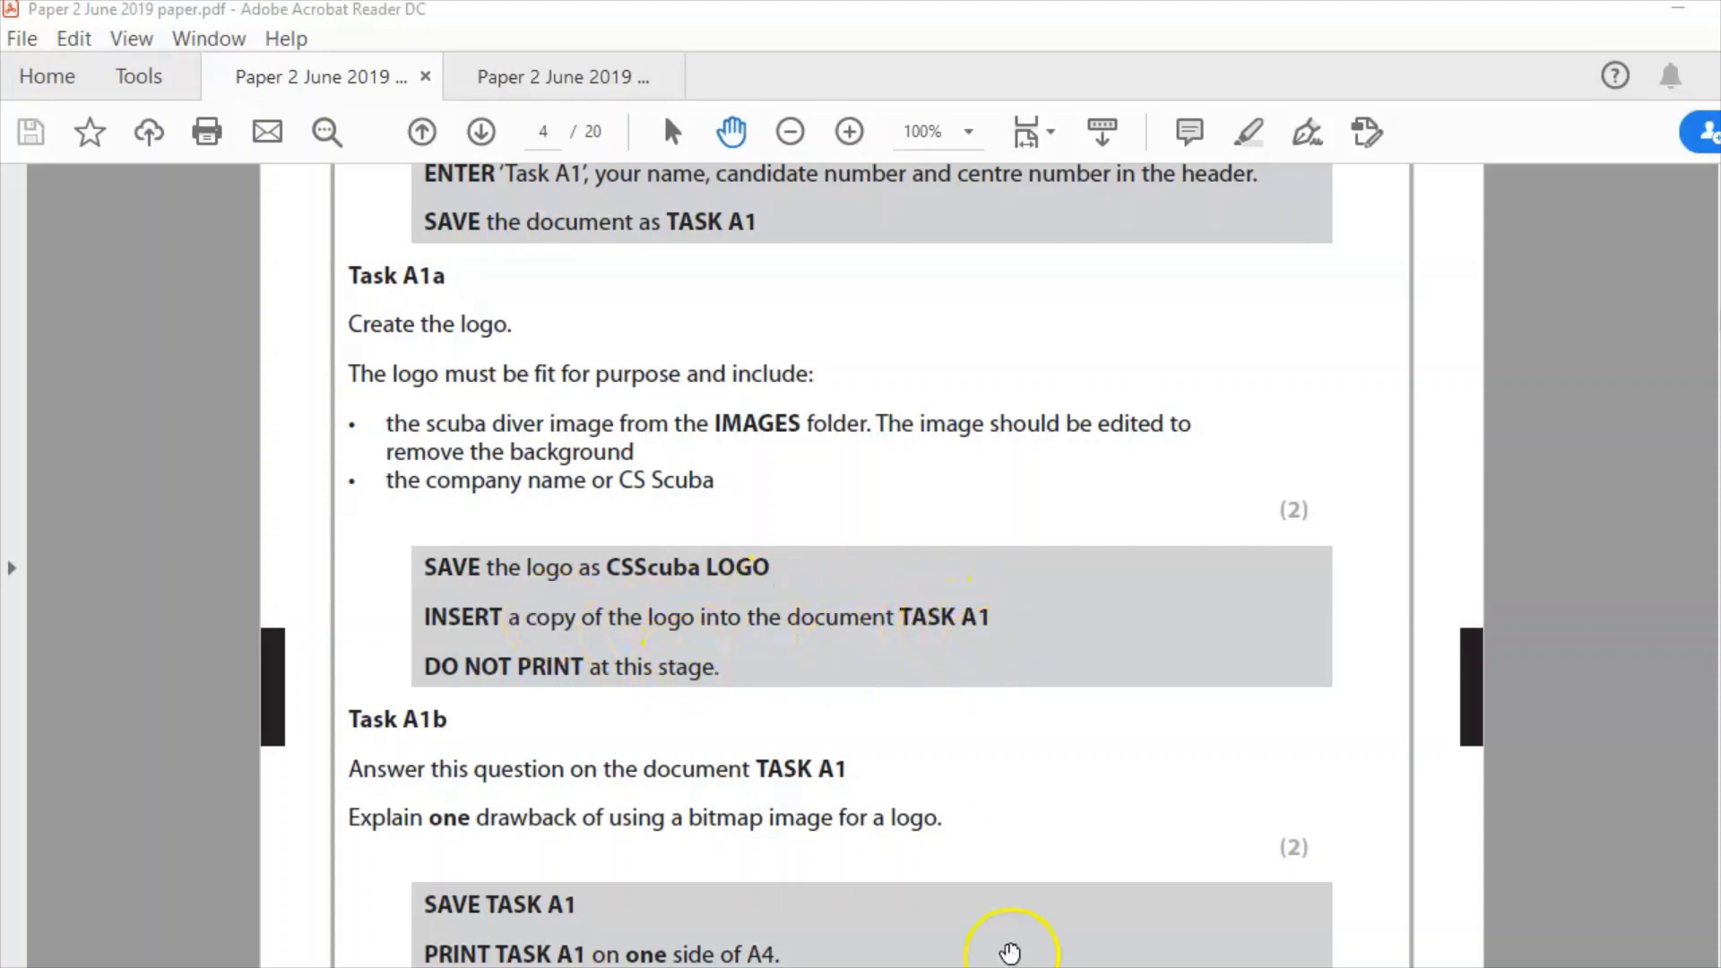
{"action": "key", "text": "alt+Tab"}
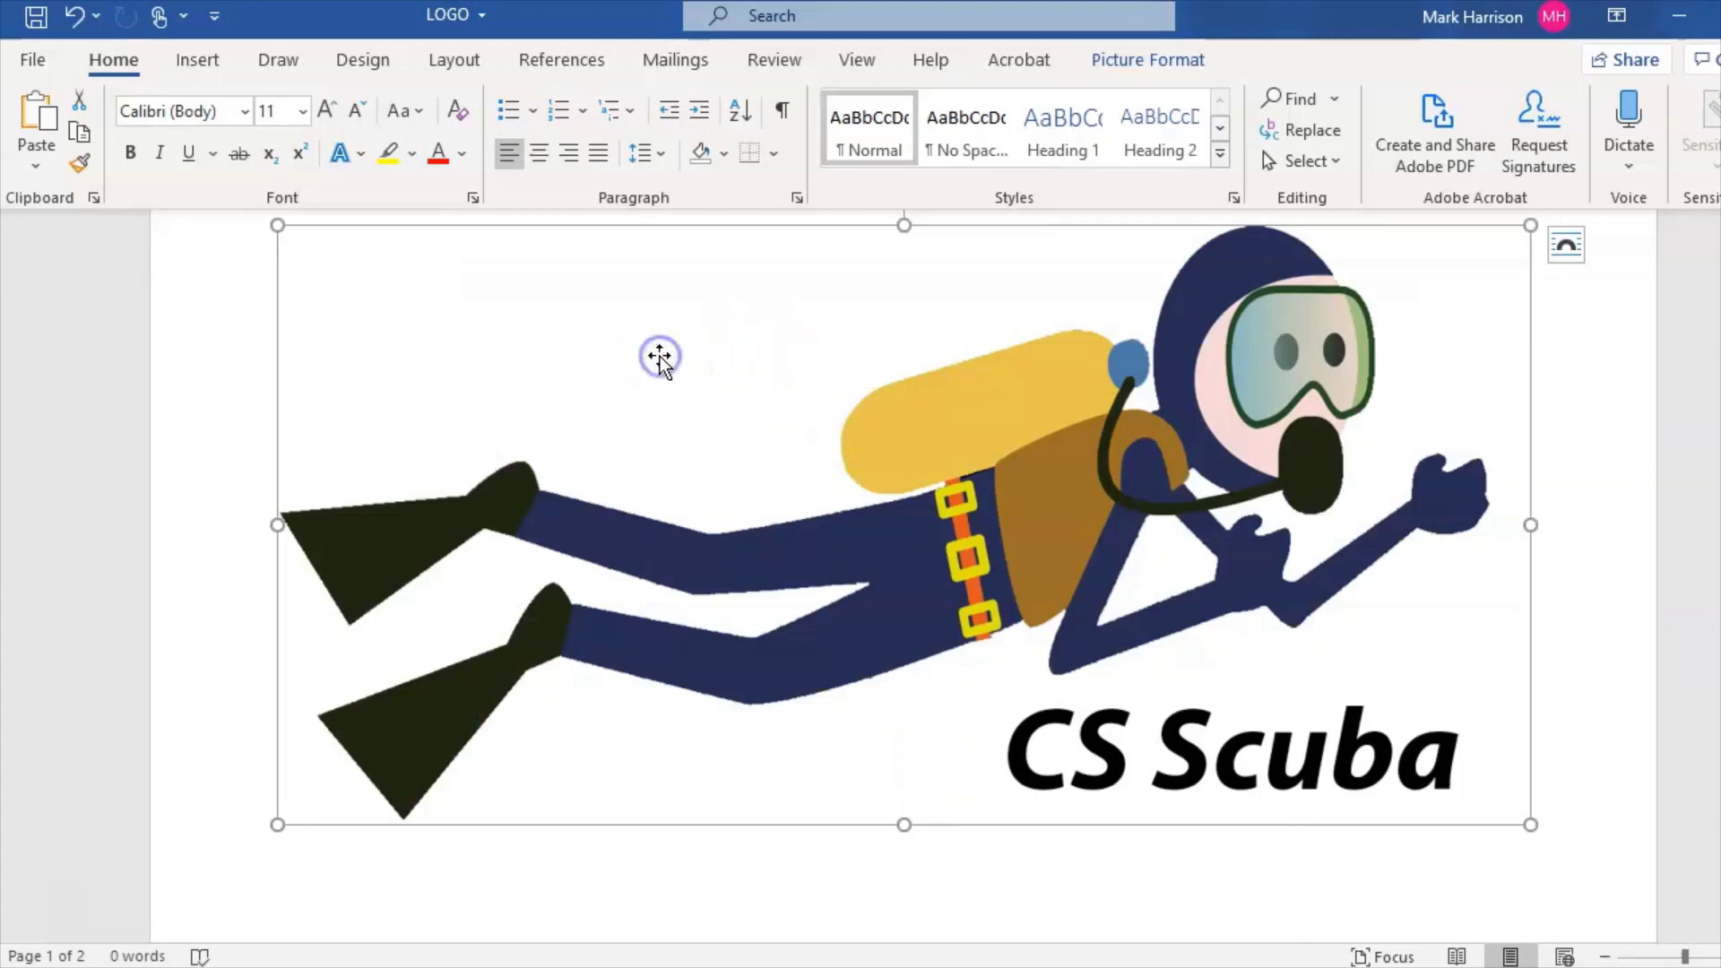
Step: Undo the old logo, insert the CS Scuba LOGO picture, then switch to the exam paper
{"action": "left_click", "coordinate": [197, 59]}
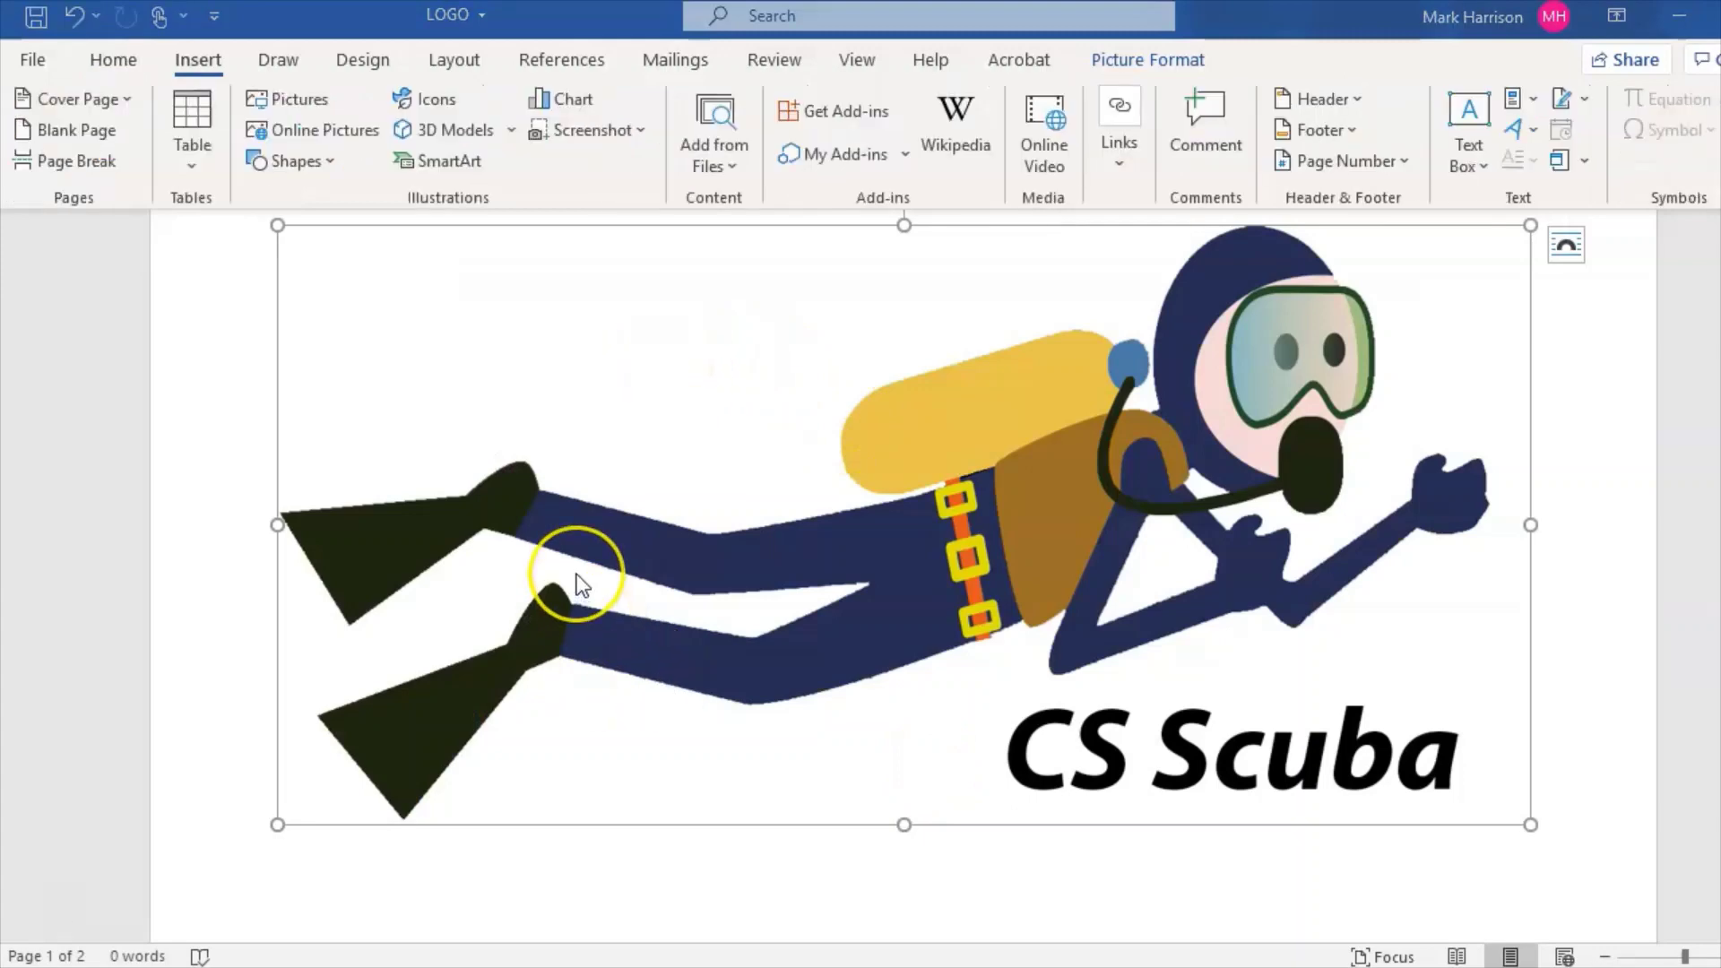
{"action": "key", "text": "ctrl+z"}
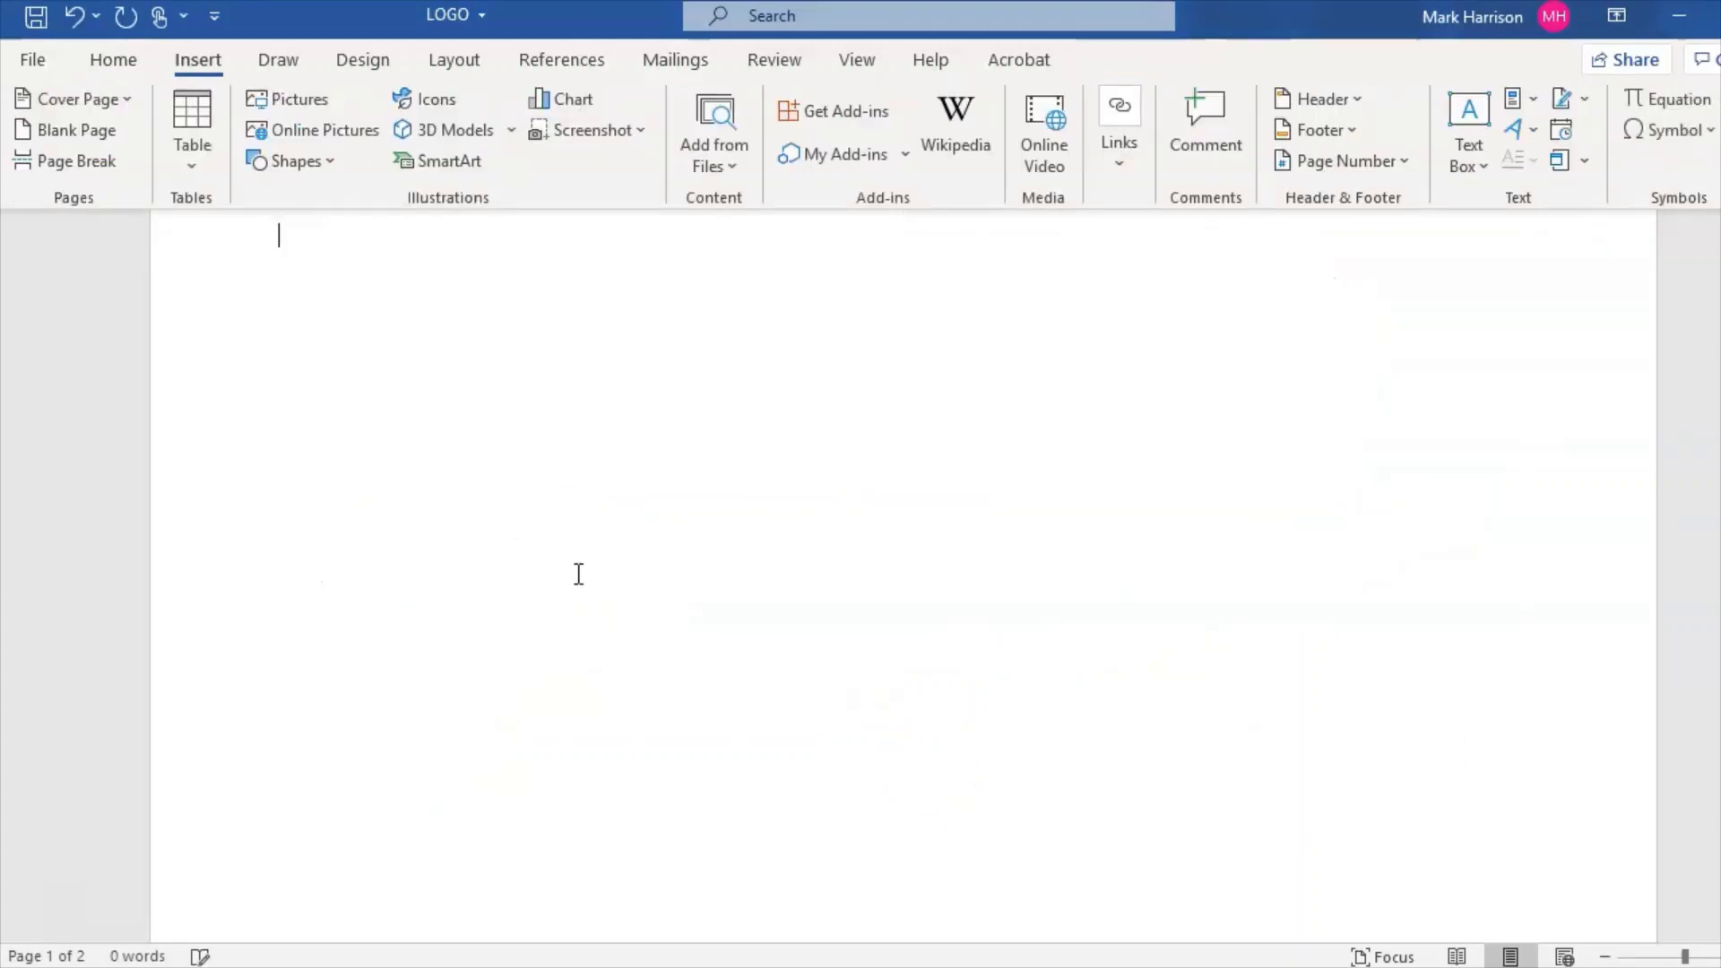
{"action": "left_click", "coordinate": [203, 70]}
{"action": "left_click", "coordinate": [278, 99]}
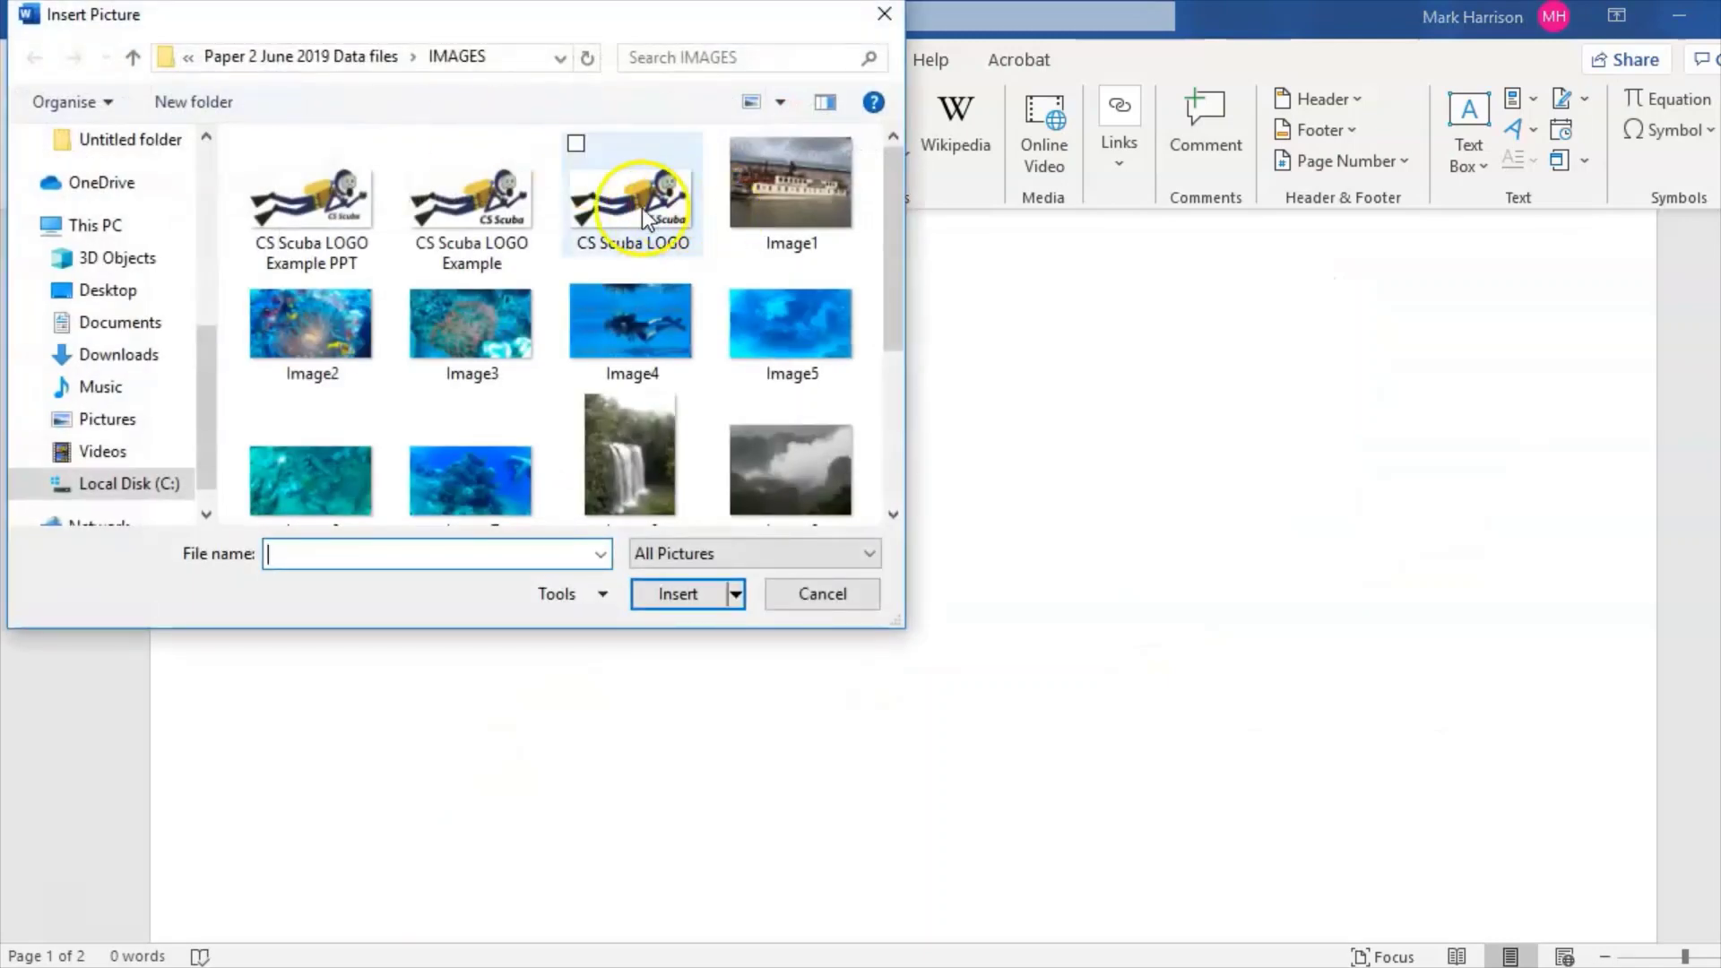
{"action": "left_click", "coordinate": [642, 206]}
{"action": "double_click", "coordinate": [642, 206]}
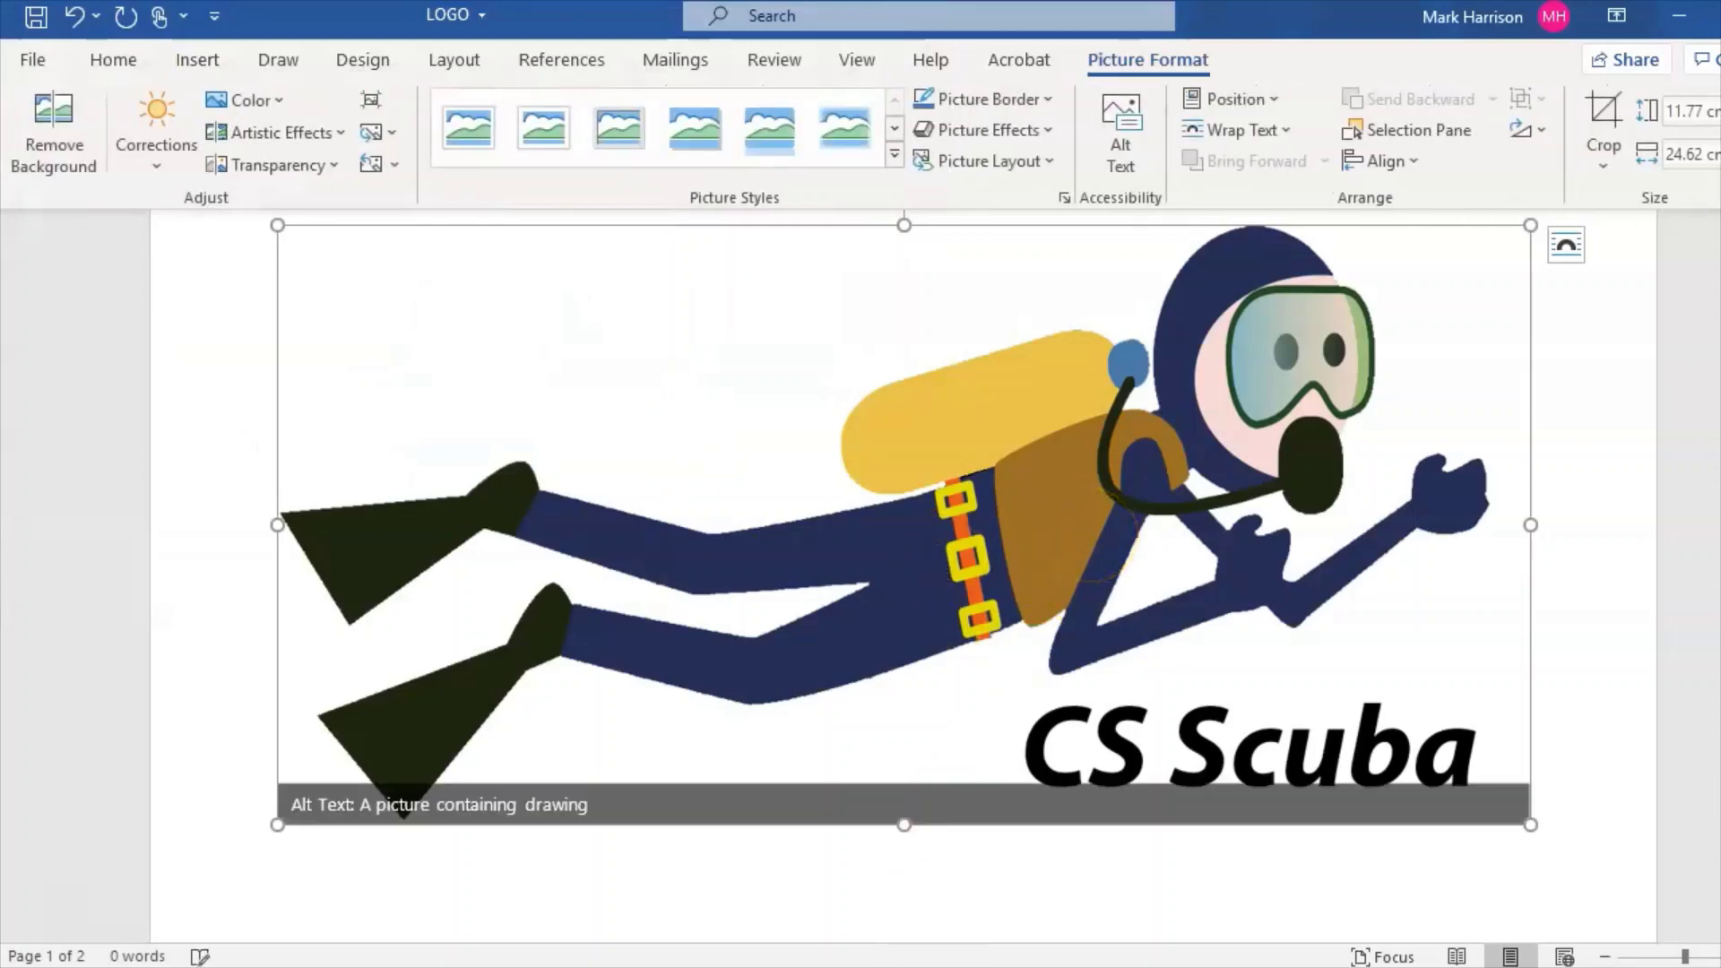
{"action": "mouse_move", "coordinate": [681, 964]}
{"action": "left_click", "coordinate": [554, 878]}
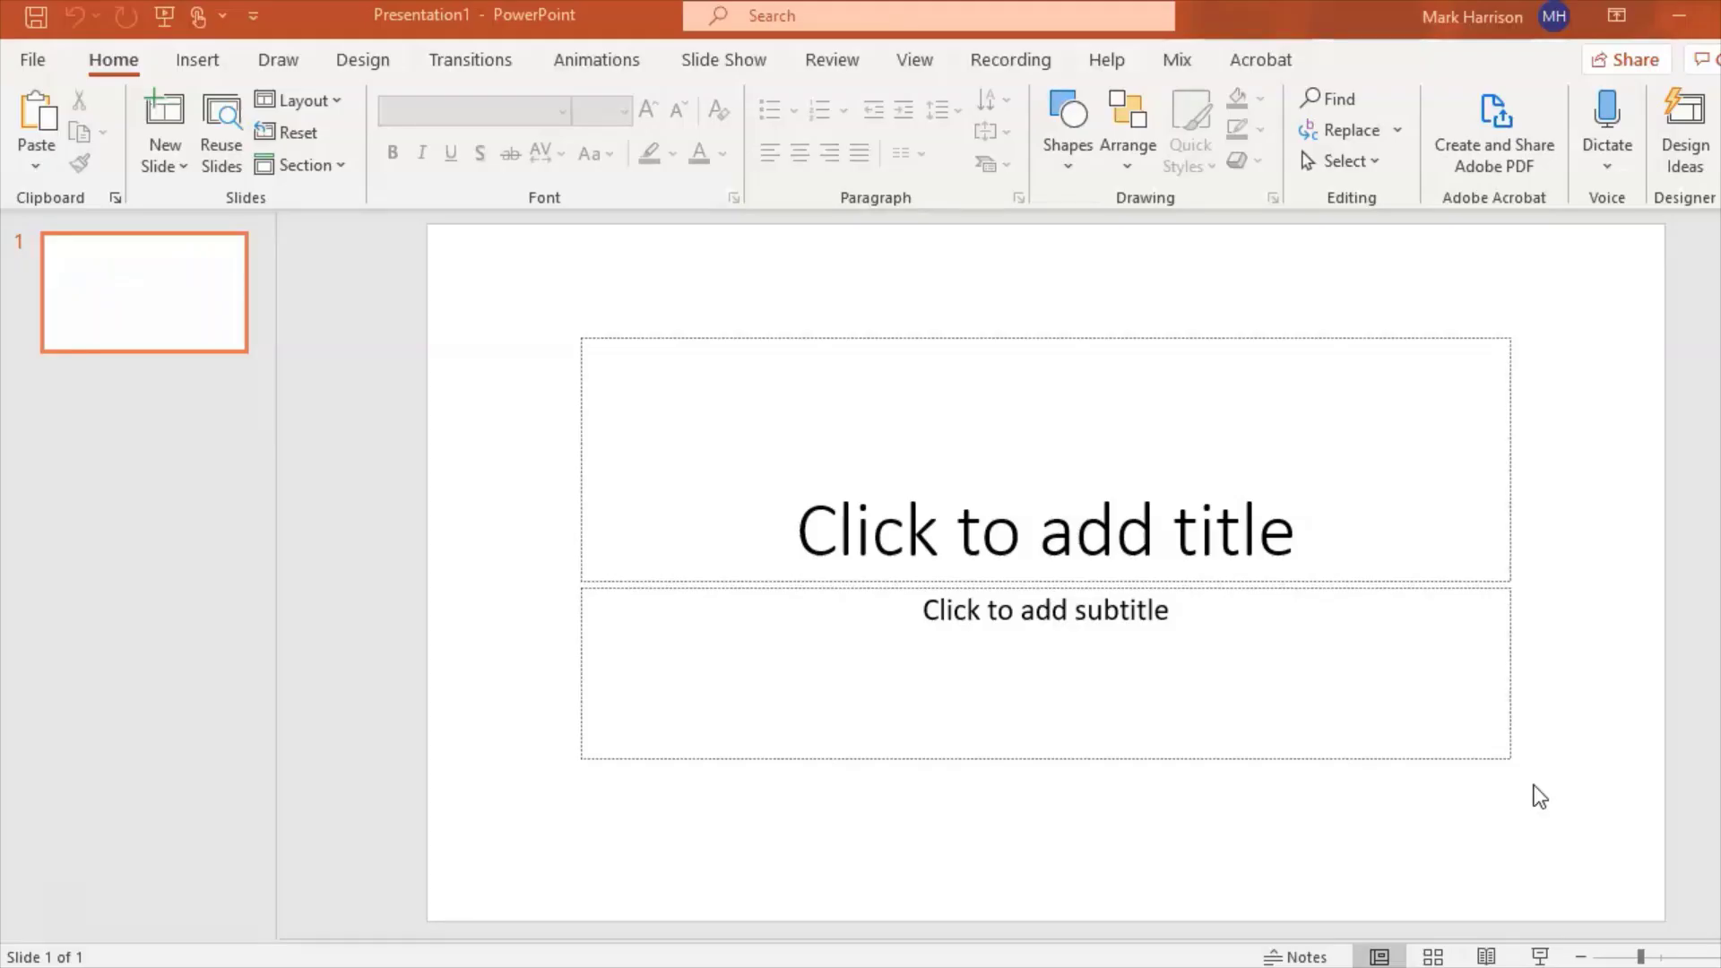
Step: Give slide 1 a Blank layout, paste the scuba diver picture and select it
{"action": "left_click", "coordinate": [300, 109]}
{"action": "left_click", "coordinate": [355, 472]}
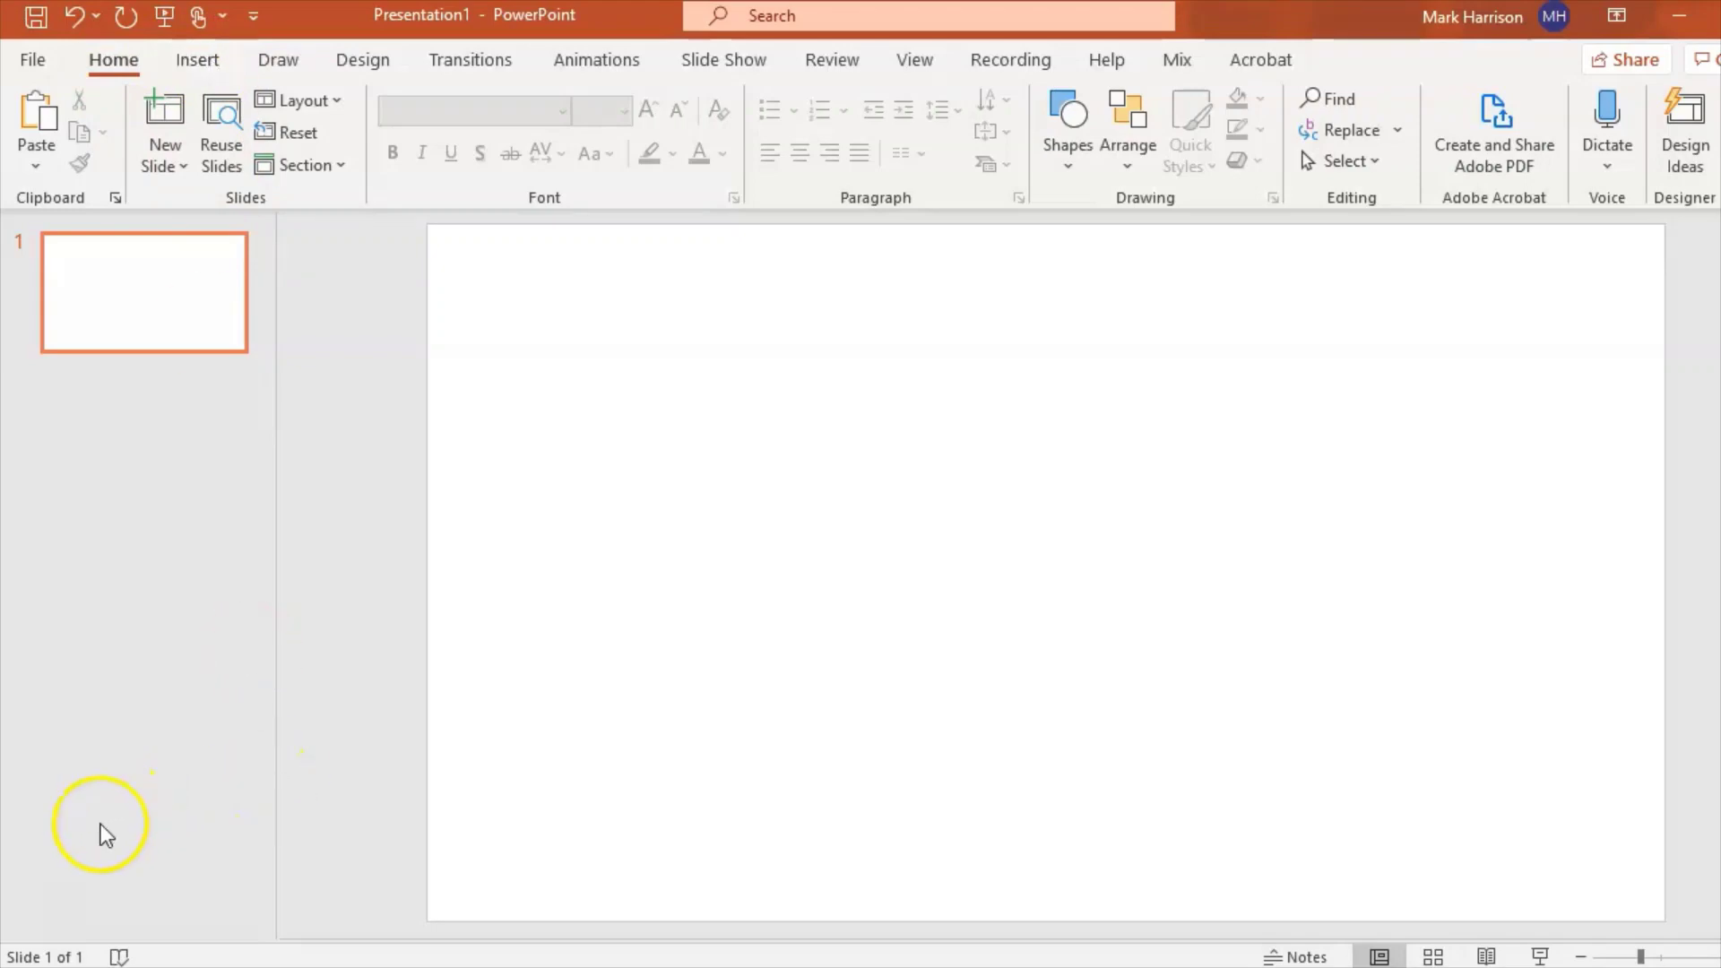
{"action": "key", "text": "ctrl+v"}
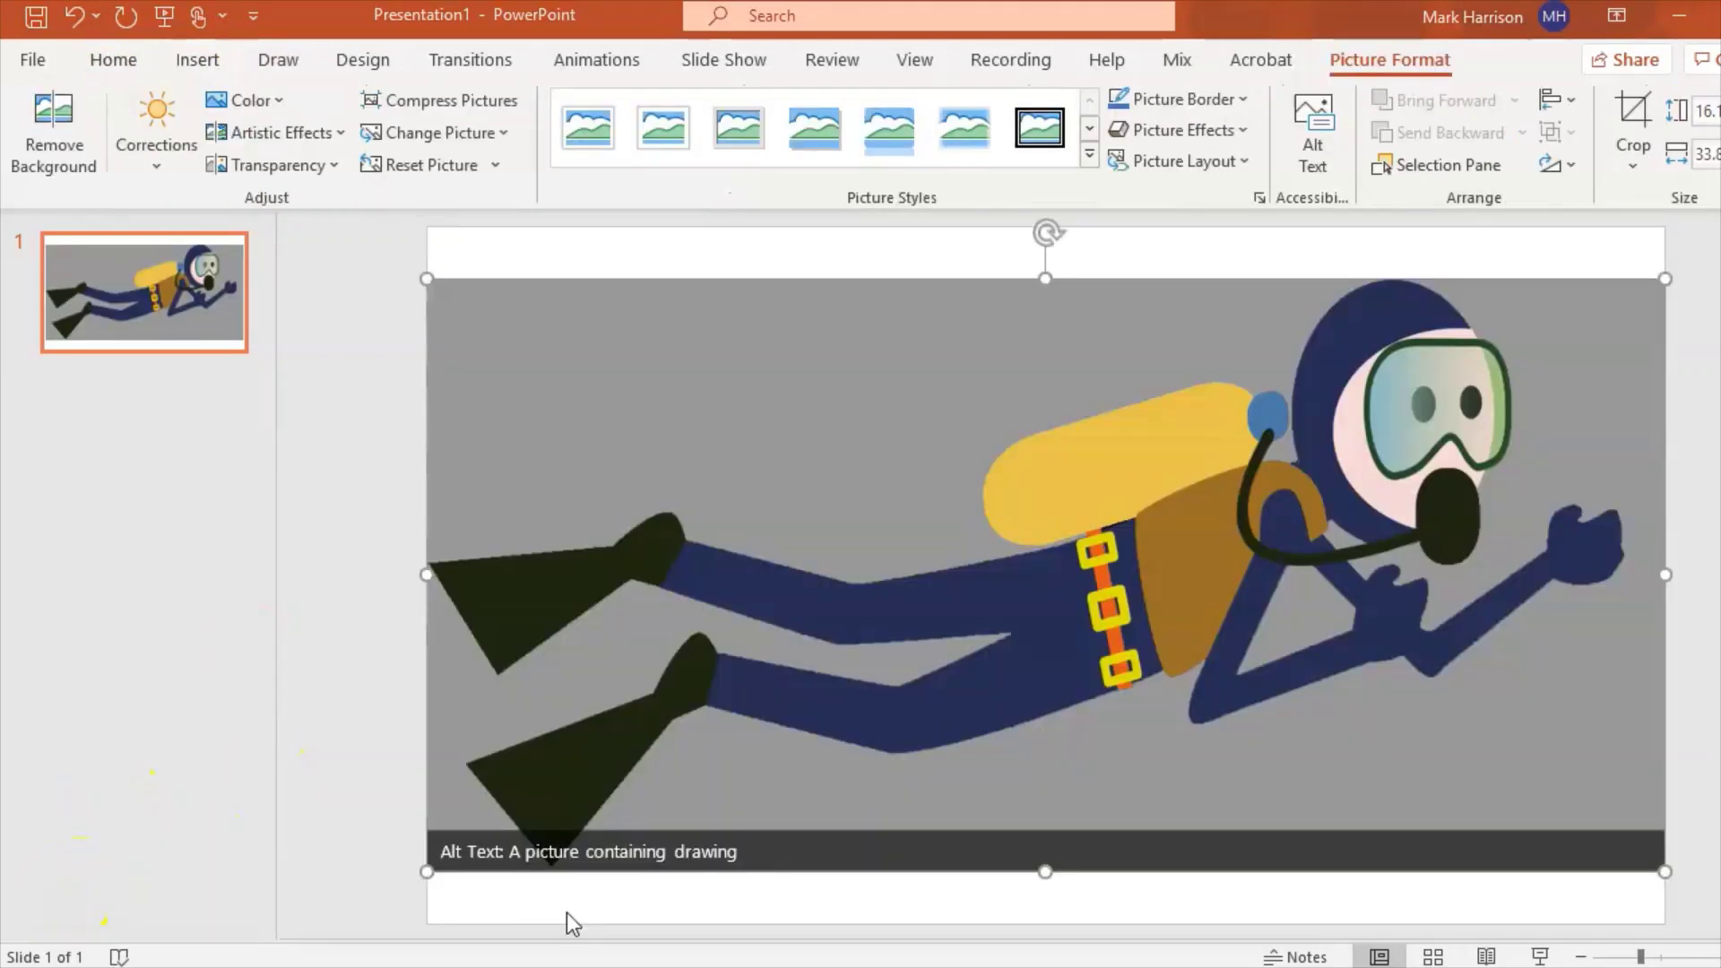
{"action": "left_click", "coordinate": [567, 912]}
{"action": "left_click", "coordinate": [493, 902]}
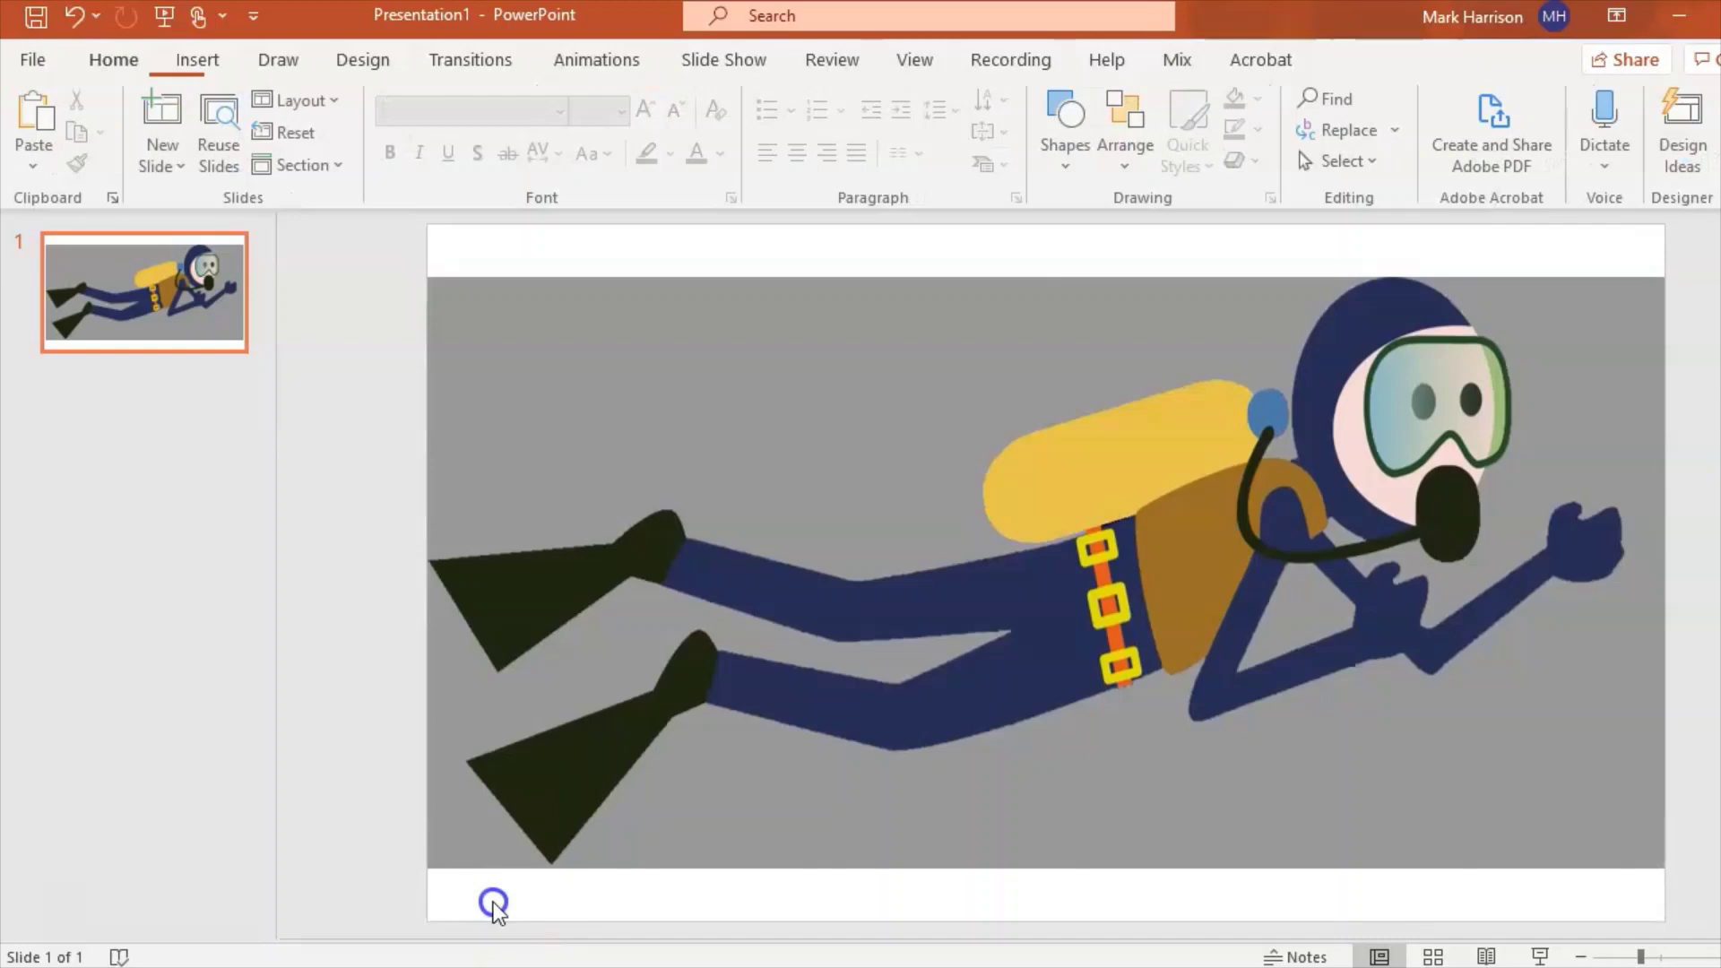
{"action": "left_click", "coordinate": [569, 434]}
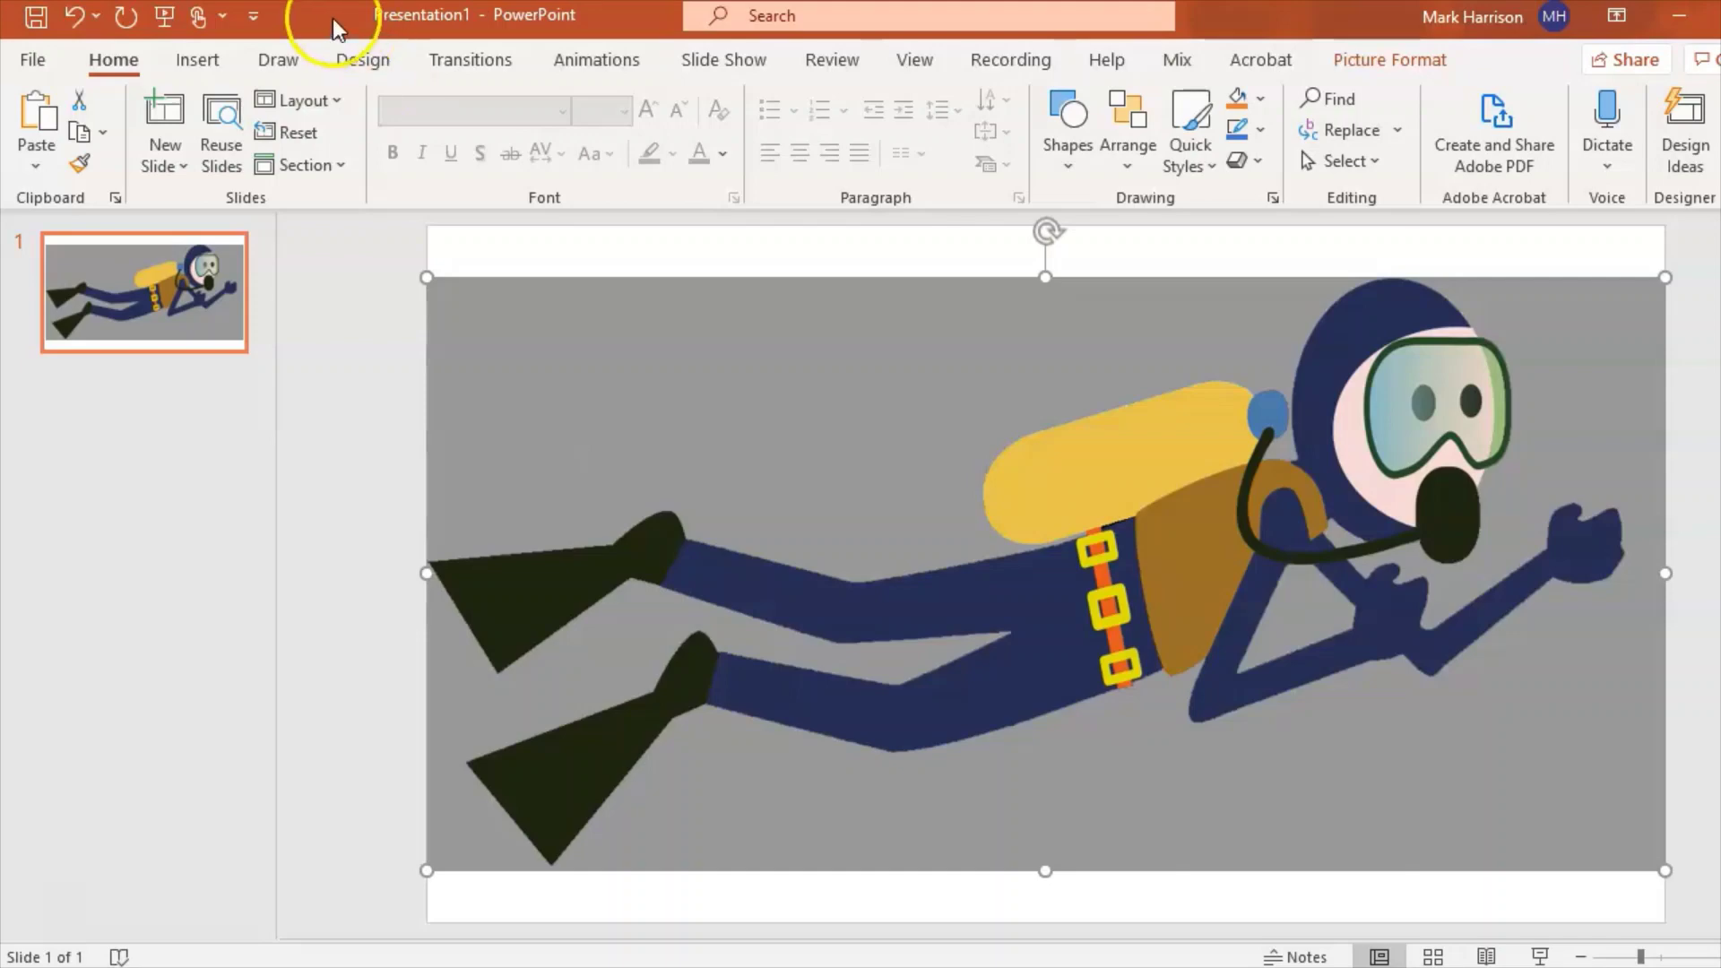
Step: Start background removal on the diver picture and mark the fins, helmet and glove to keep
{"action": "left_click", "coordinate": [1415, 56]}
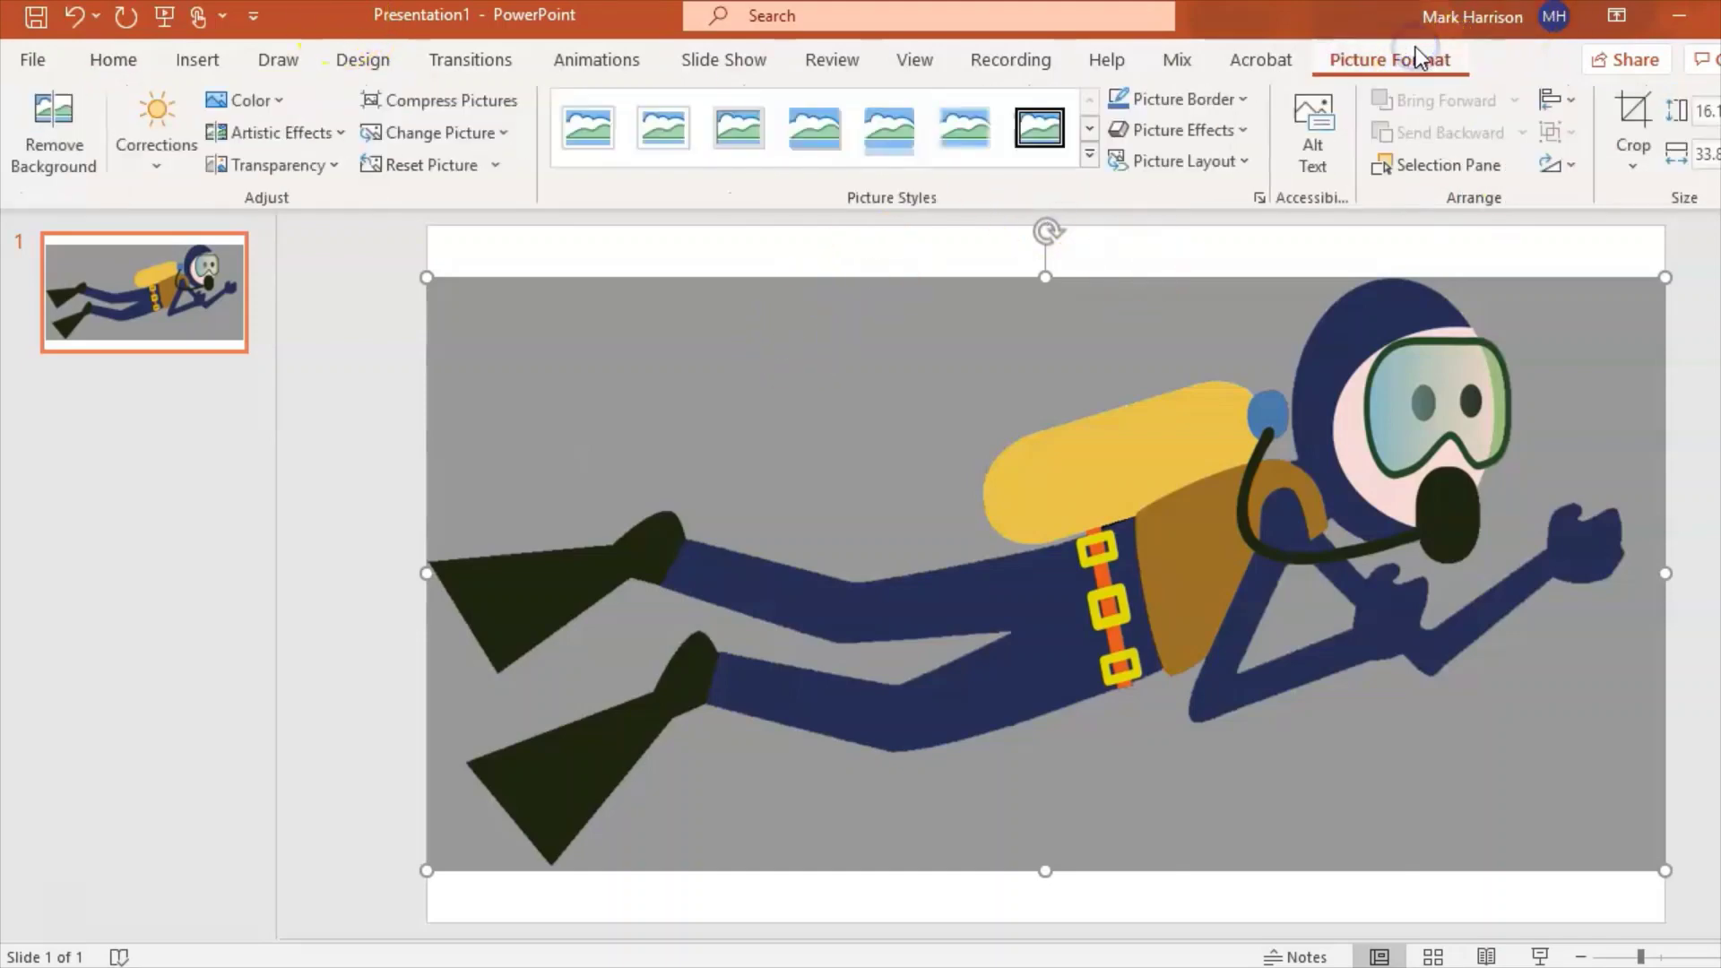
{"action": "left_click", "coordinate": [34, 154]}
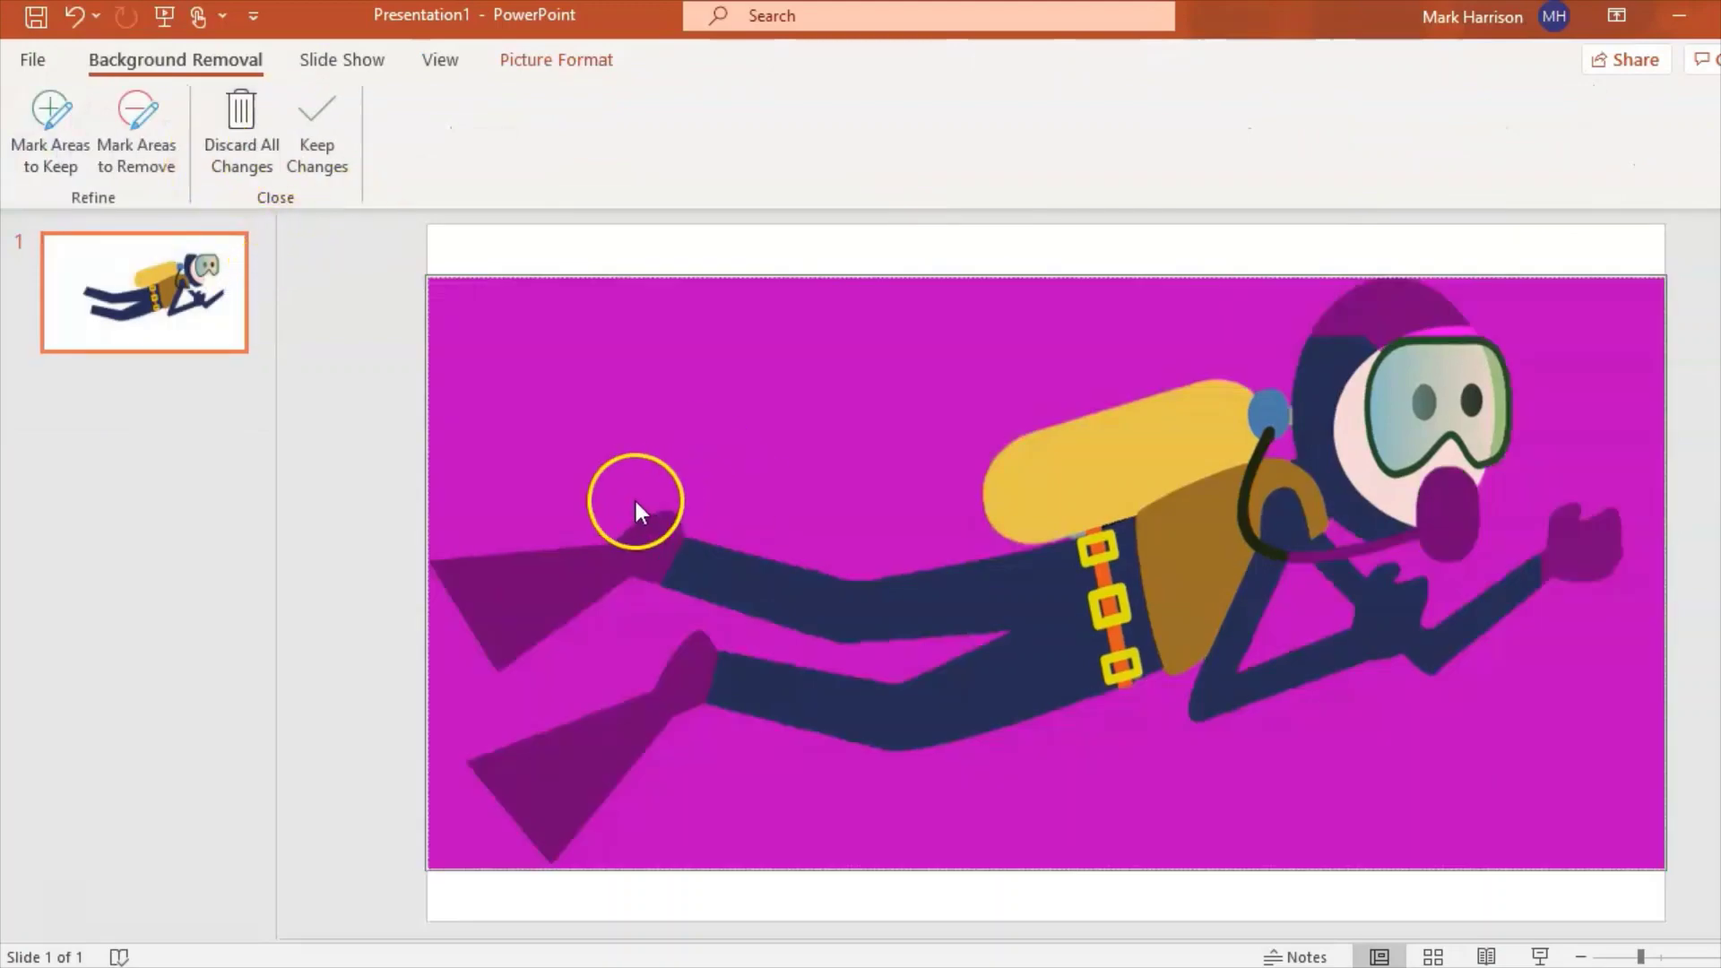
{"action": "left_click", "coordinate": [42, 155]}
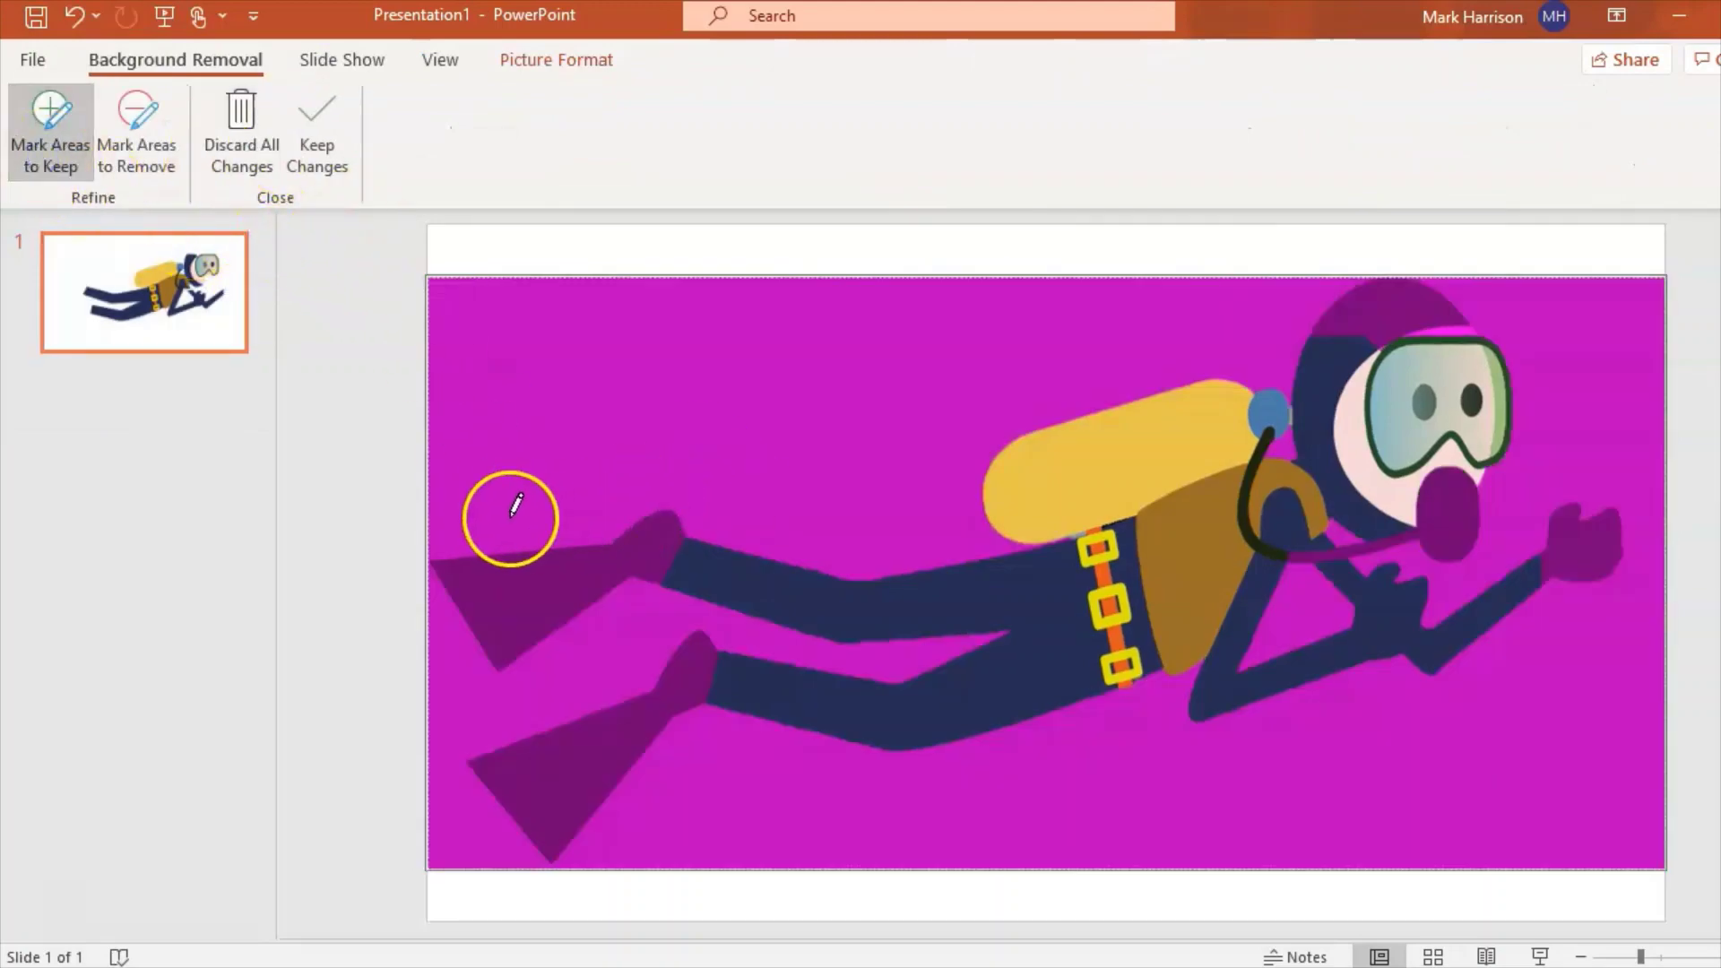
{"action": "left_click", "coordinate": [519, 563]}
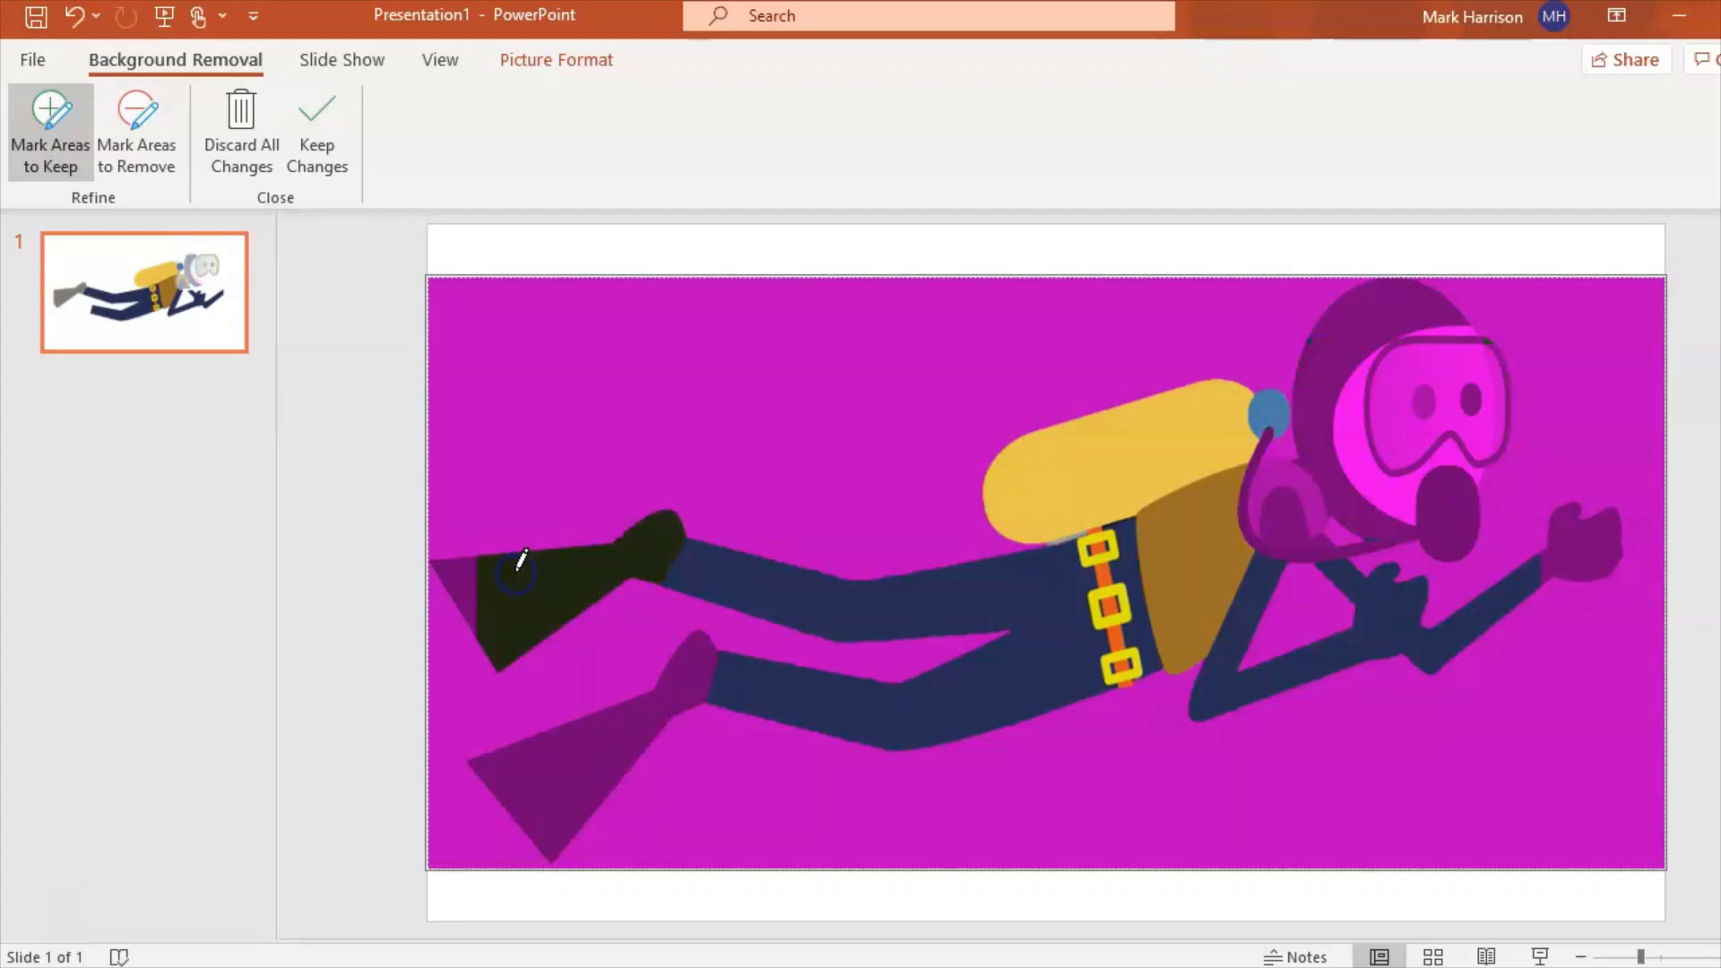
{"action": "left_click_drag", "start_coordinate": [499, 577], "coordinate": [467, 576]}
{"action": "left_click", "coordinate": [556, 817]}
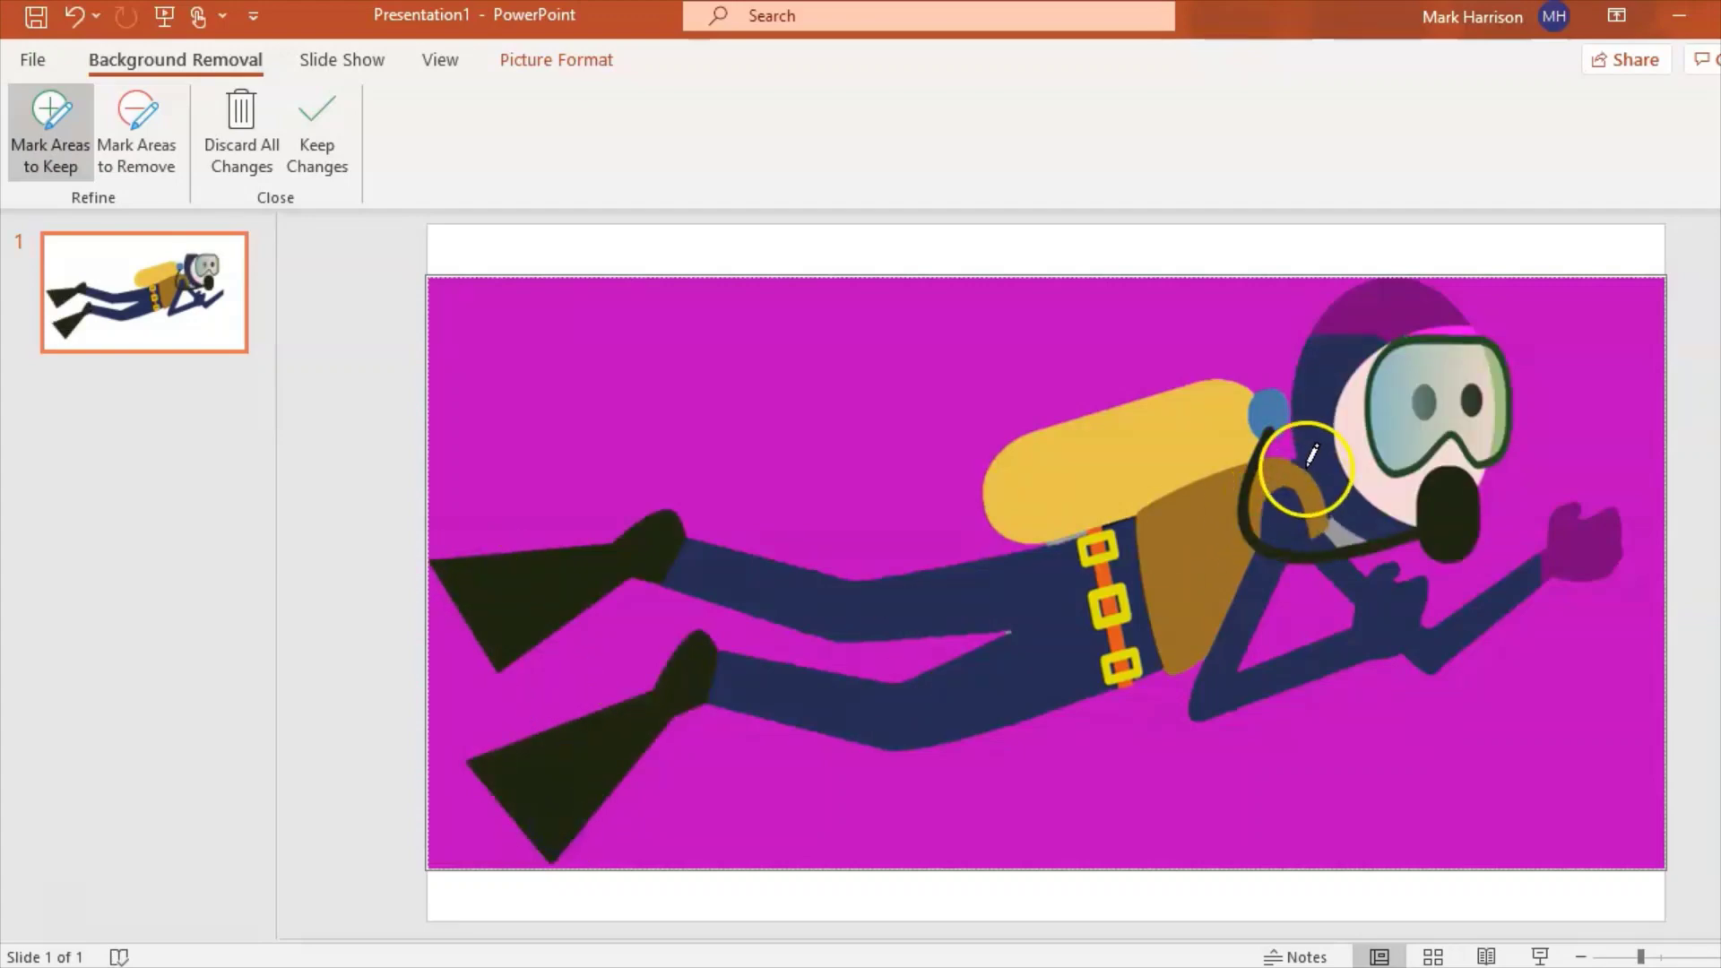
{"action": "left_click_drag", "start_coordinate": [1306, 481], "coordinate": [1353, 308]}
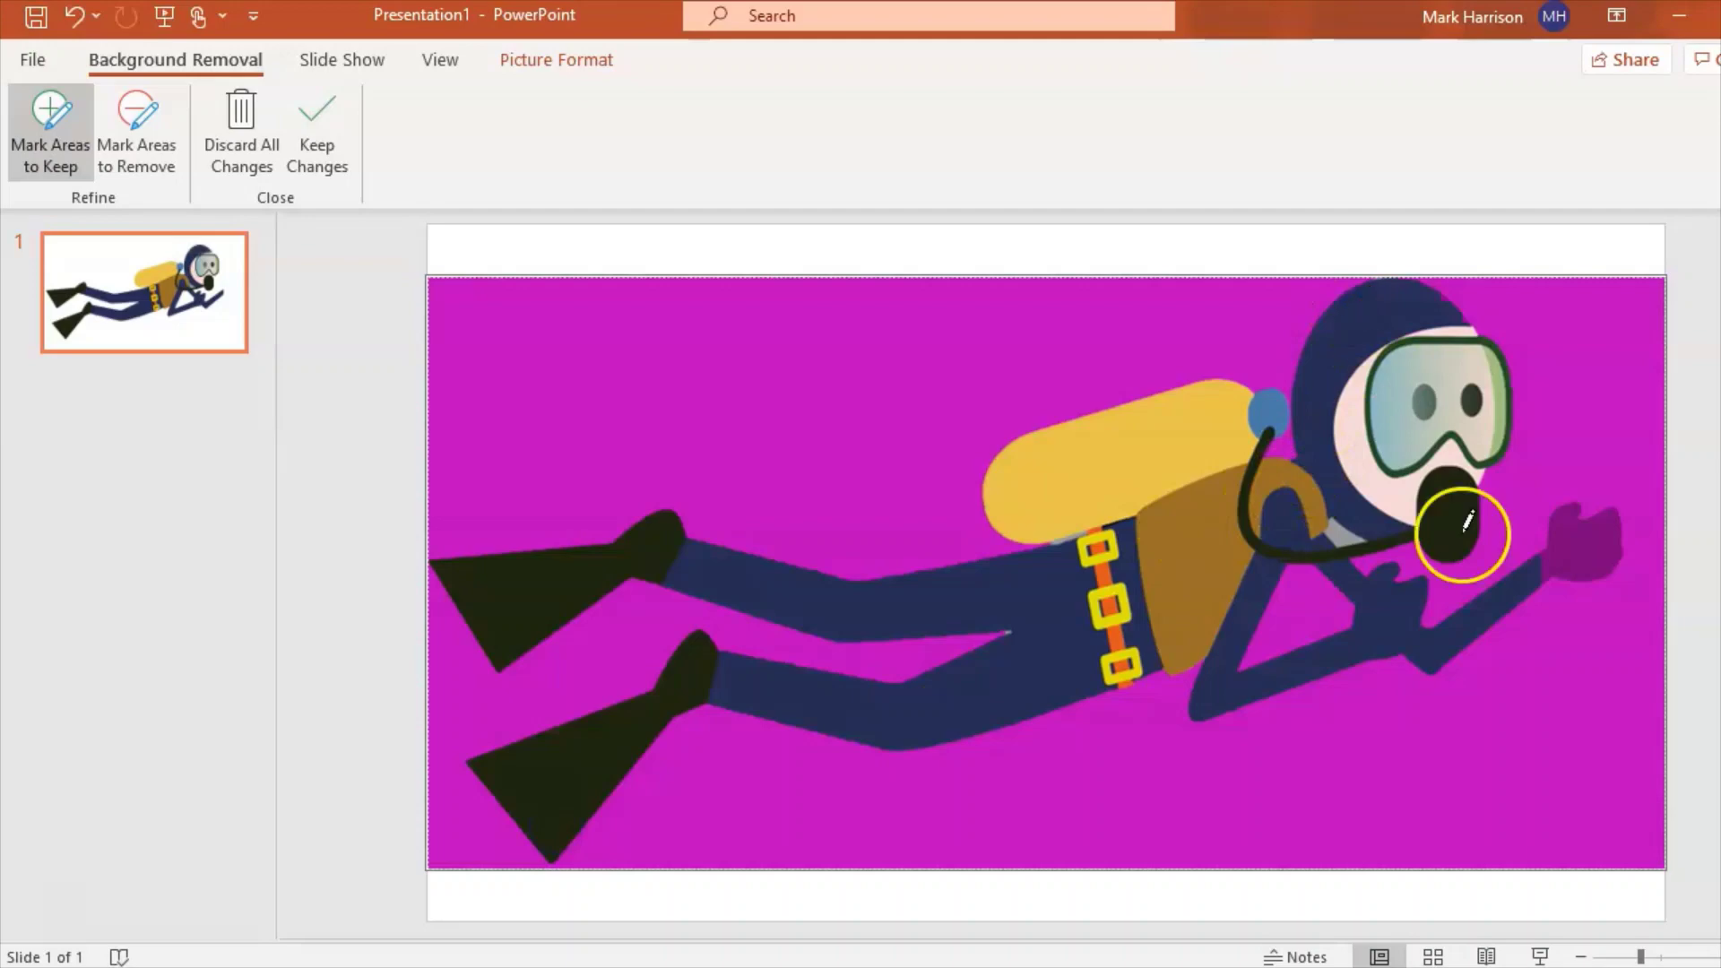
{"action": "mouse_move", "coordinate": [1590, 538]}
{"action": "left_mouse_down"}
{"action": "mouse_move", "coordinate": [1557, 538]}
{"action": "mouse_move", "coordinate": [1586, 533]}
{"action": "left_mouse_up"}
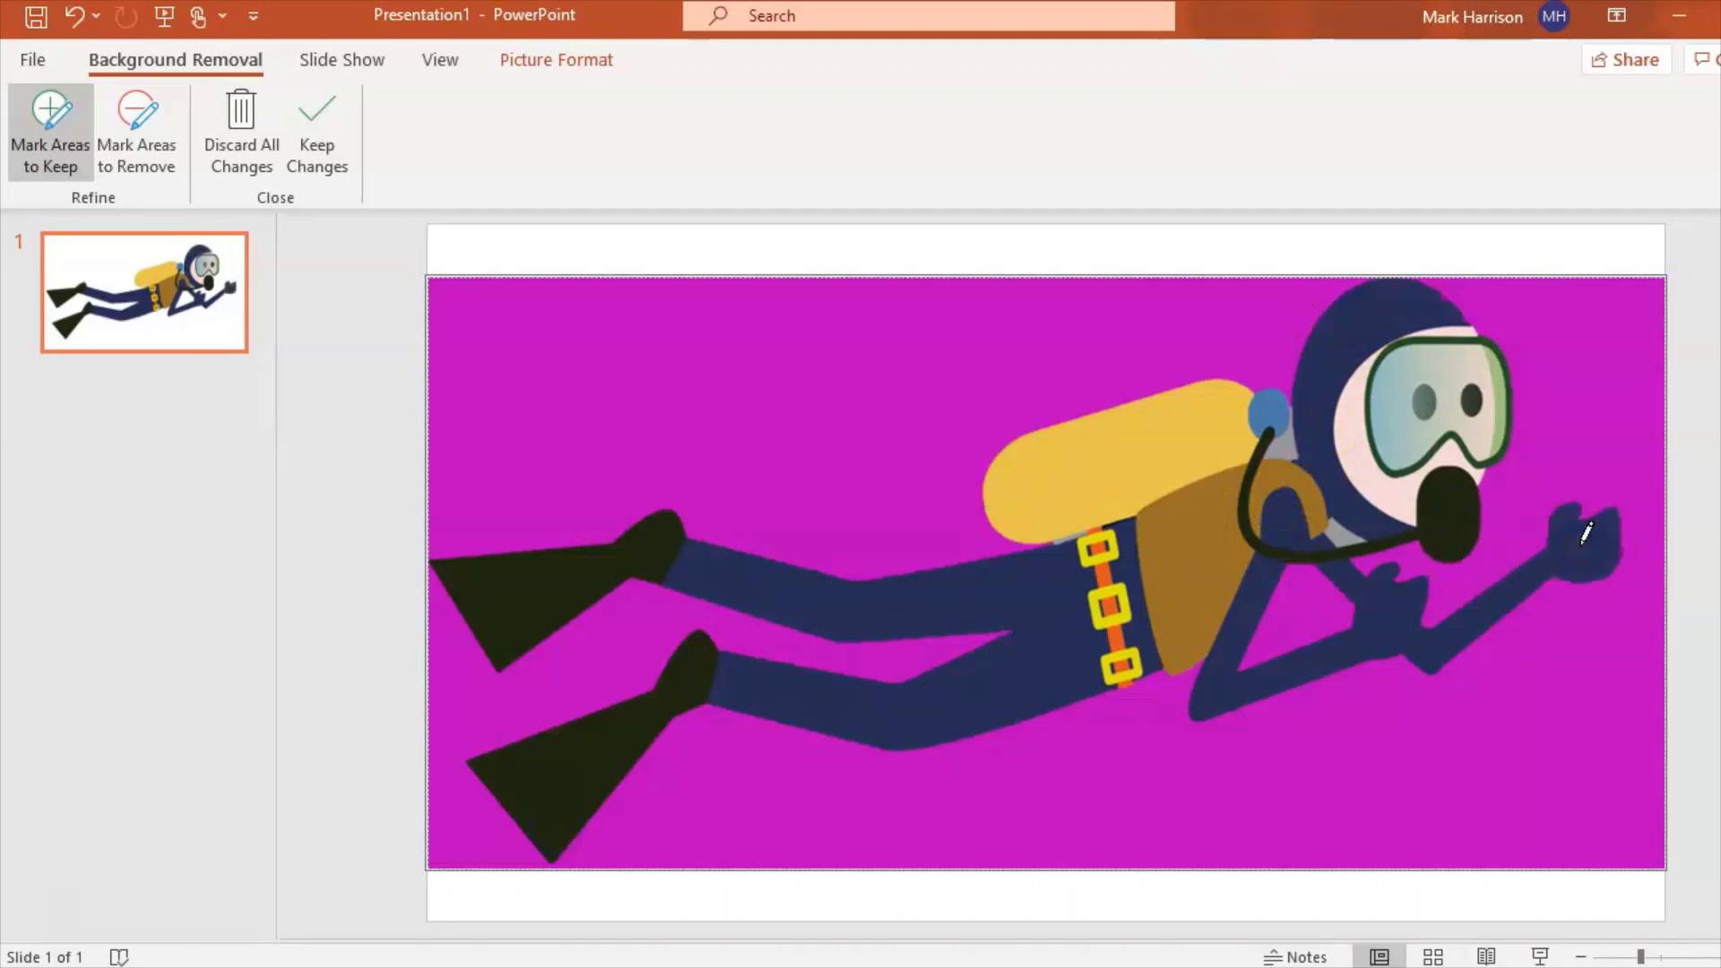
Step: Mark the areas by the regulator, neck and under the tank for removal, then keep changes
{"action": "left_click", "coordinate": [143, 147]}
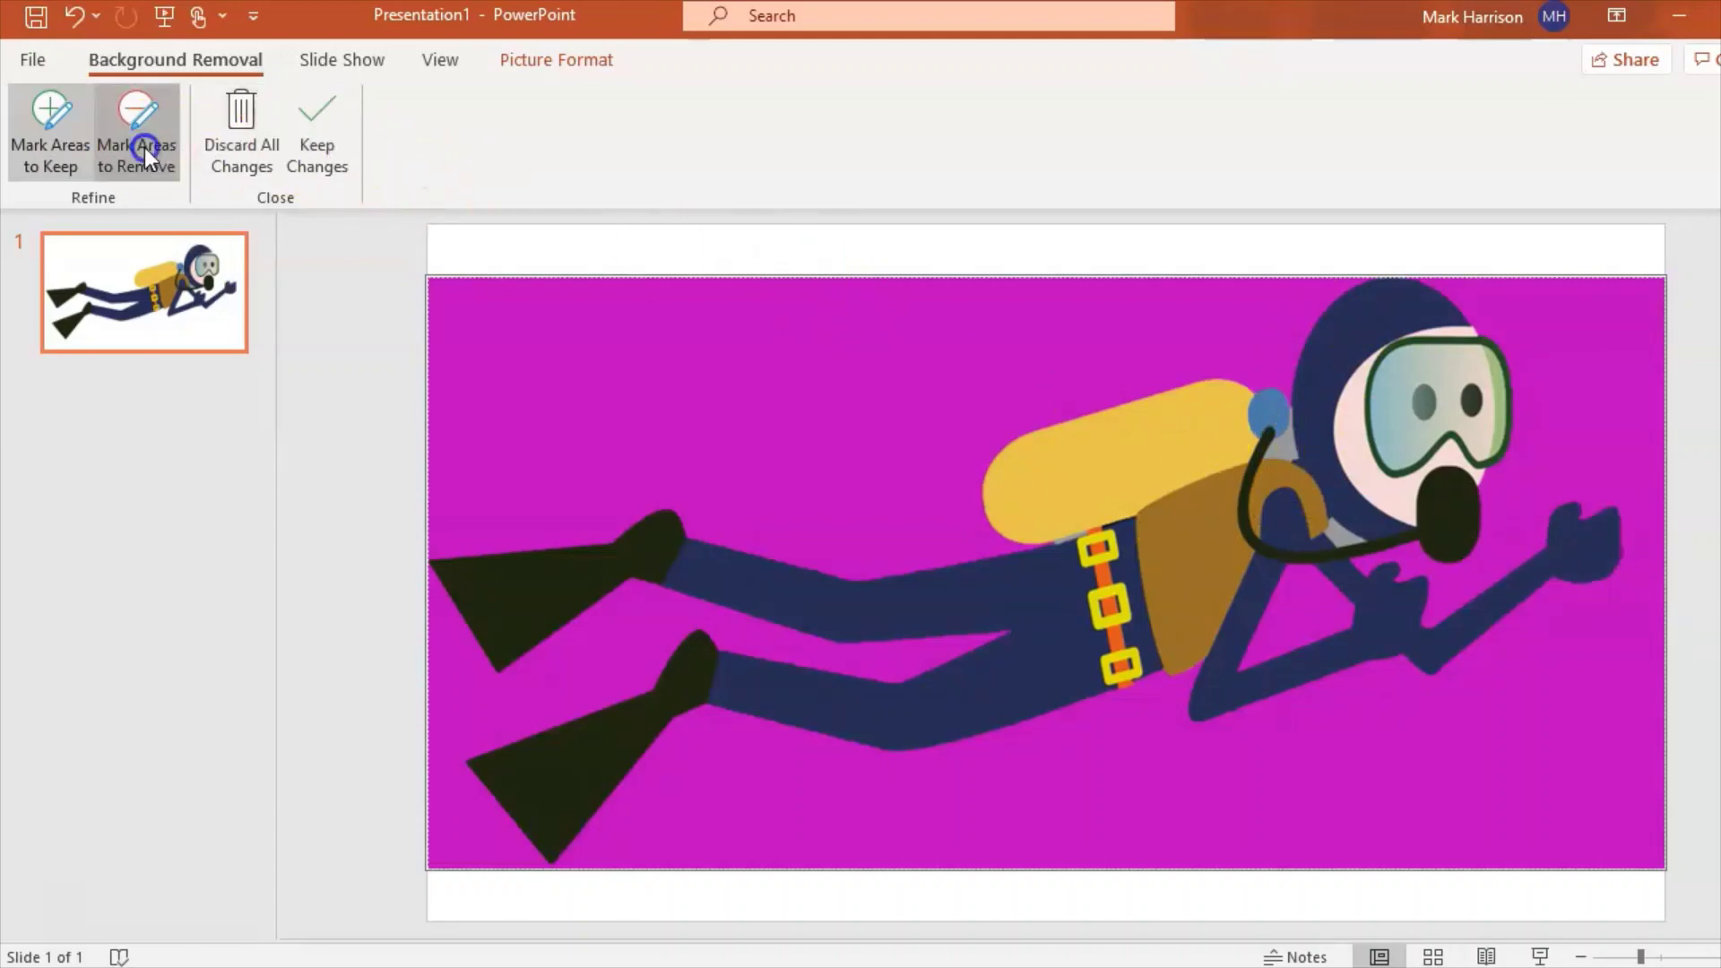
{"action": "left_click", "coordinate": [1288, 437]}
{"action": "left_click_drag", "start_coordinate": [1291, 415], "coordinate": [1299, 401]}
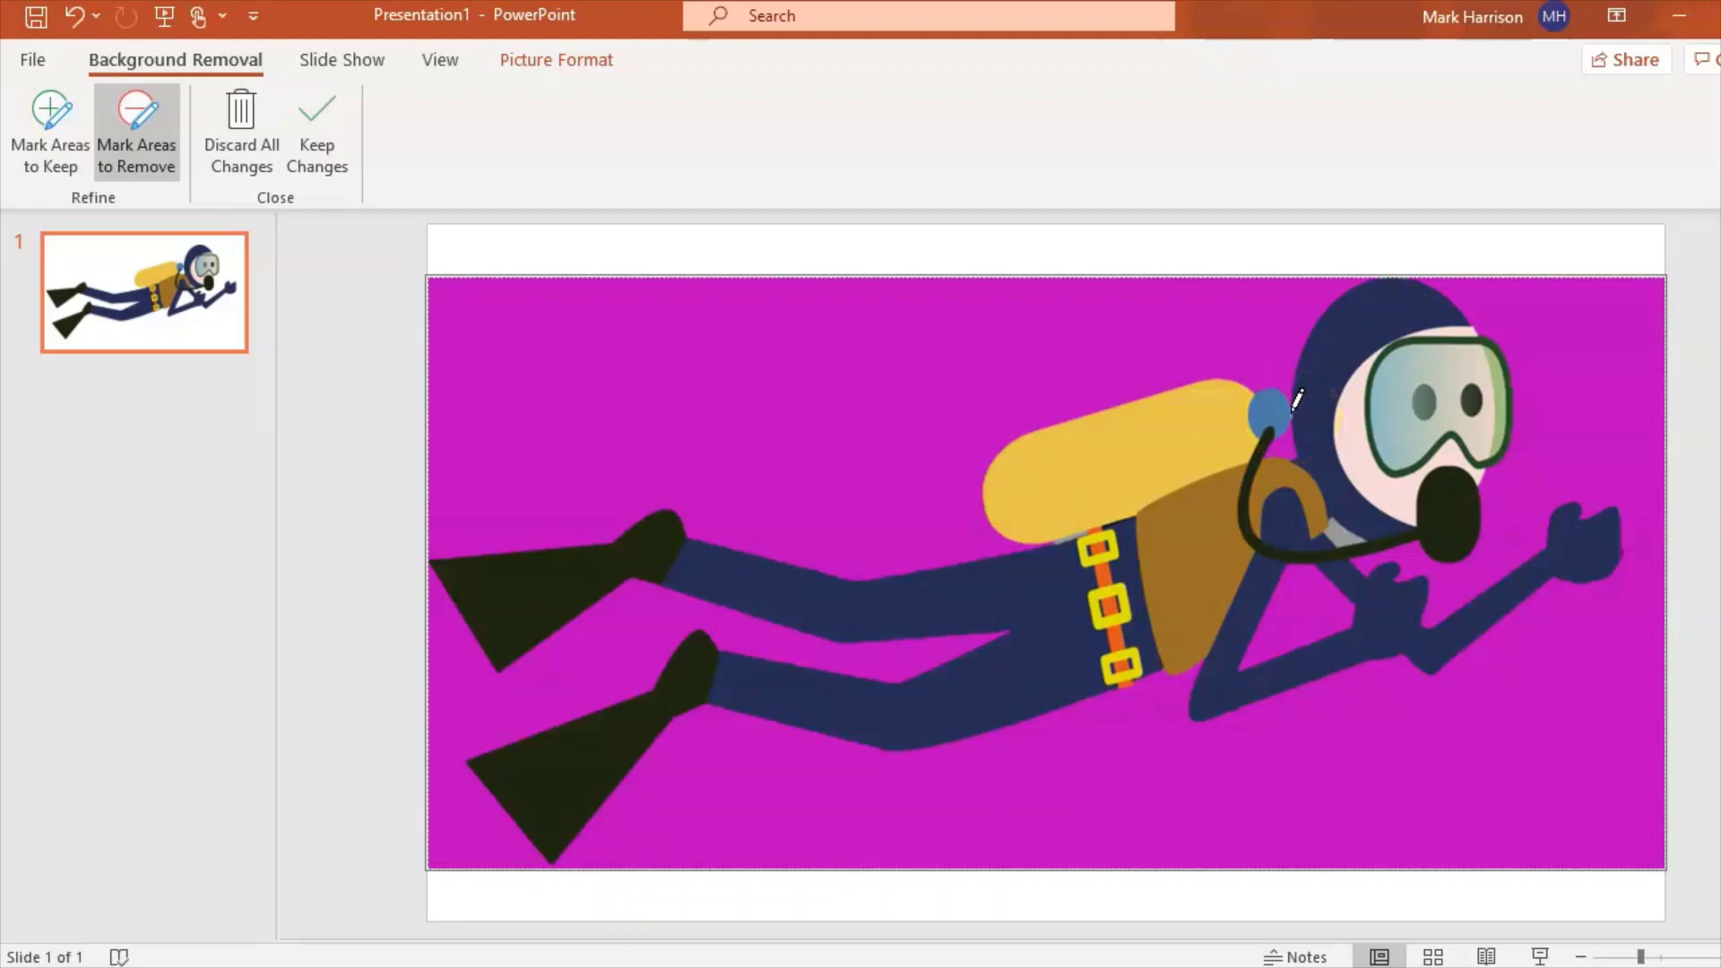
{"action": "left_click_drag", "start_coordinate": [1335, 527], "coordinate": [1347, 530]}
{"action": "mouse_move", "coordinate": [1165, 504]}
{"action": "left_mouse_down"}
{"action": "mouse_move", "coordinate": [1095, 511]}
{"action": "mouse_move", "coordinate": [1068, 533]}
{"action": "left_mouse_up"}
{"action": "left_click", "coordinate": [330, 152]}
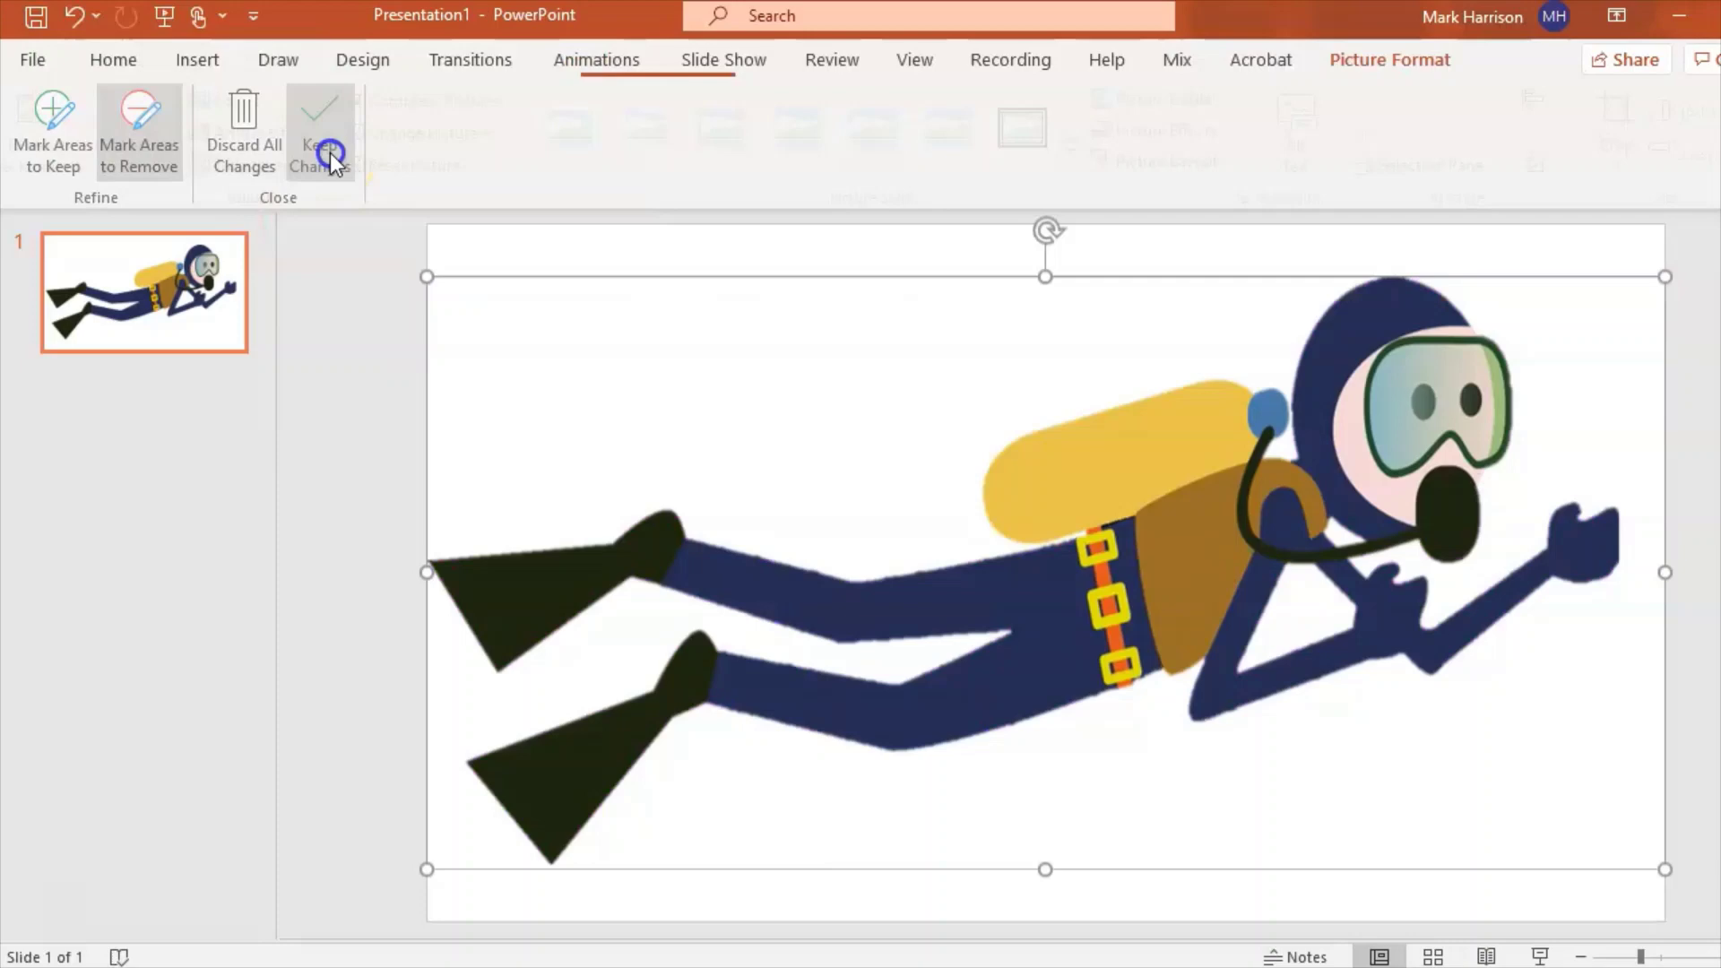
Step: Insert WordArt in the first style reading 'CS Scuba'
{"action": "left_click", "coordinate": [485, 262]}
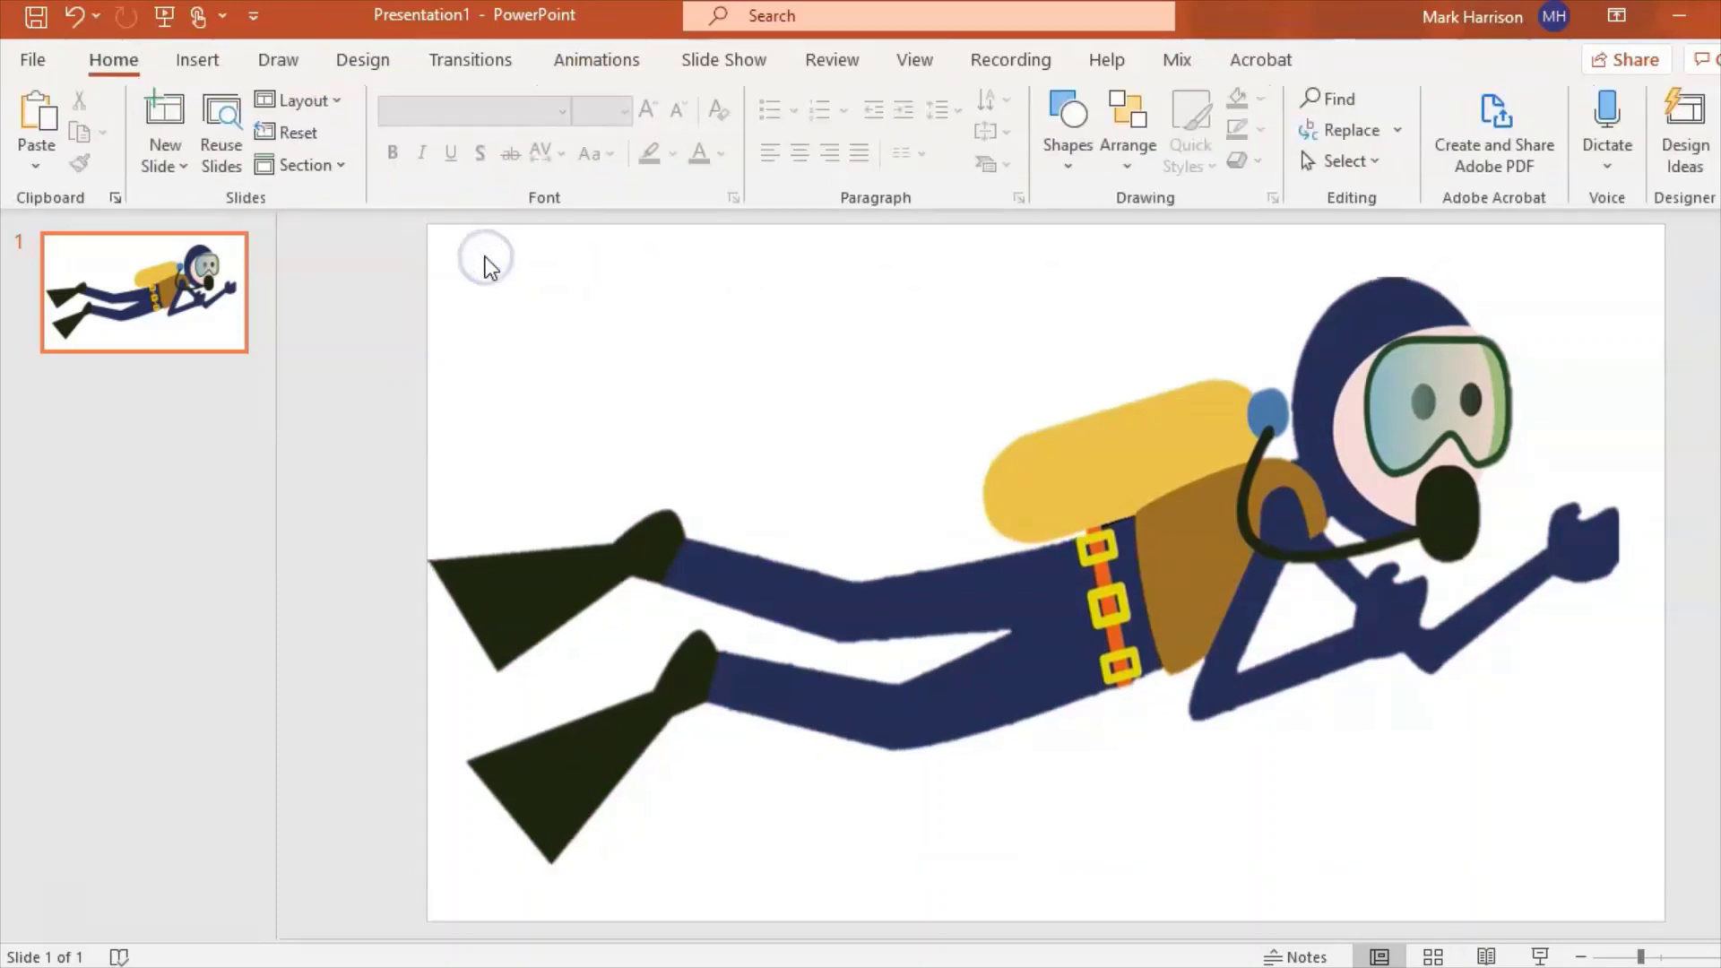
{"action": "left_click", "coordinate": [199, 62]}
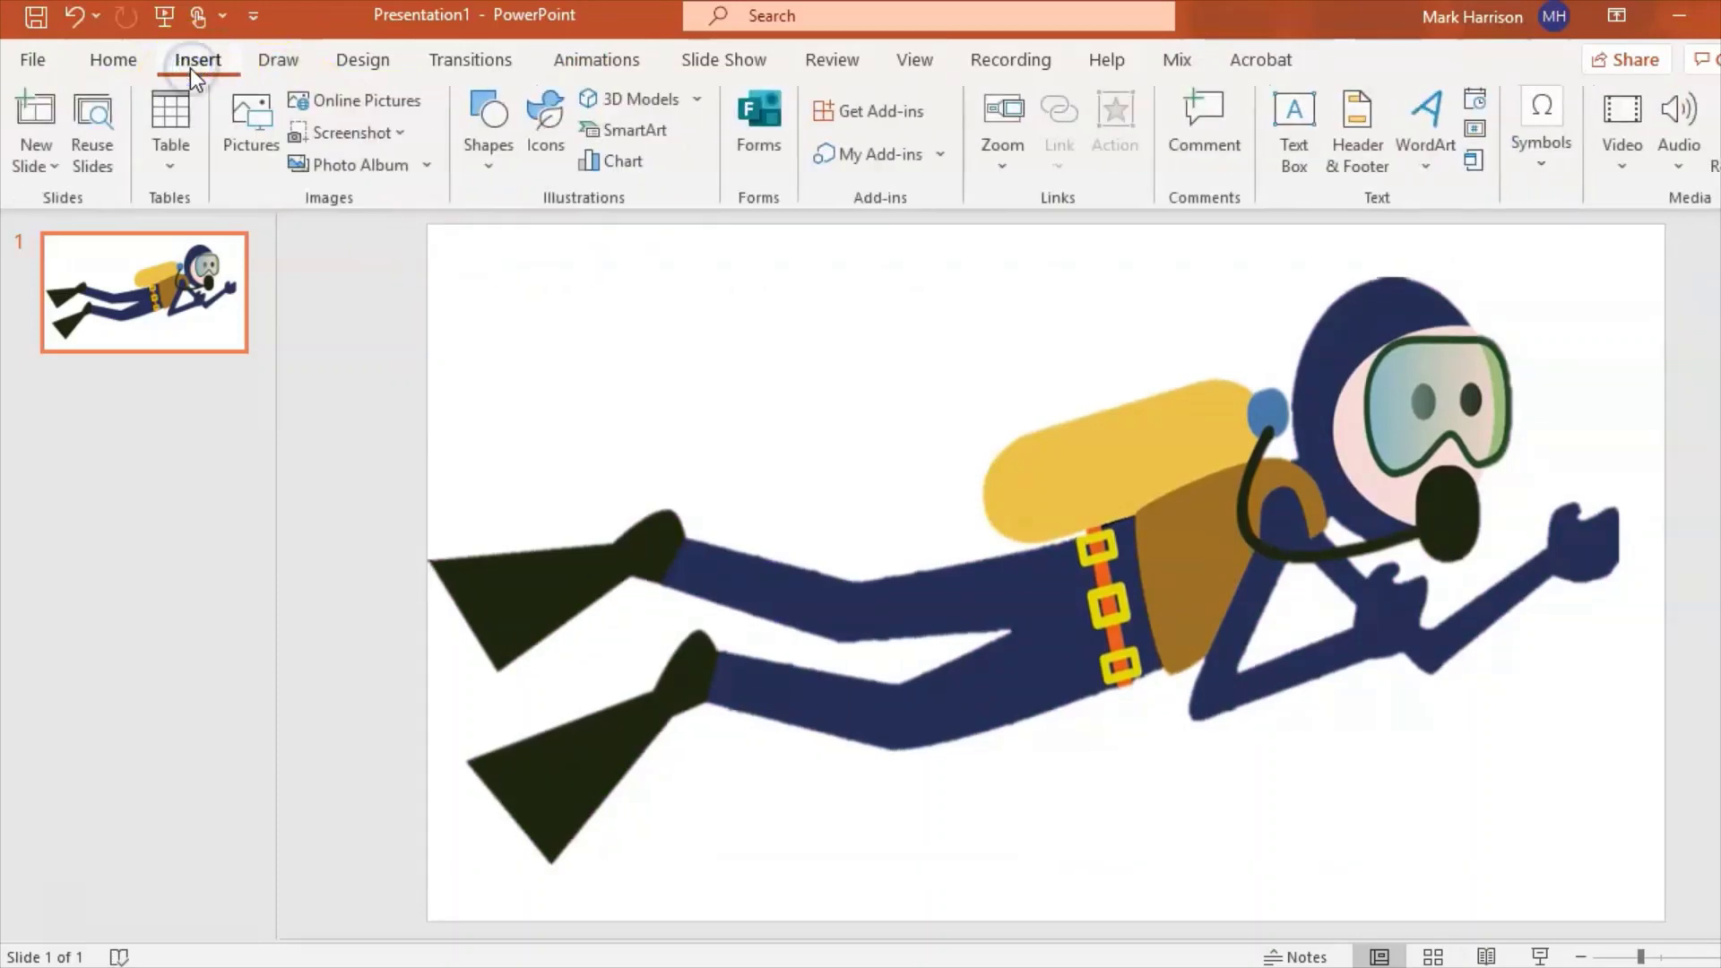
{"action": "left_click", "coordinate": [1369, 202]}
{"action": "left_click", "coordinate": [1423, 149]}
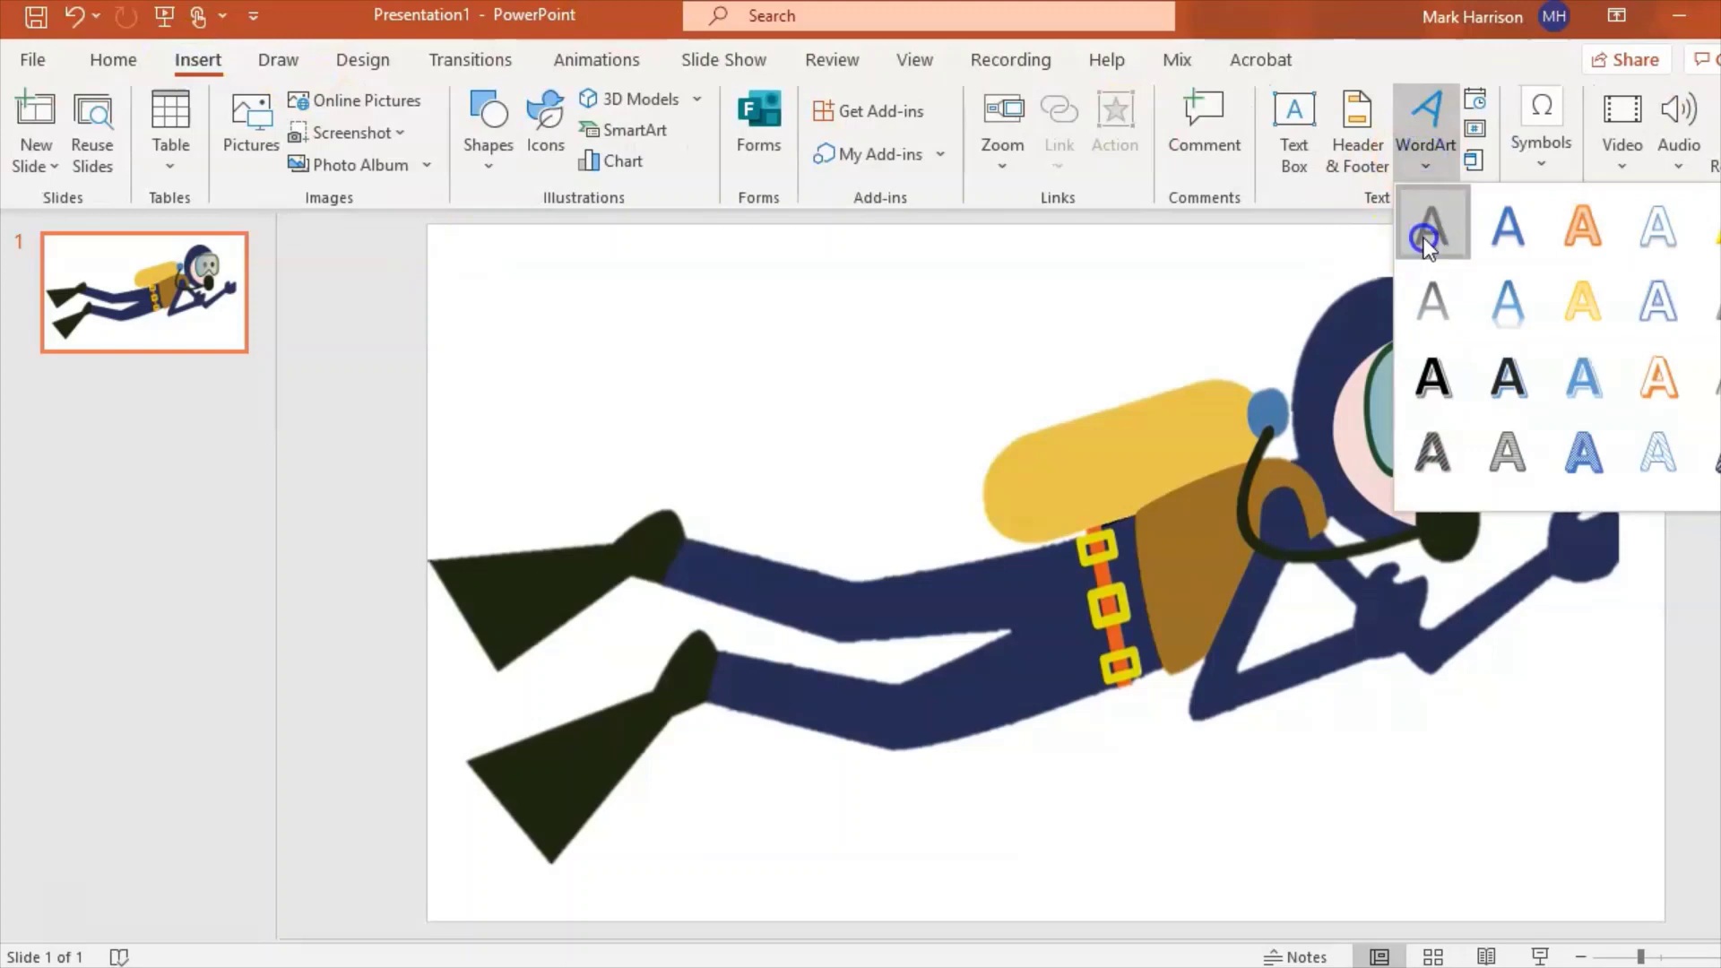
{"action": "left_click", "coordinate": [1431, 226]}
{"action": "type", "text": "CS"}
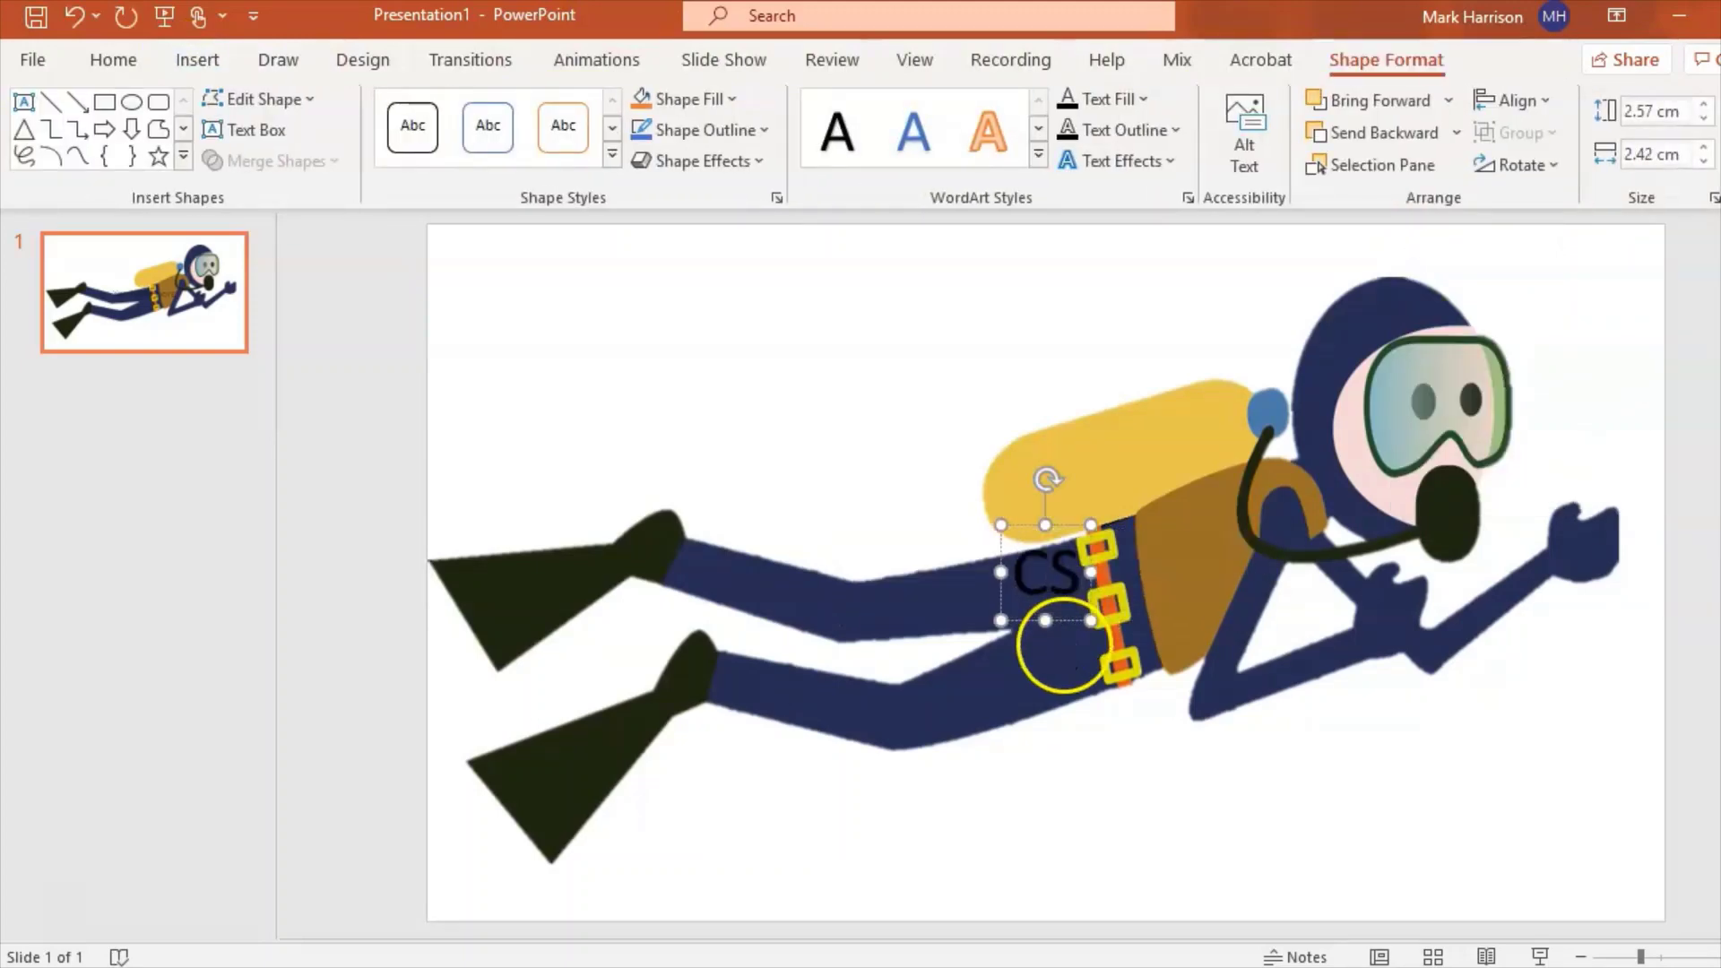
{"action": "type", "text": " Scuba"}
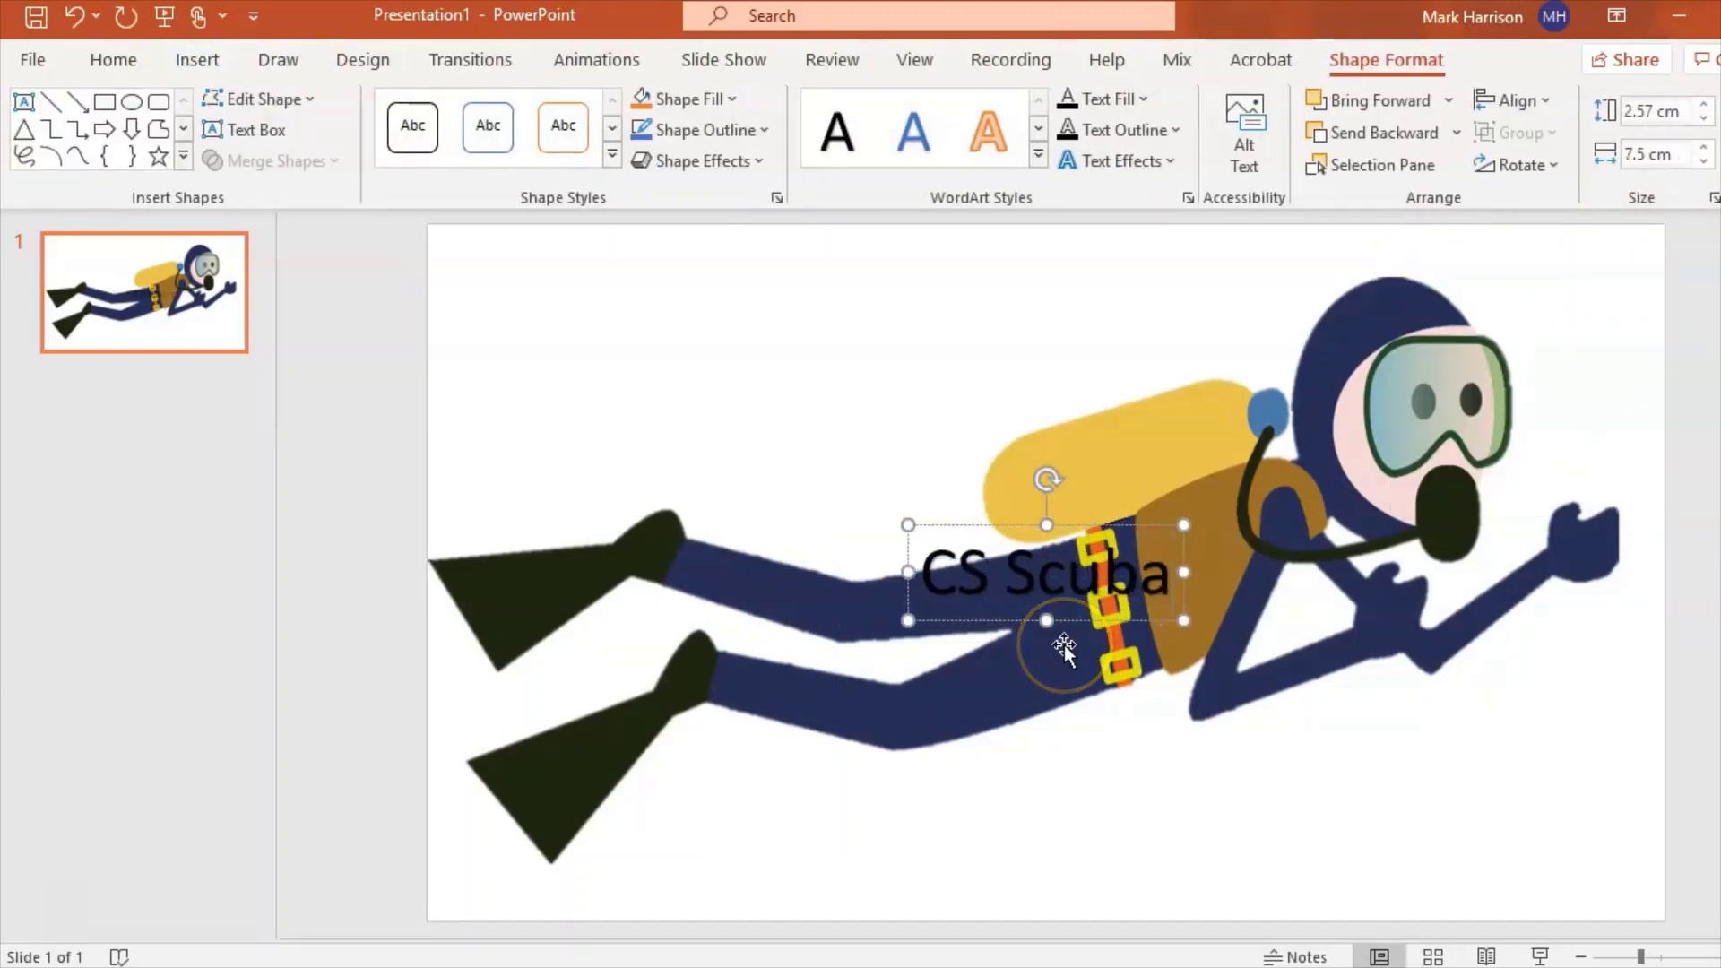
Step: Make 'CS Scuba' bold, italic and 120 pt, and move it to the slide's lower right
{"action": "left_click_drag", "start_coordinate": [1165, 579], "coordinate": [834, 561]}
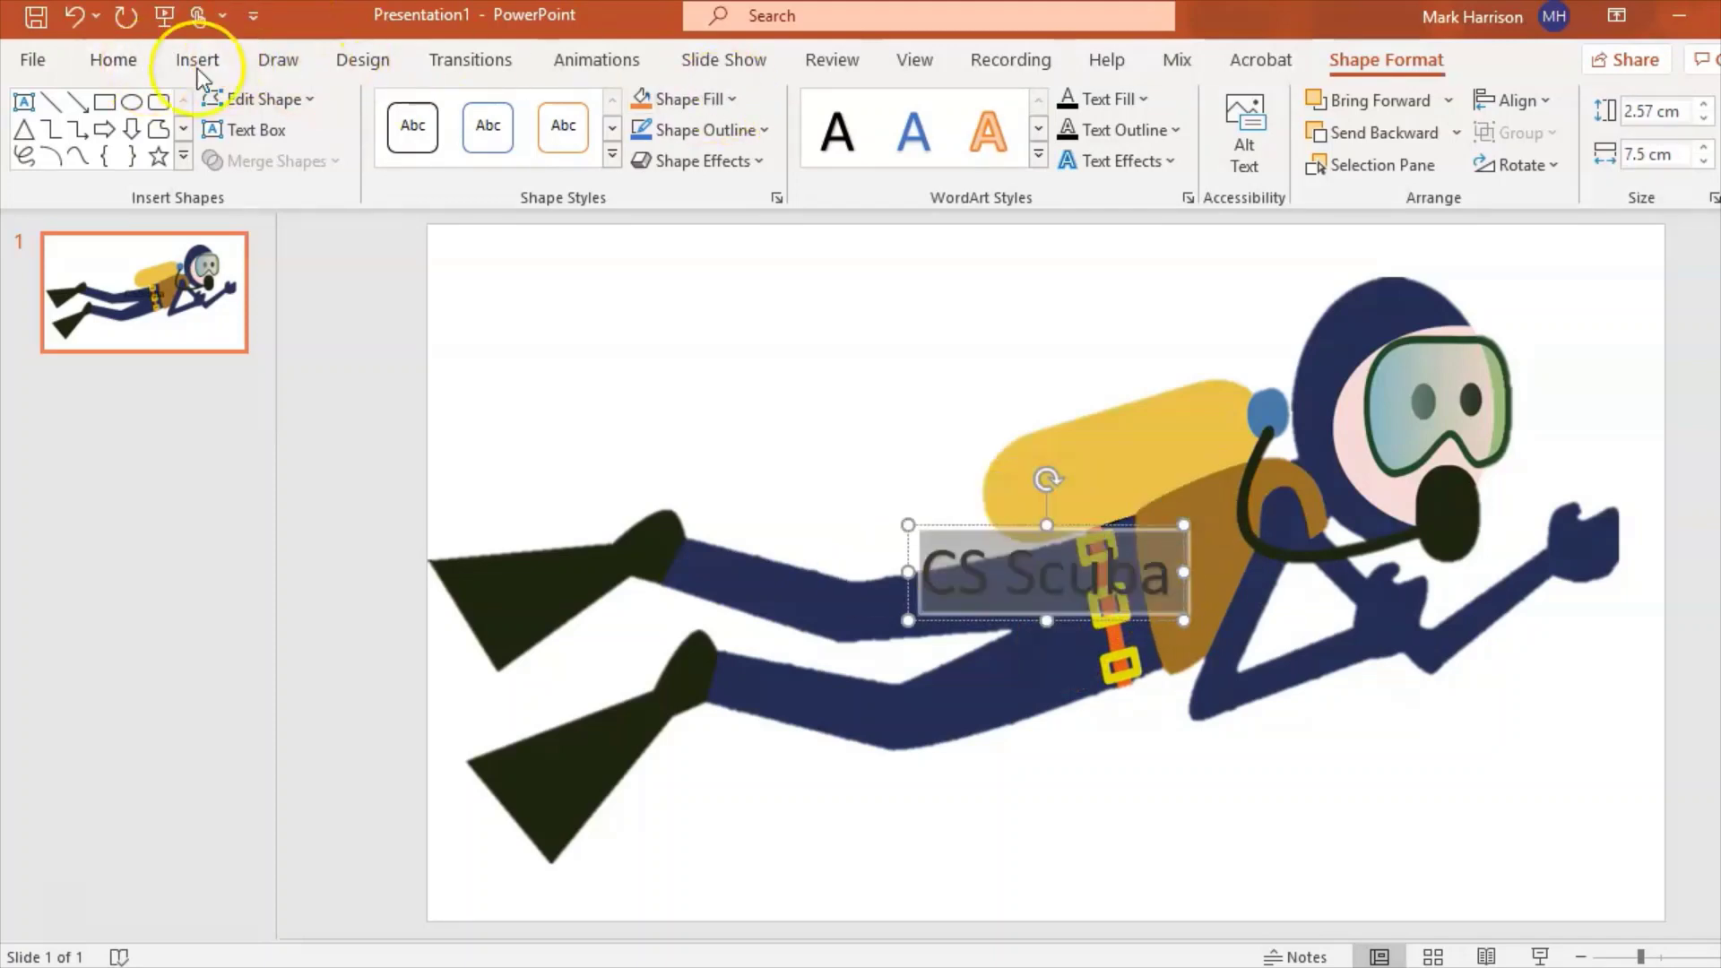
{"action": "left_click", "coordinate": [115, 60]}
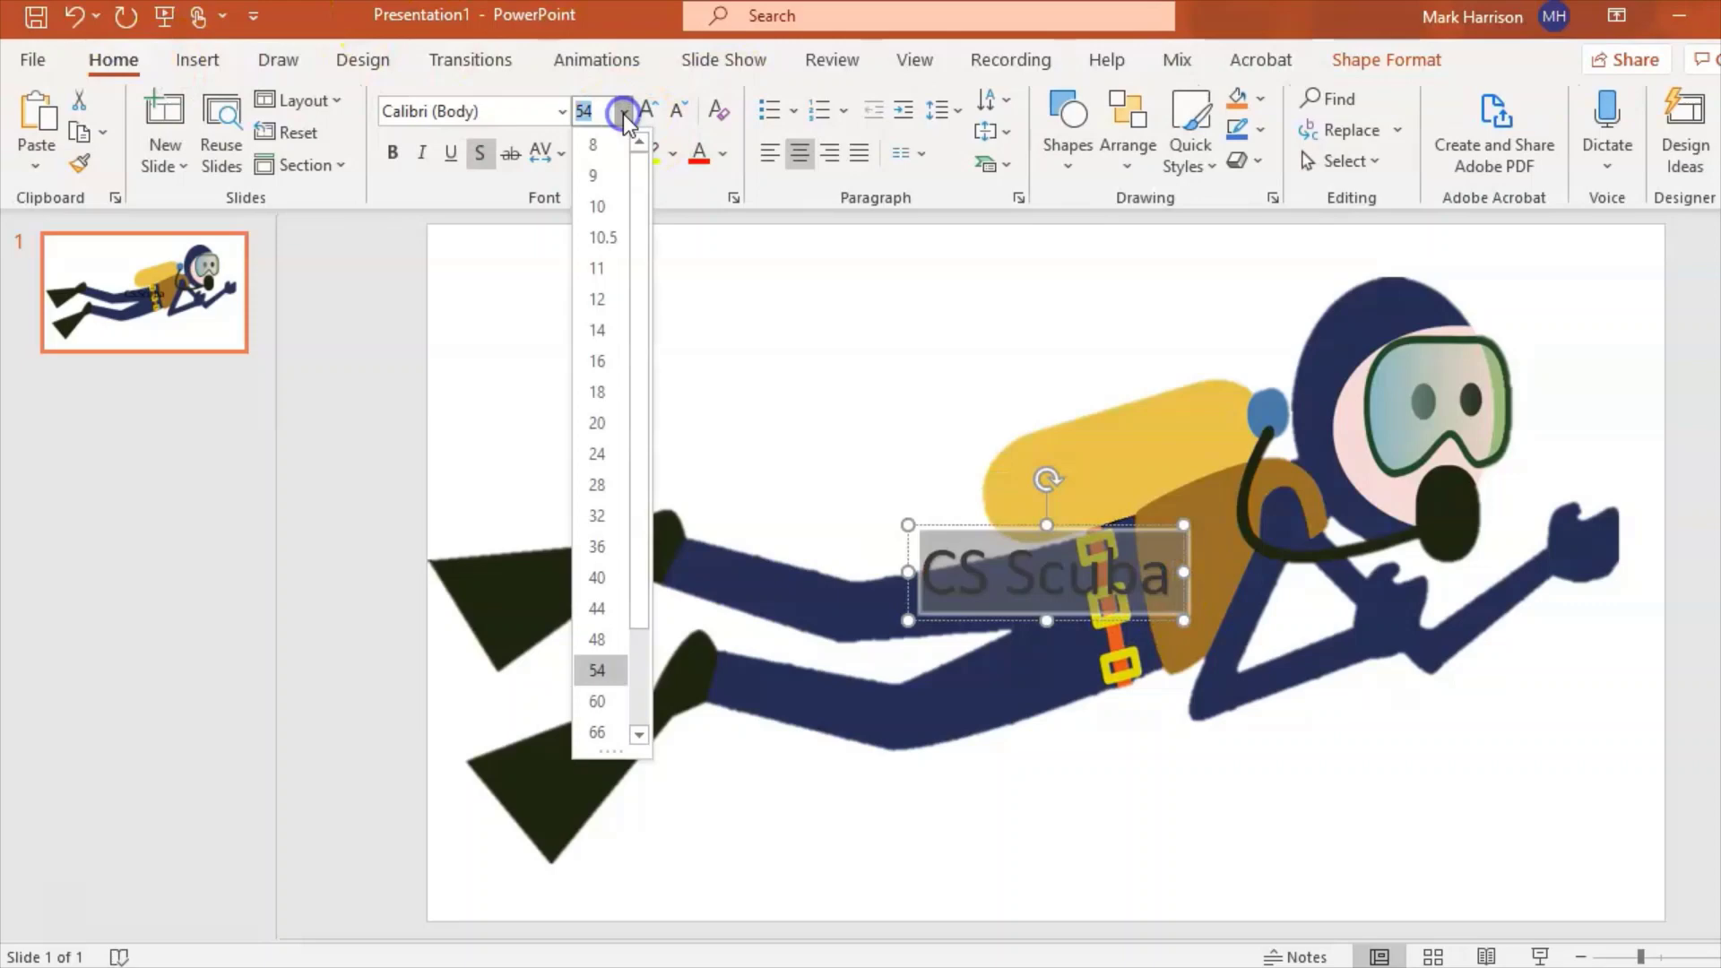
{"action": "left_click", "coordinate": [603, 731]}
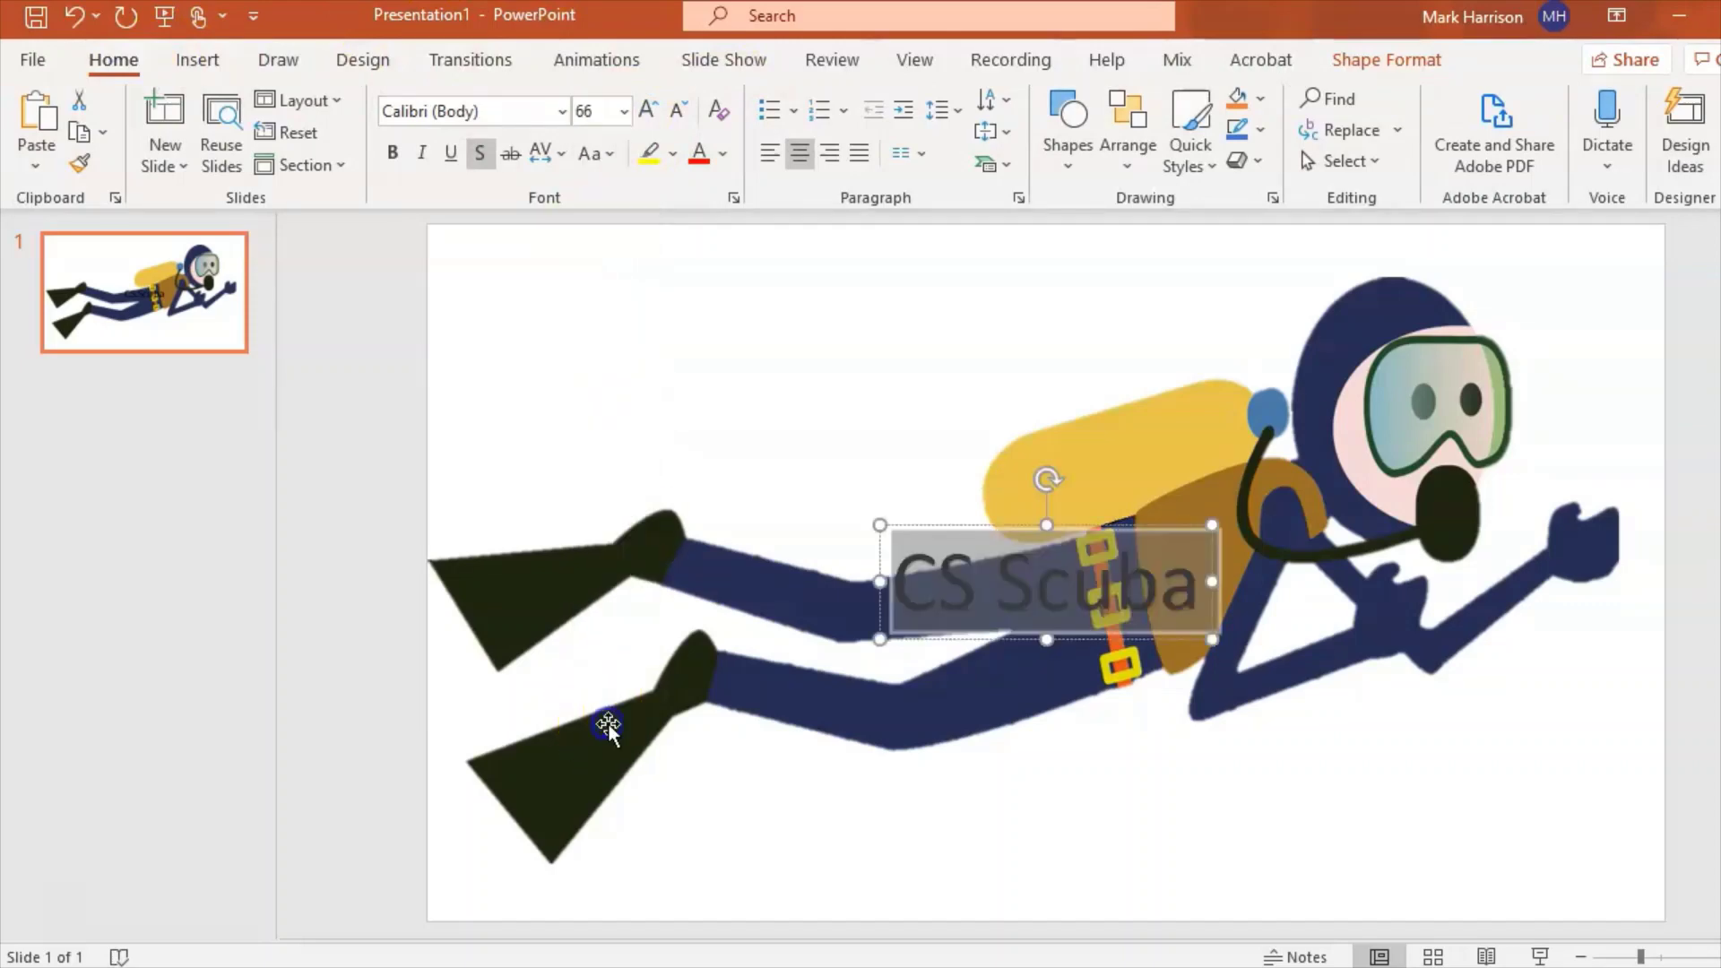
{"action": "left_click", "coordinate": [391, 152]}
{"action": "left_click", "coordinate": [422, 152]}
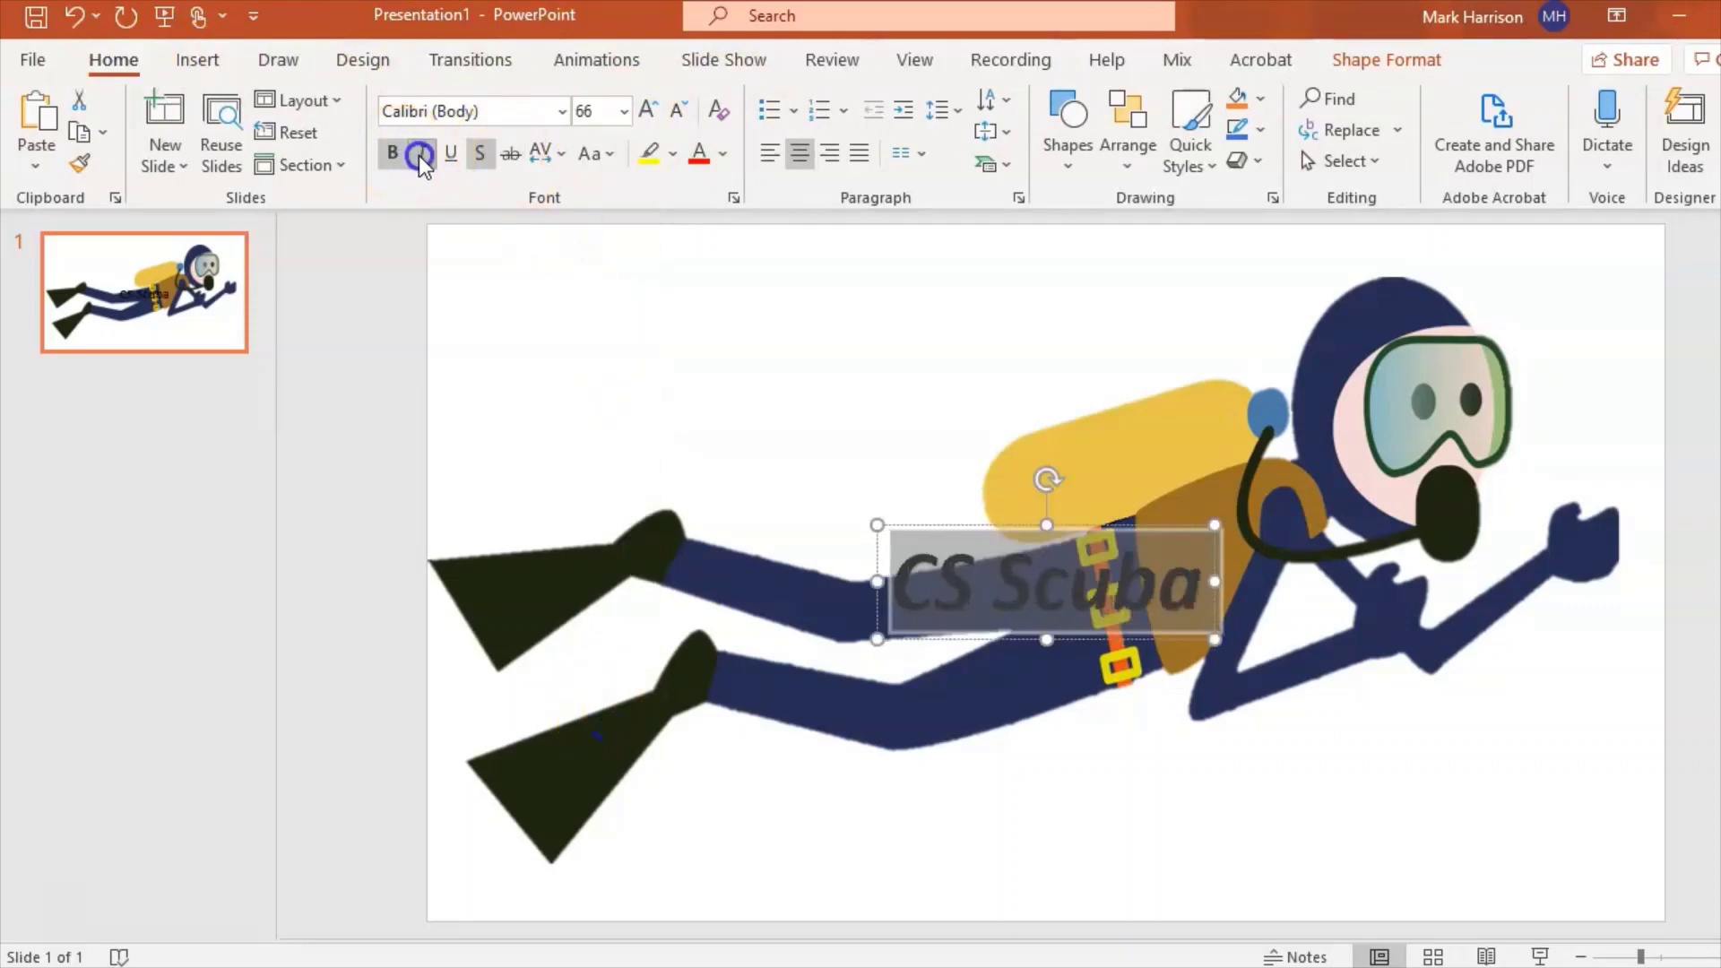
{"action": "left_click", "coordinate": [600, 111]}
{"action": "type", "text": "120"}
{"action": "key", "text": "Return"}
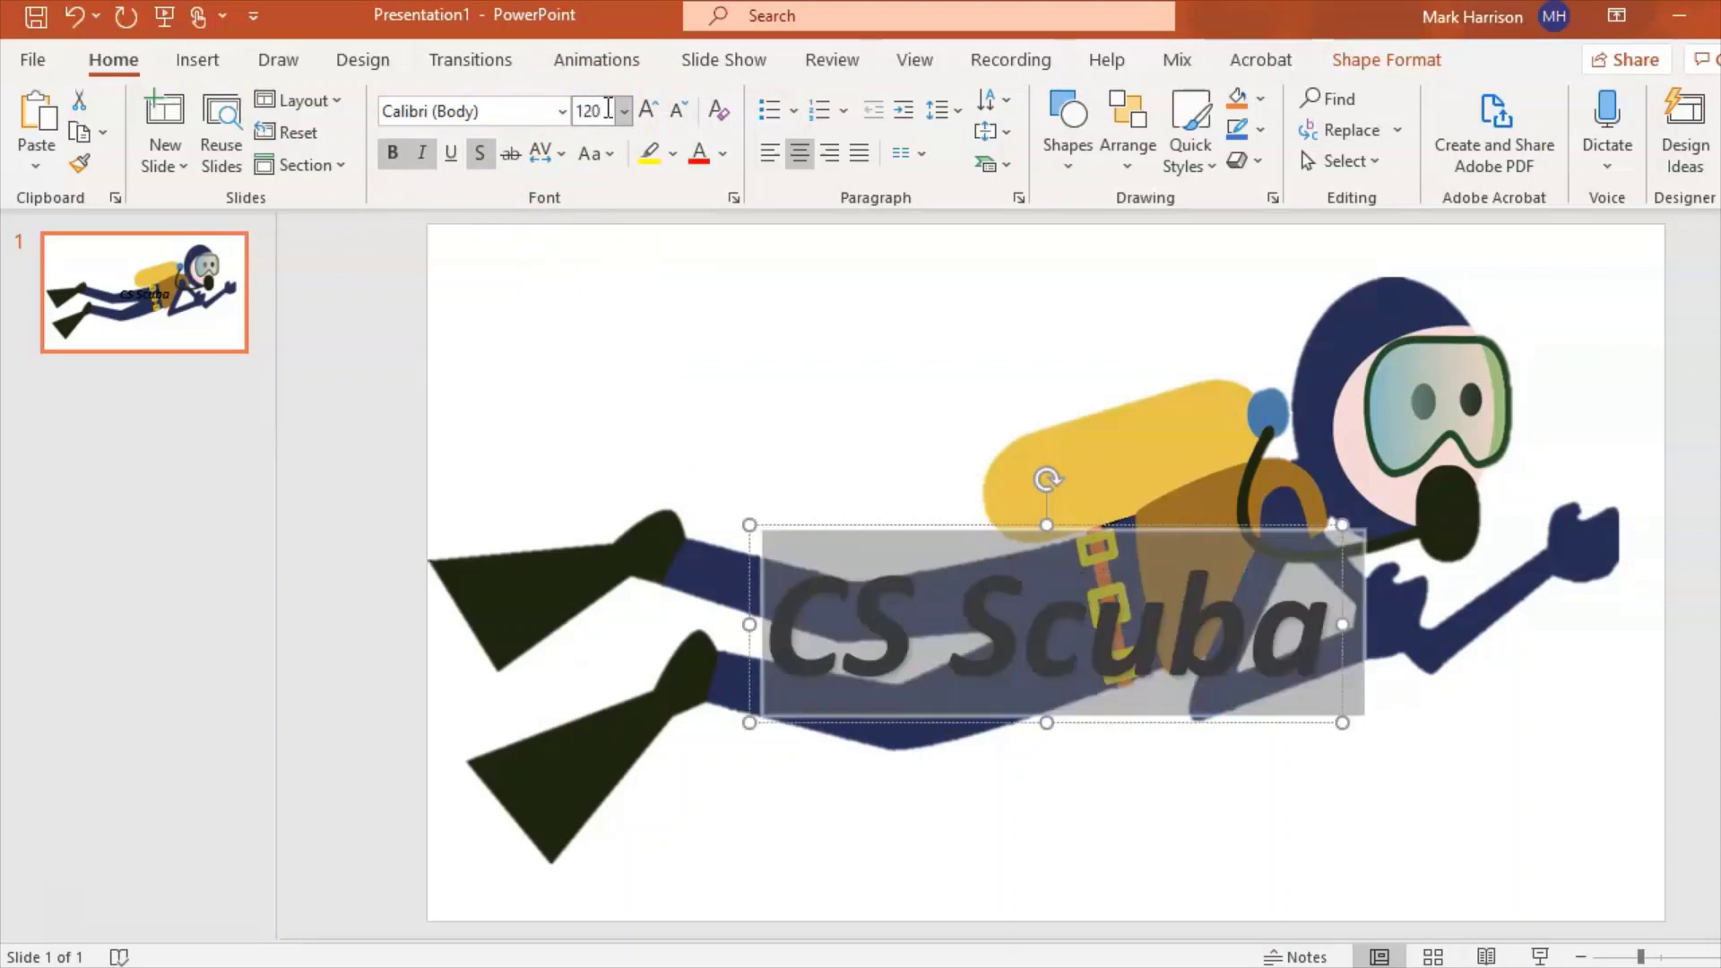
{"action": "left_click_drag", "start_coordinate": [915, 525], "coordinate": [1164, 686]}
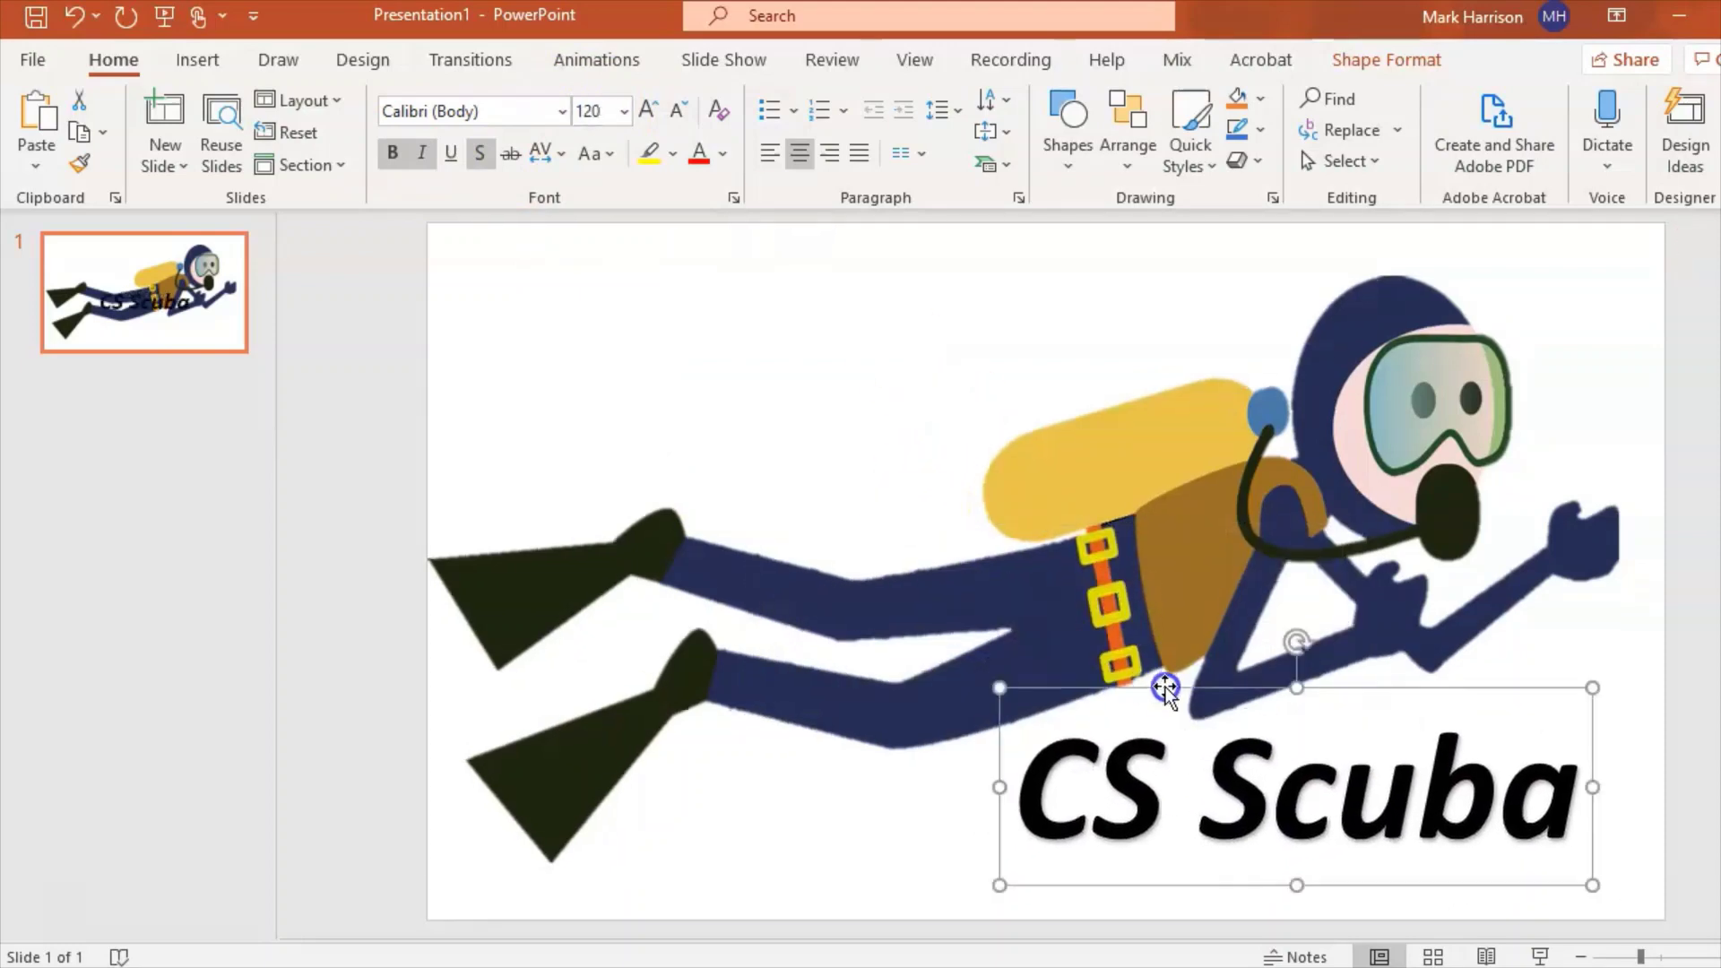
Step: Box-select the diver picture and the CS Scuba text and group them into one object
{"action": "left_click", "coordinate": [1664, 441]}
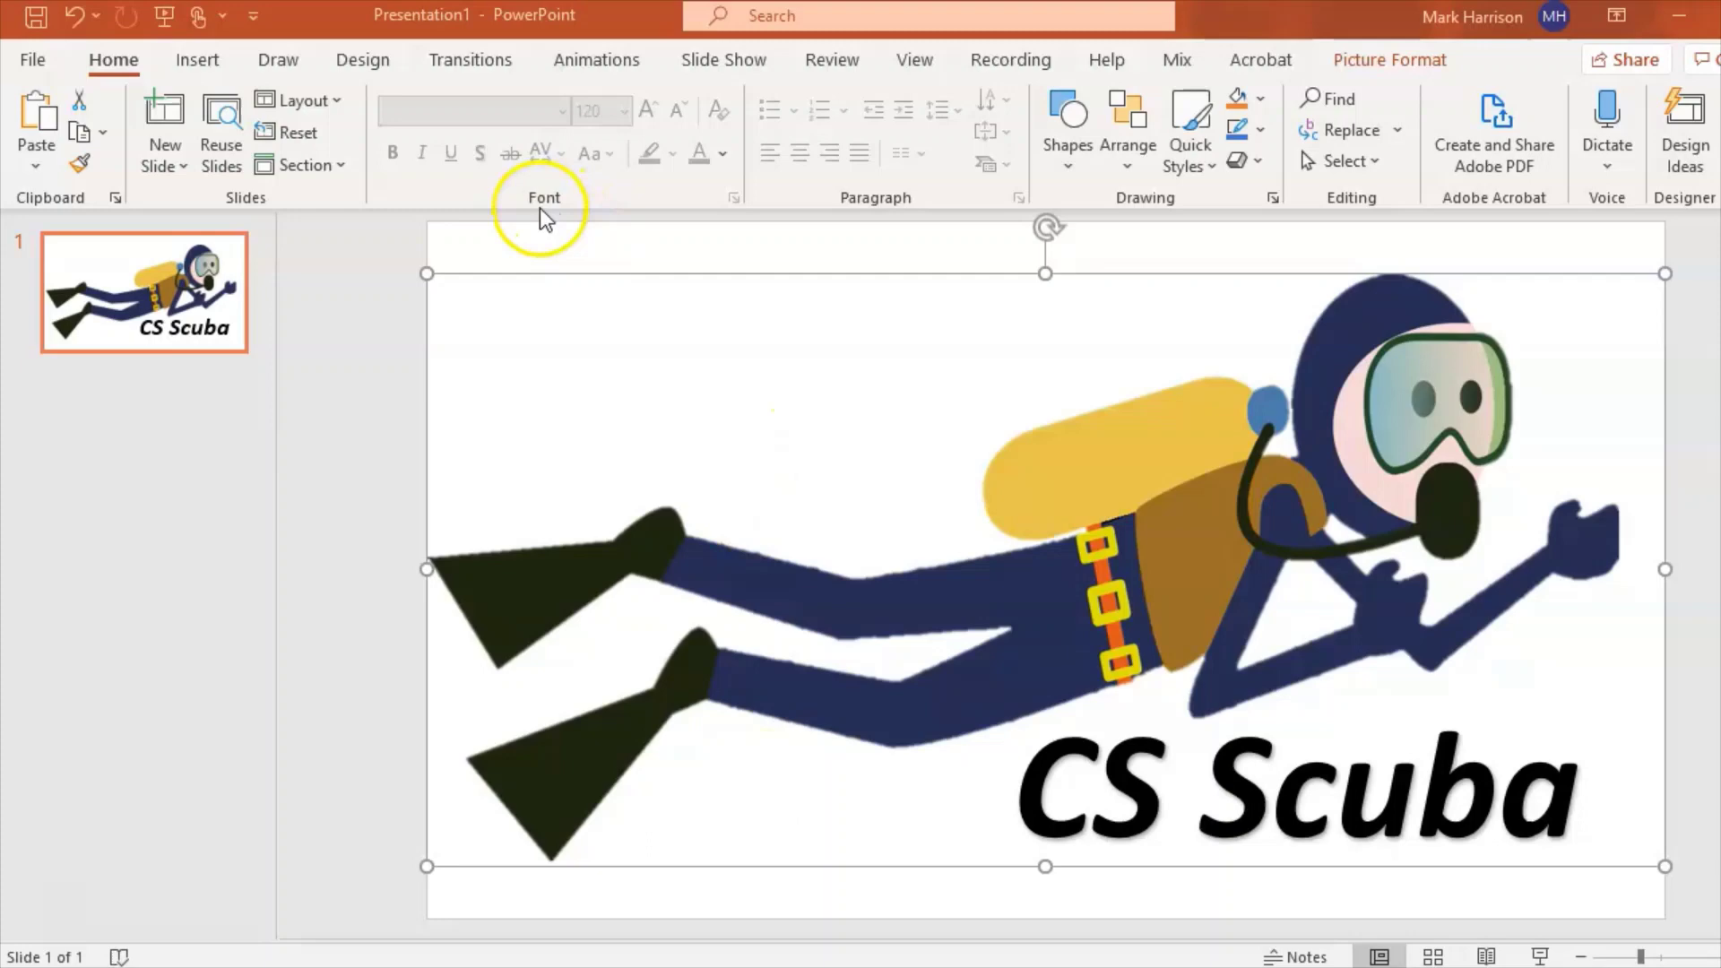
{"action": "left_click", "coordinate": [461, 244]}
{"action": "left_click", "coordinate": [564, 365]}
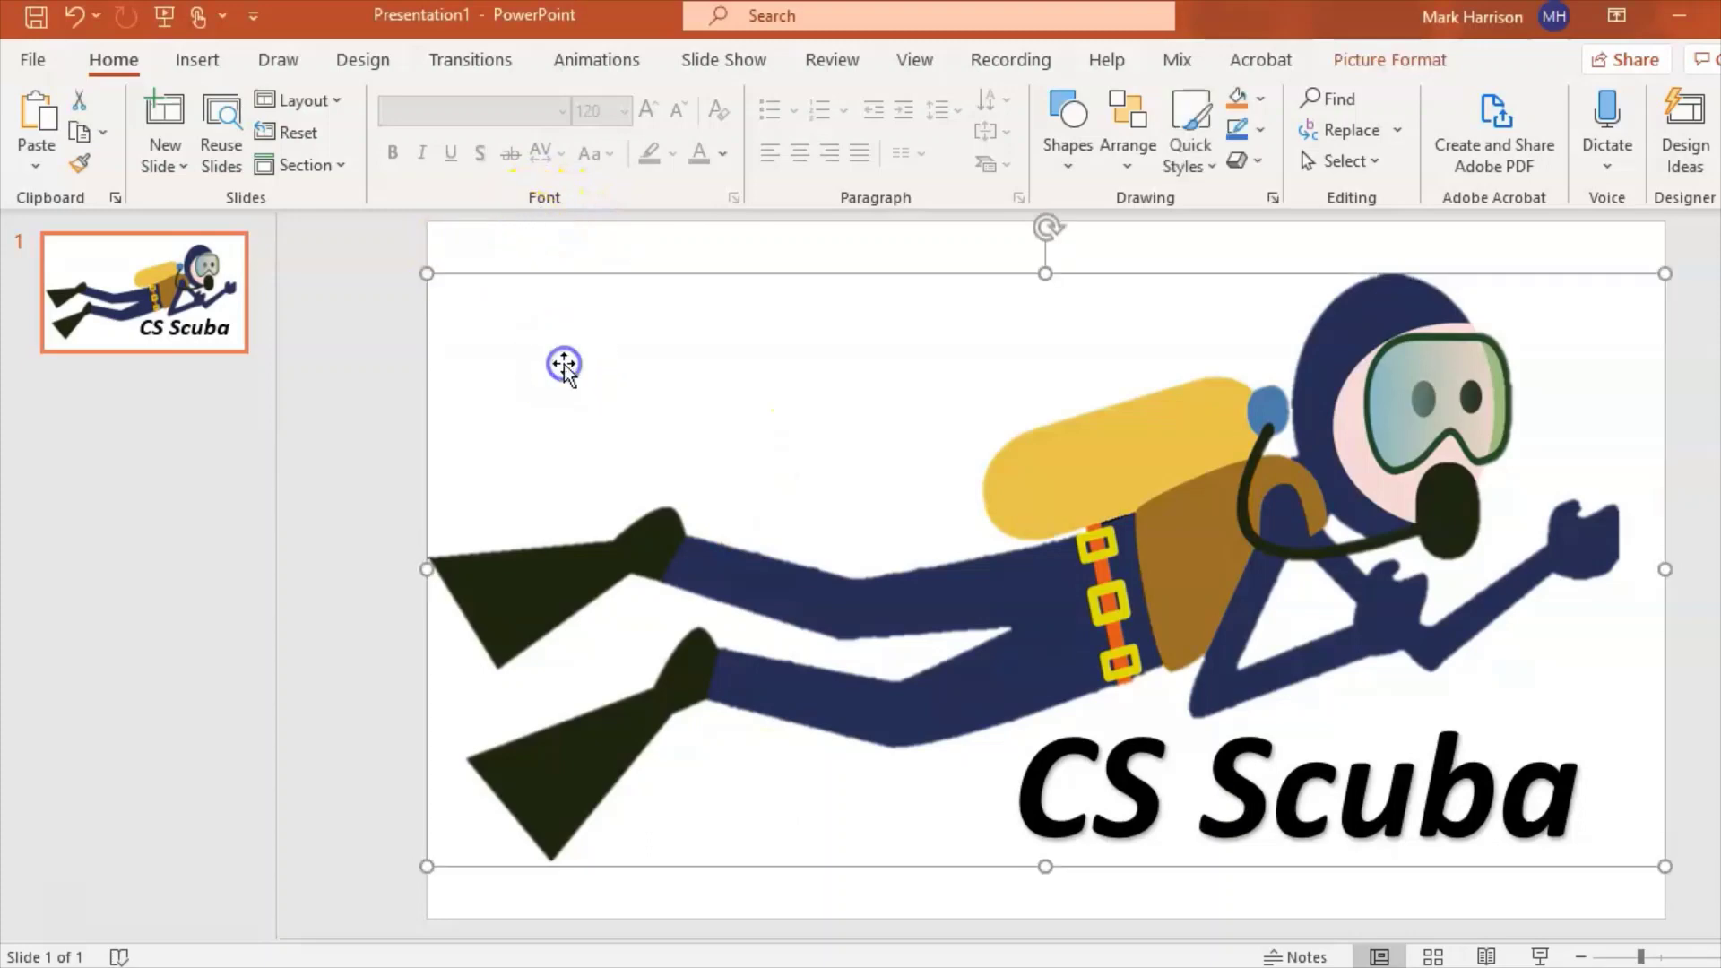
{"action": "left_click", "coordinate": [1176, 813]}
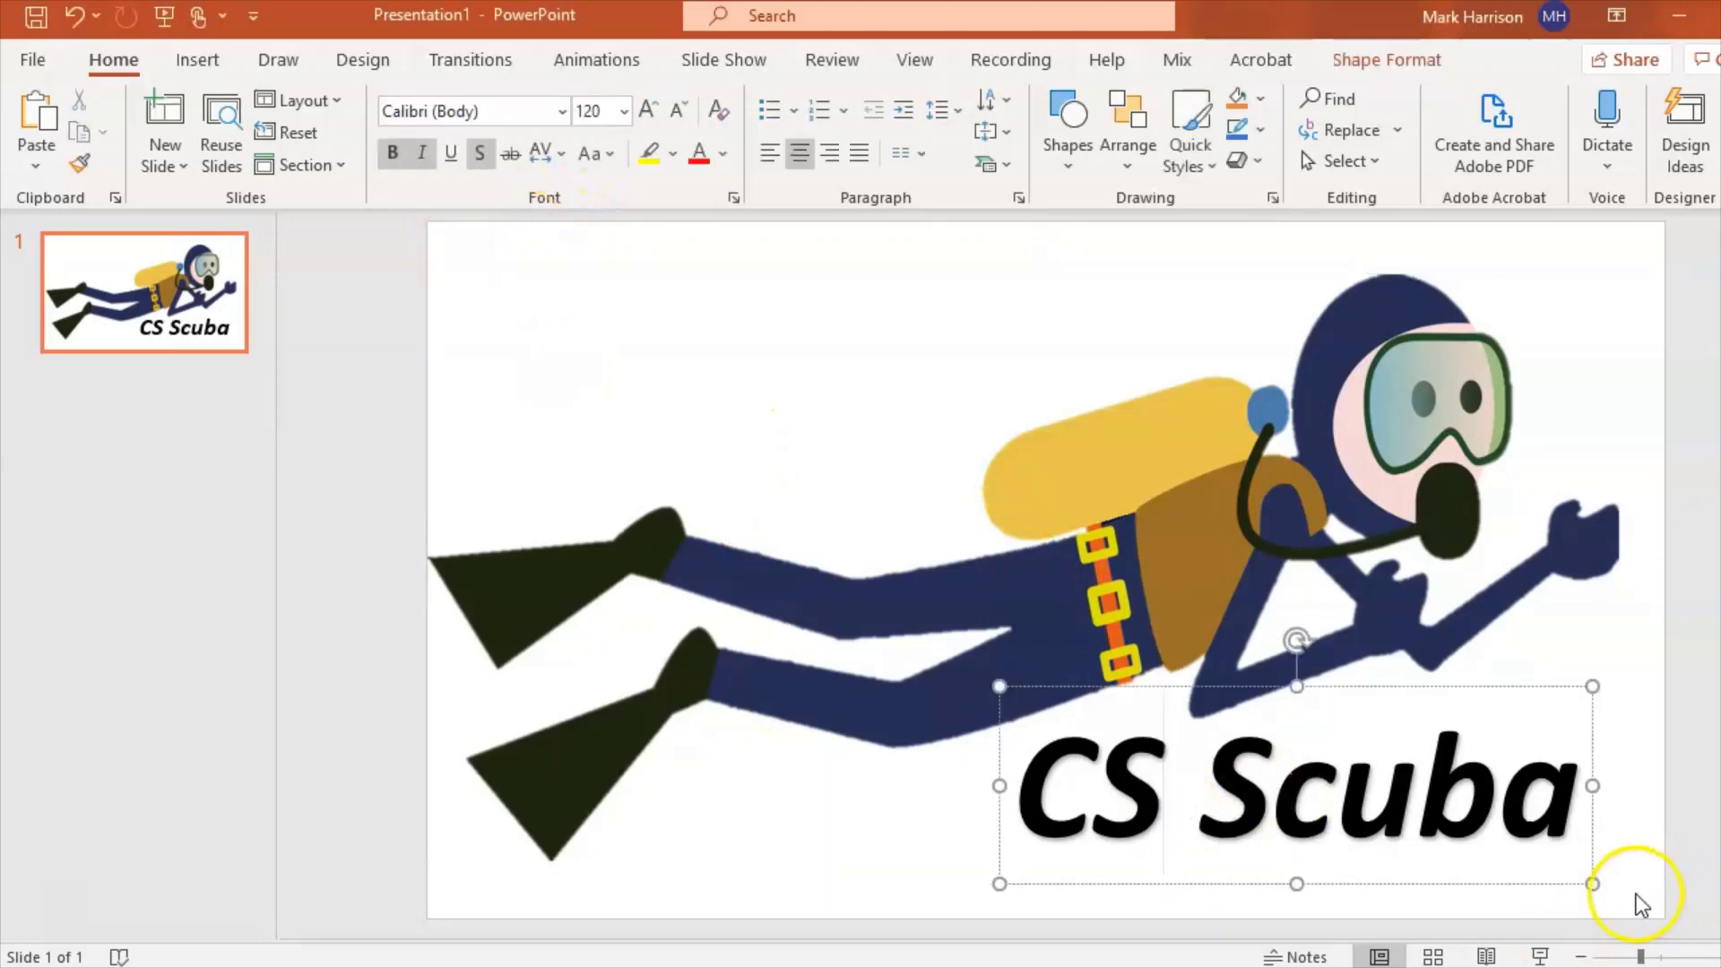
{"action": "left_click", "coordinate": [1417, 551]}
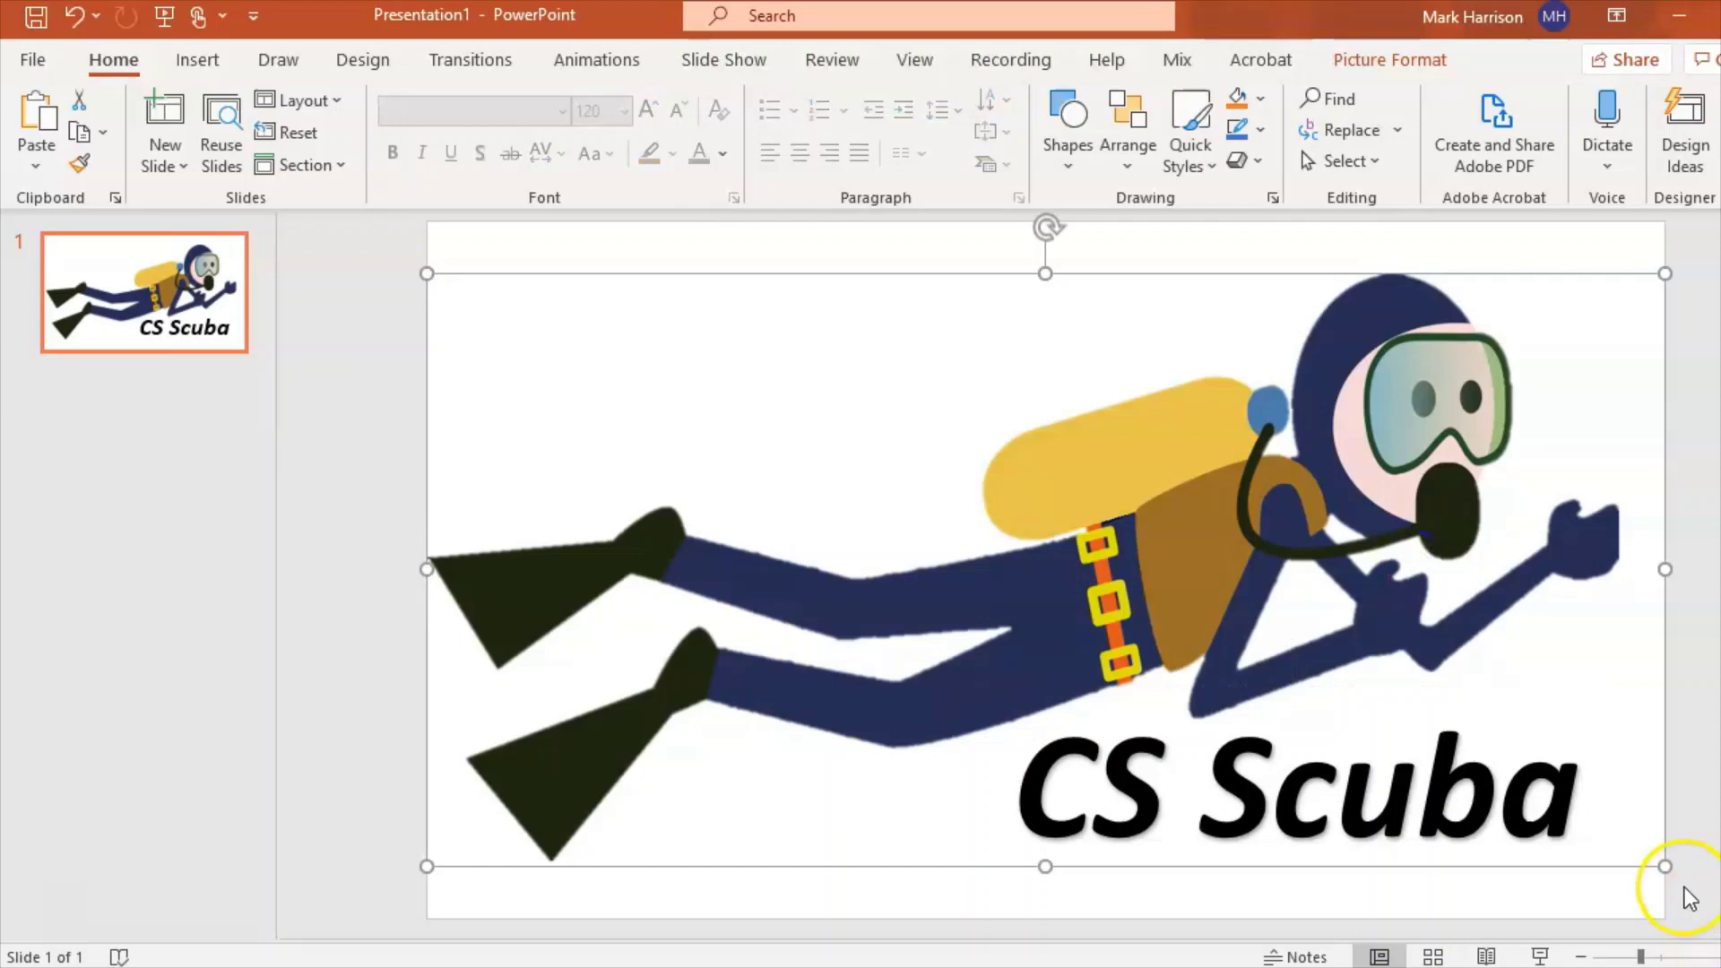
{"action": "left_click_drag", "start_coordinate": [1682, 886], "coordinate": [375, 238]}
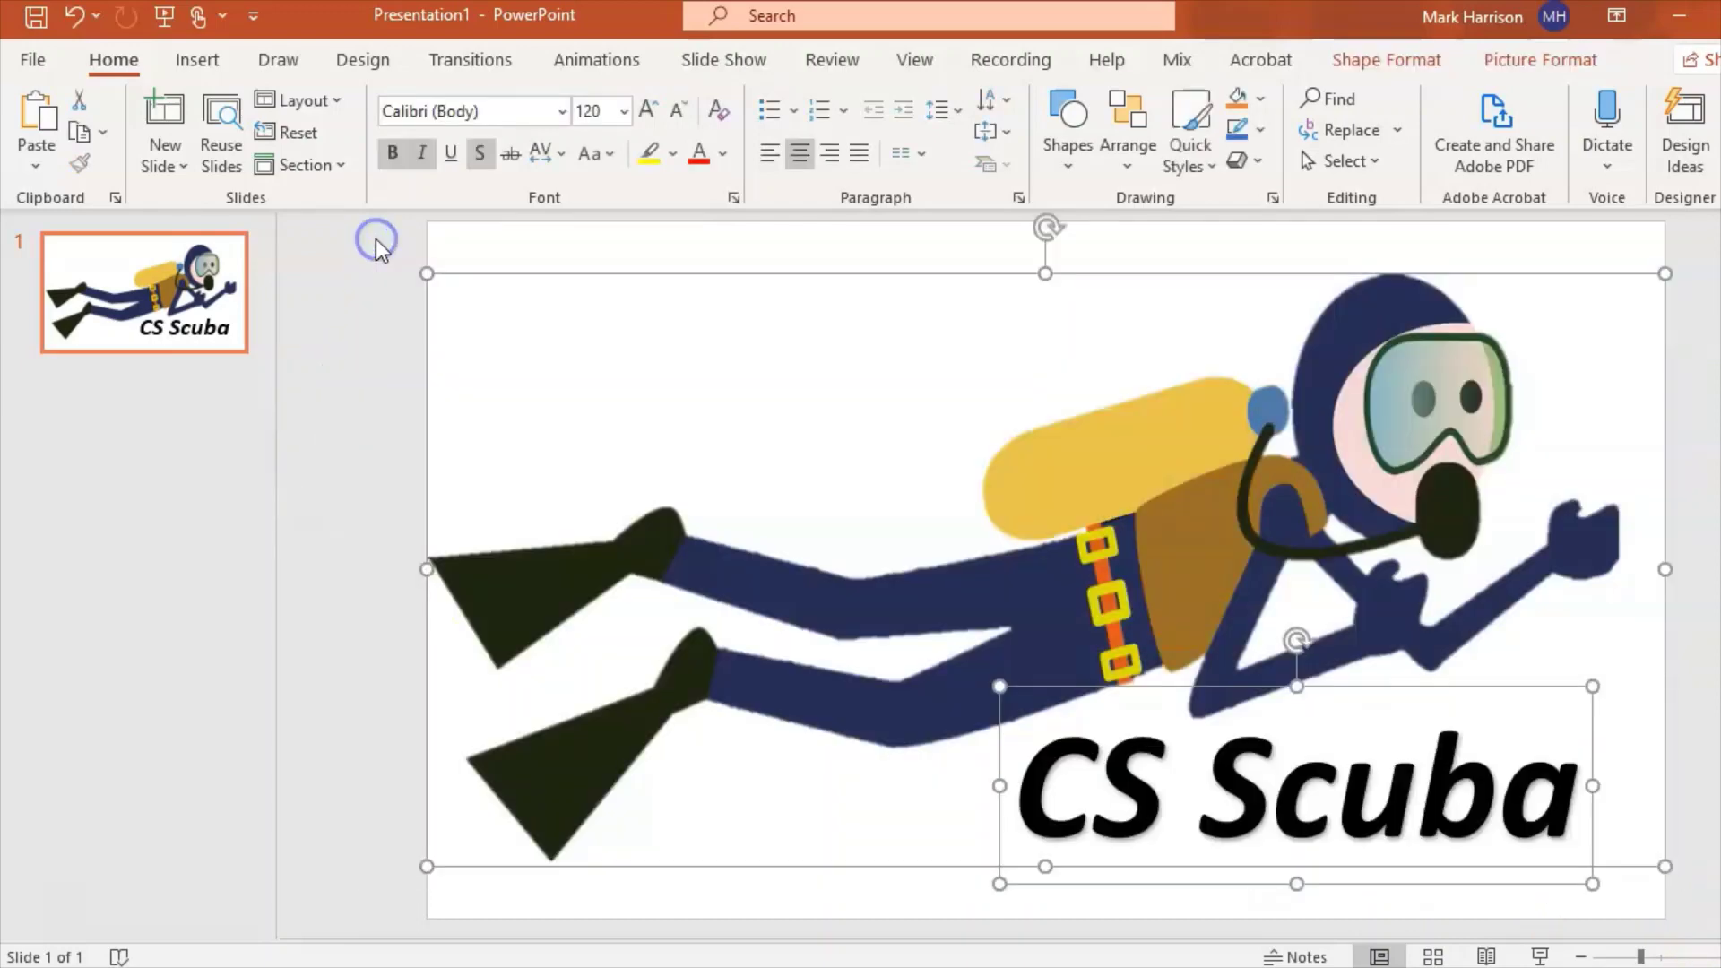
{"action": "right_click", "coordinate": [874, 416]}
{"action": "mouse_move", "coordinate": [1008, 610]}
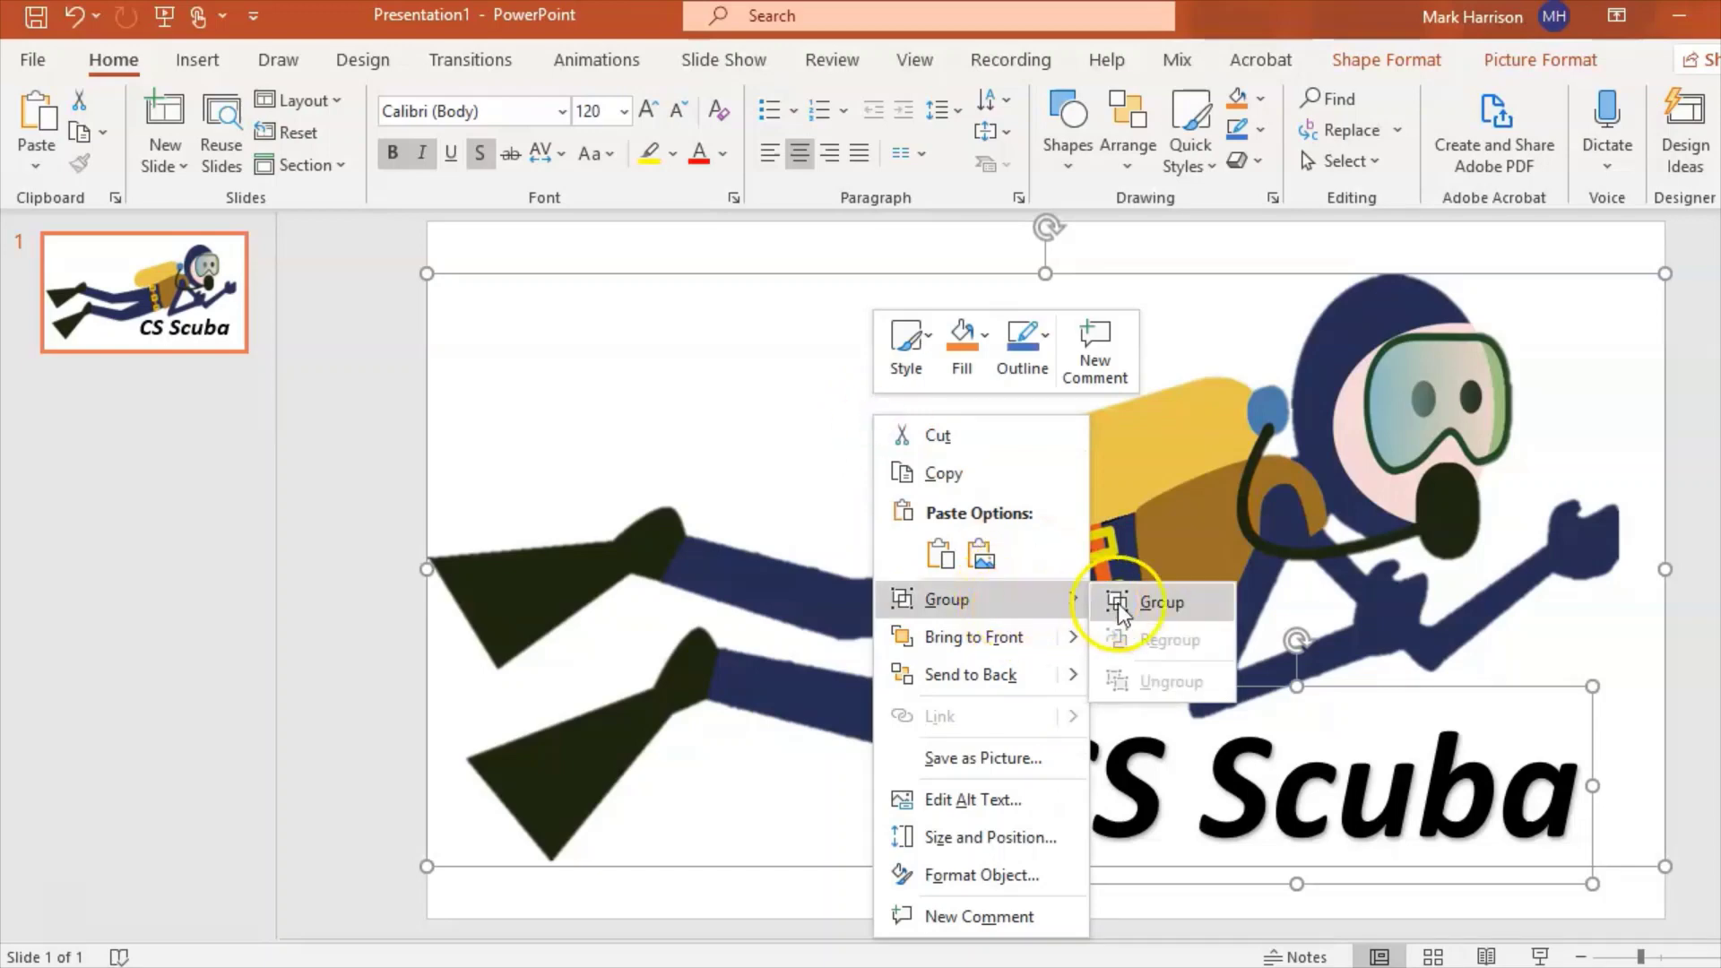
{"action": "left_click", "coordinate": [1142, 604]}
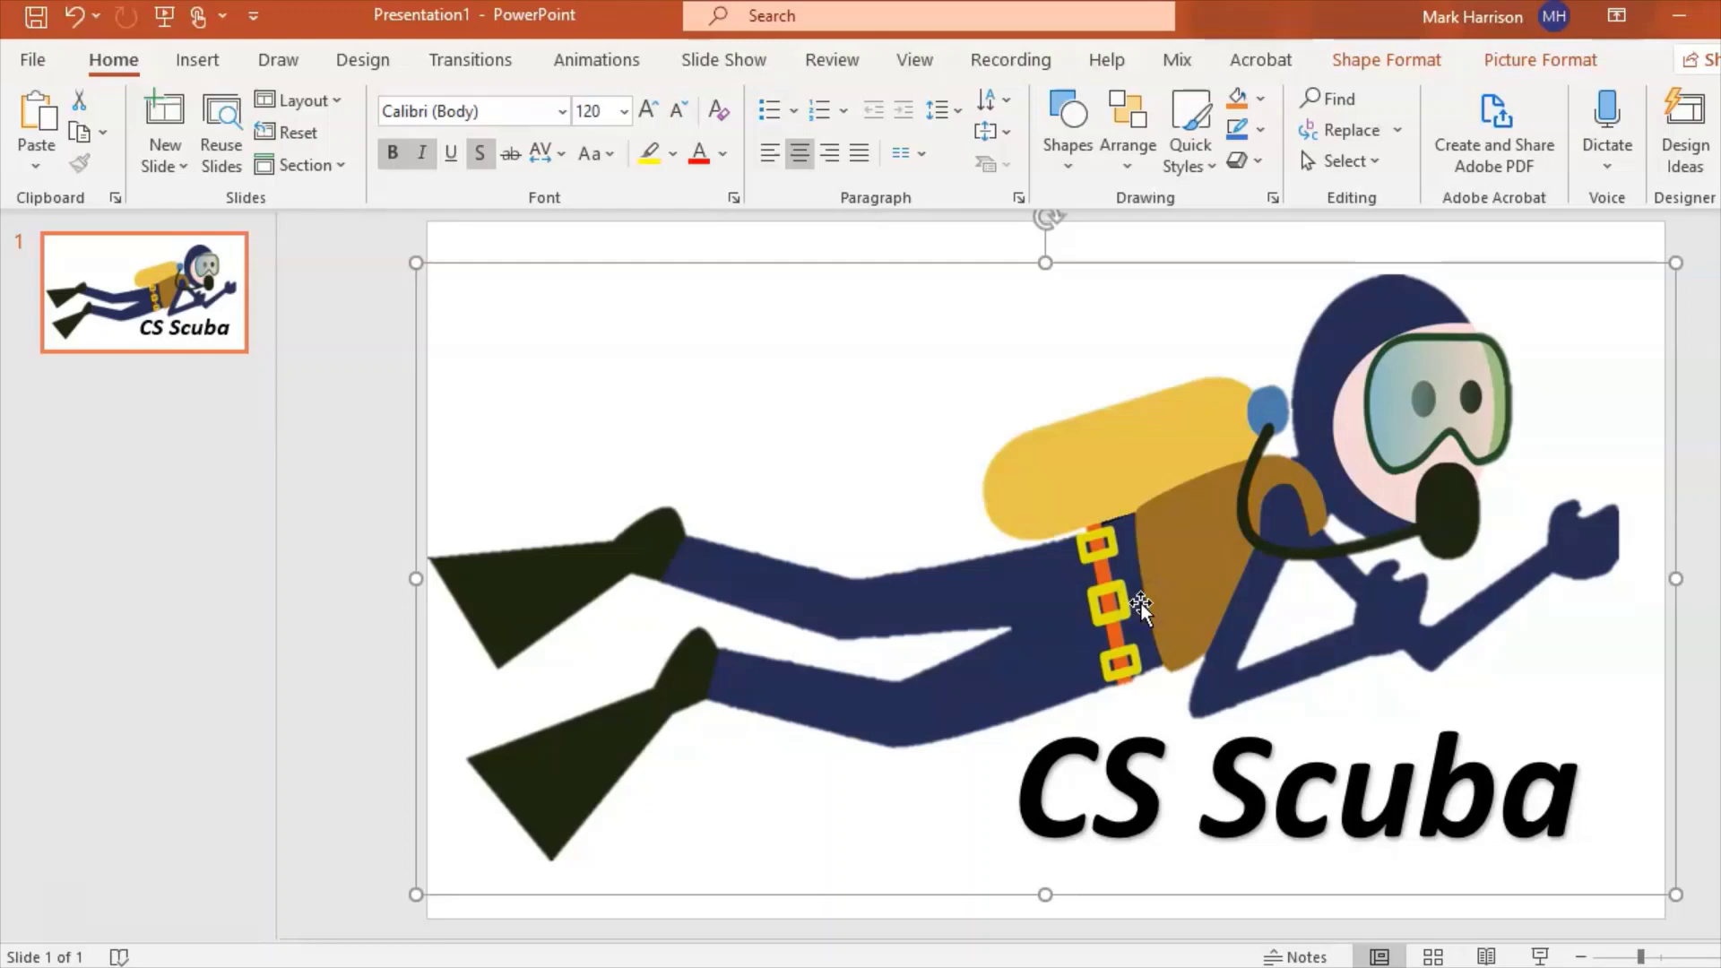
Step: Save the logo as a picture, browsing to the Paper 2 June 2019 Data files IMAGES folder
{"action": "right_click", "coordinate": [864, 399]}
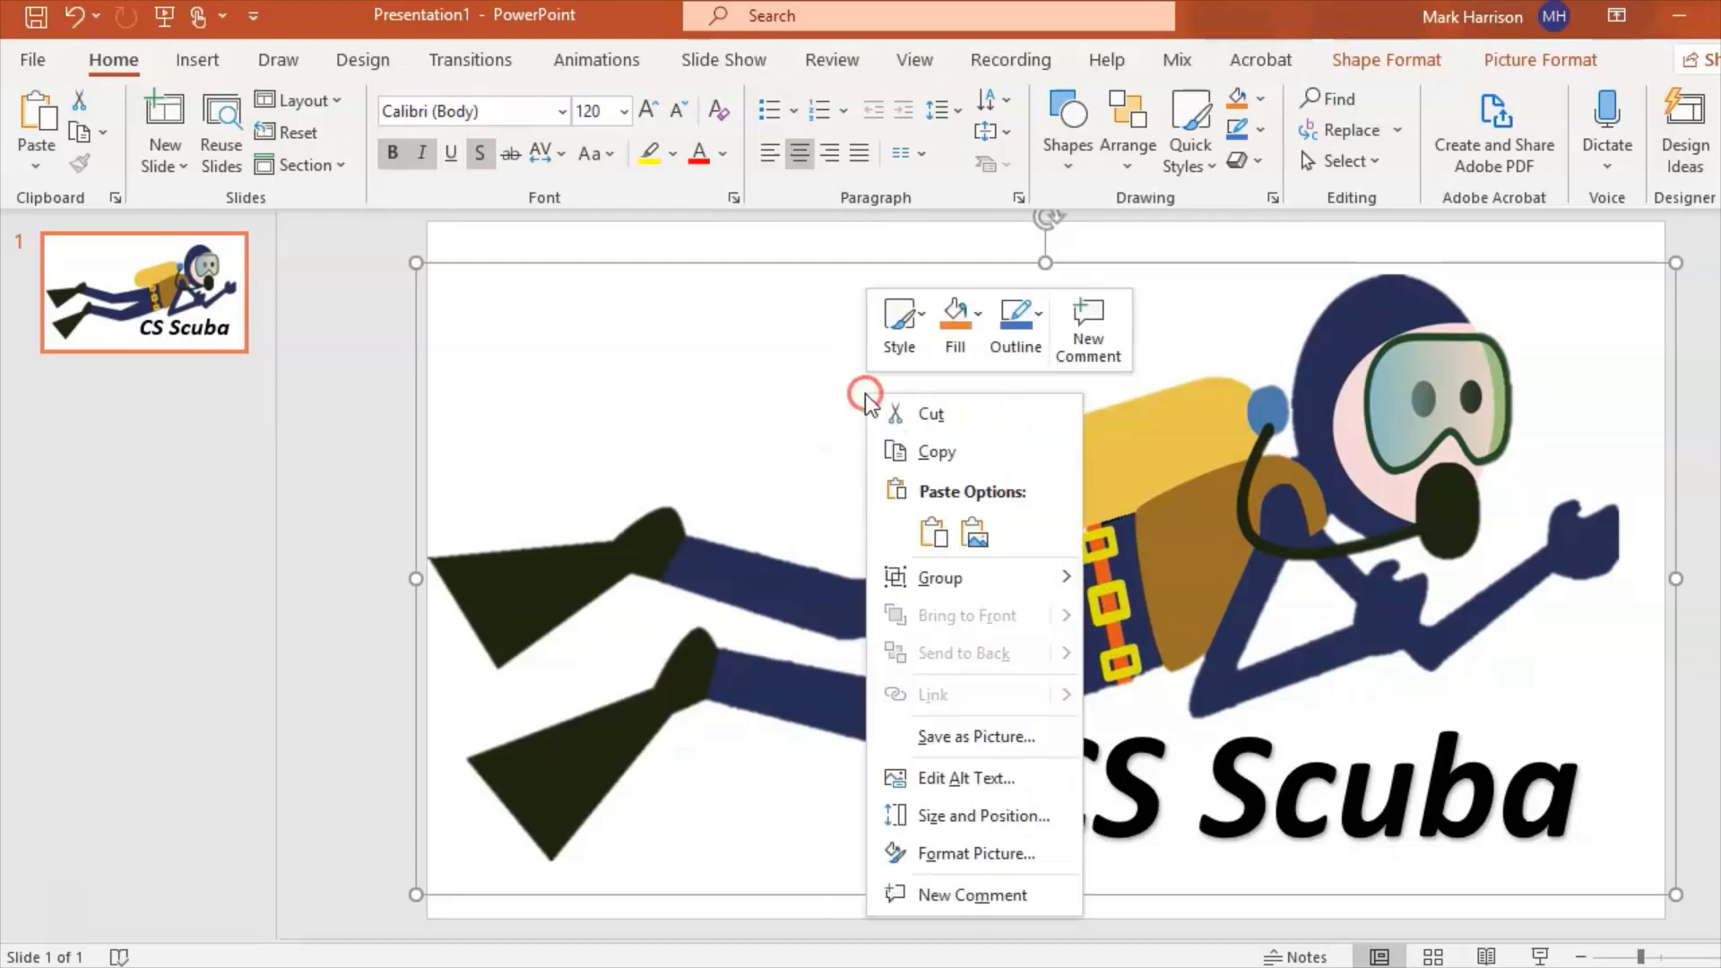
{"action": "left_click", "coordinate": [1010, 728]}
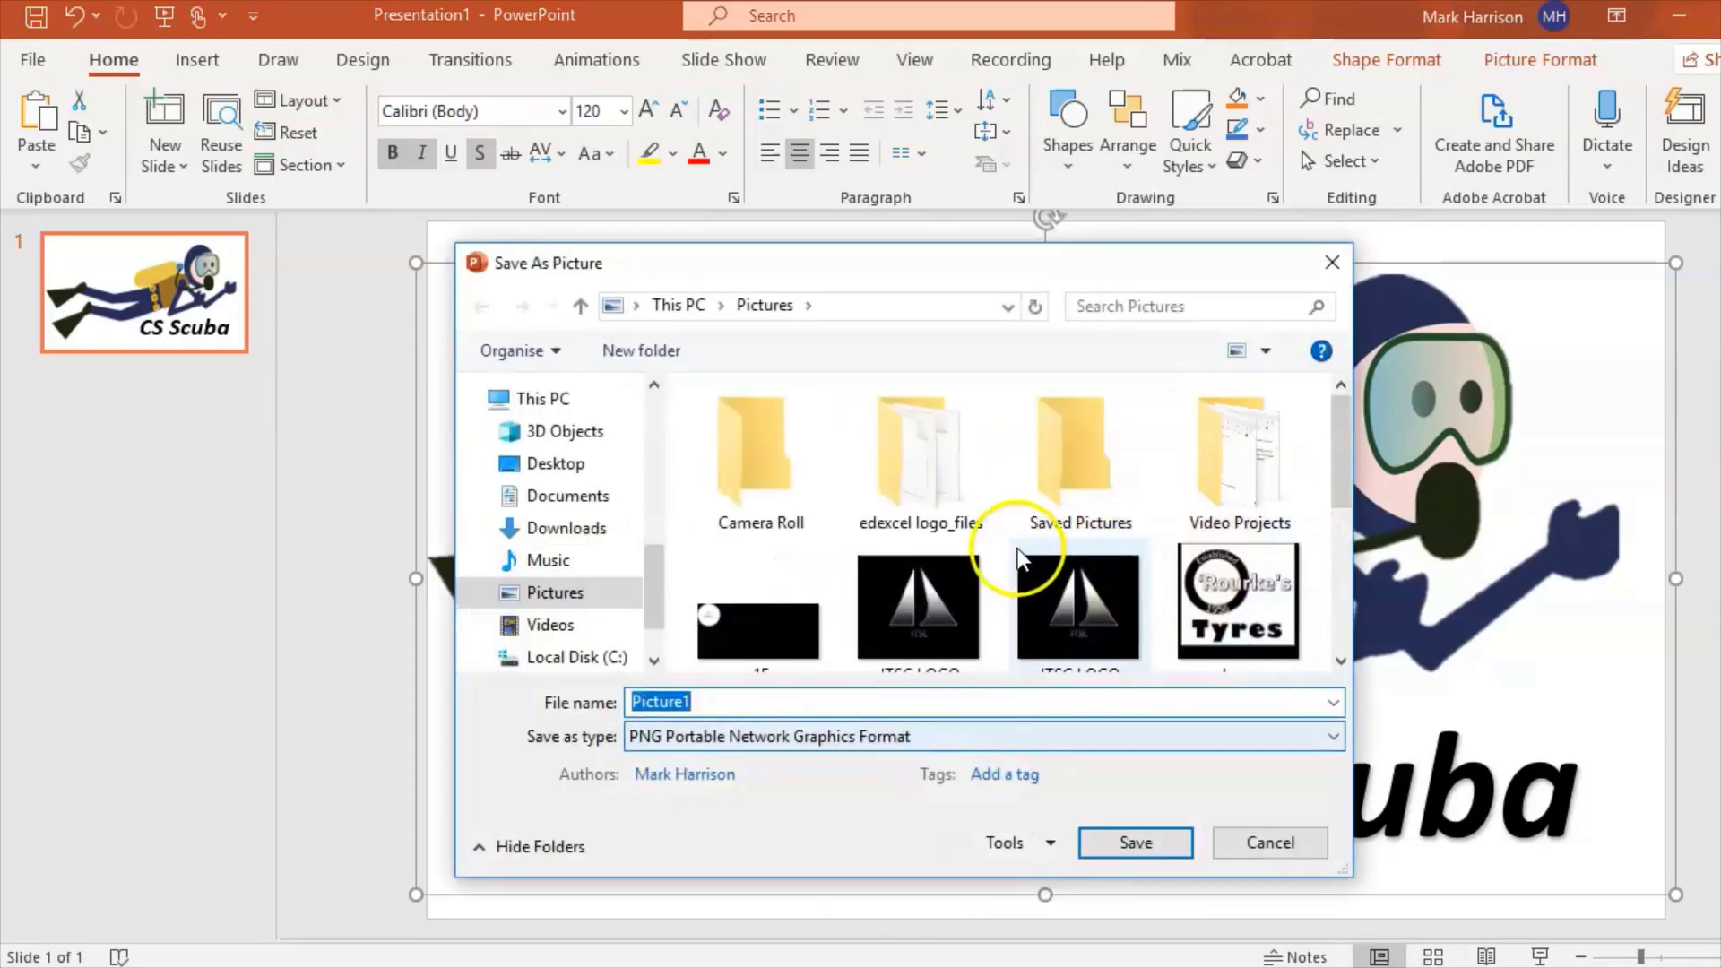
{"action": "left_click", "coordinate": [590, 500]}
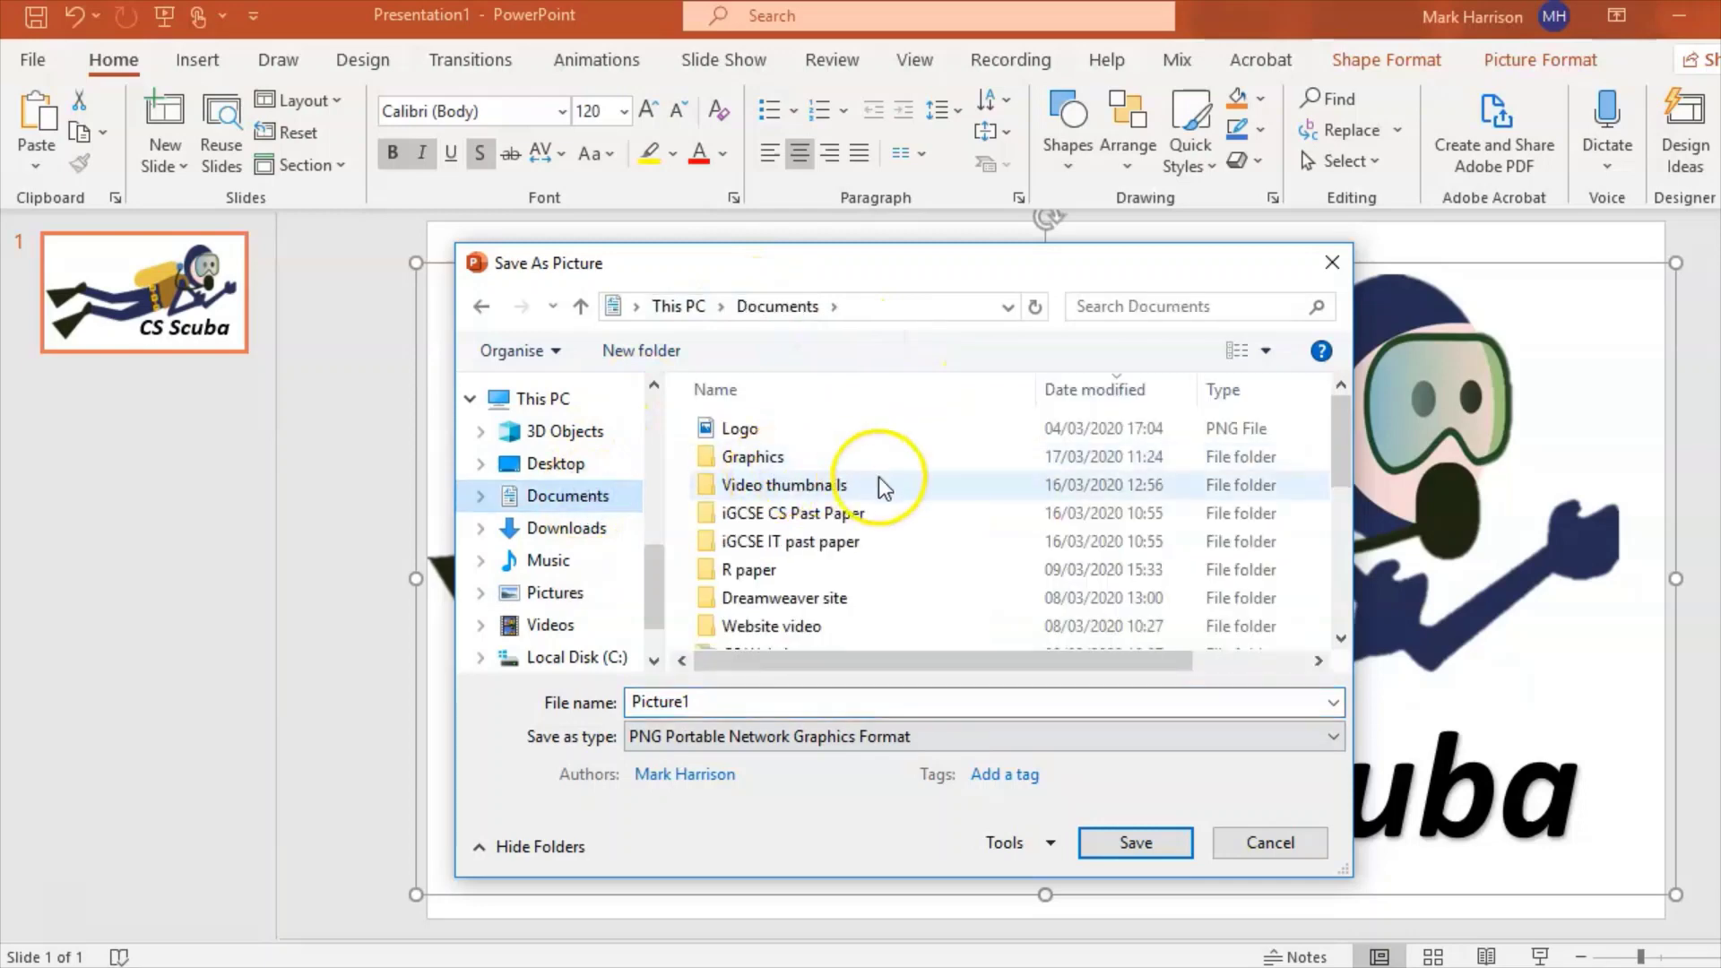
{"action": "double_click", "coordinate": [778, 538]}
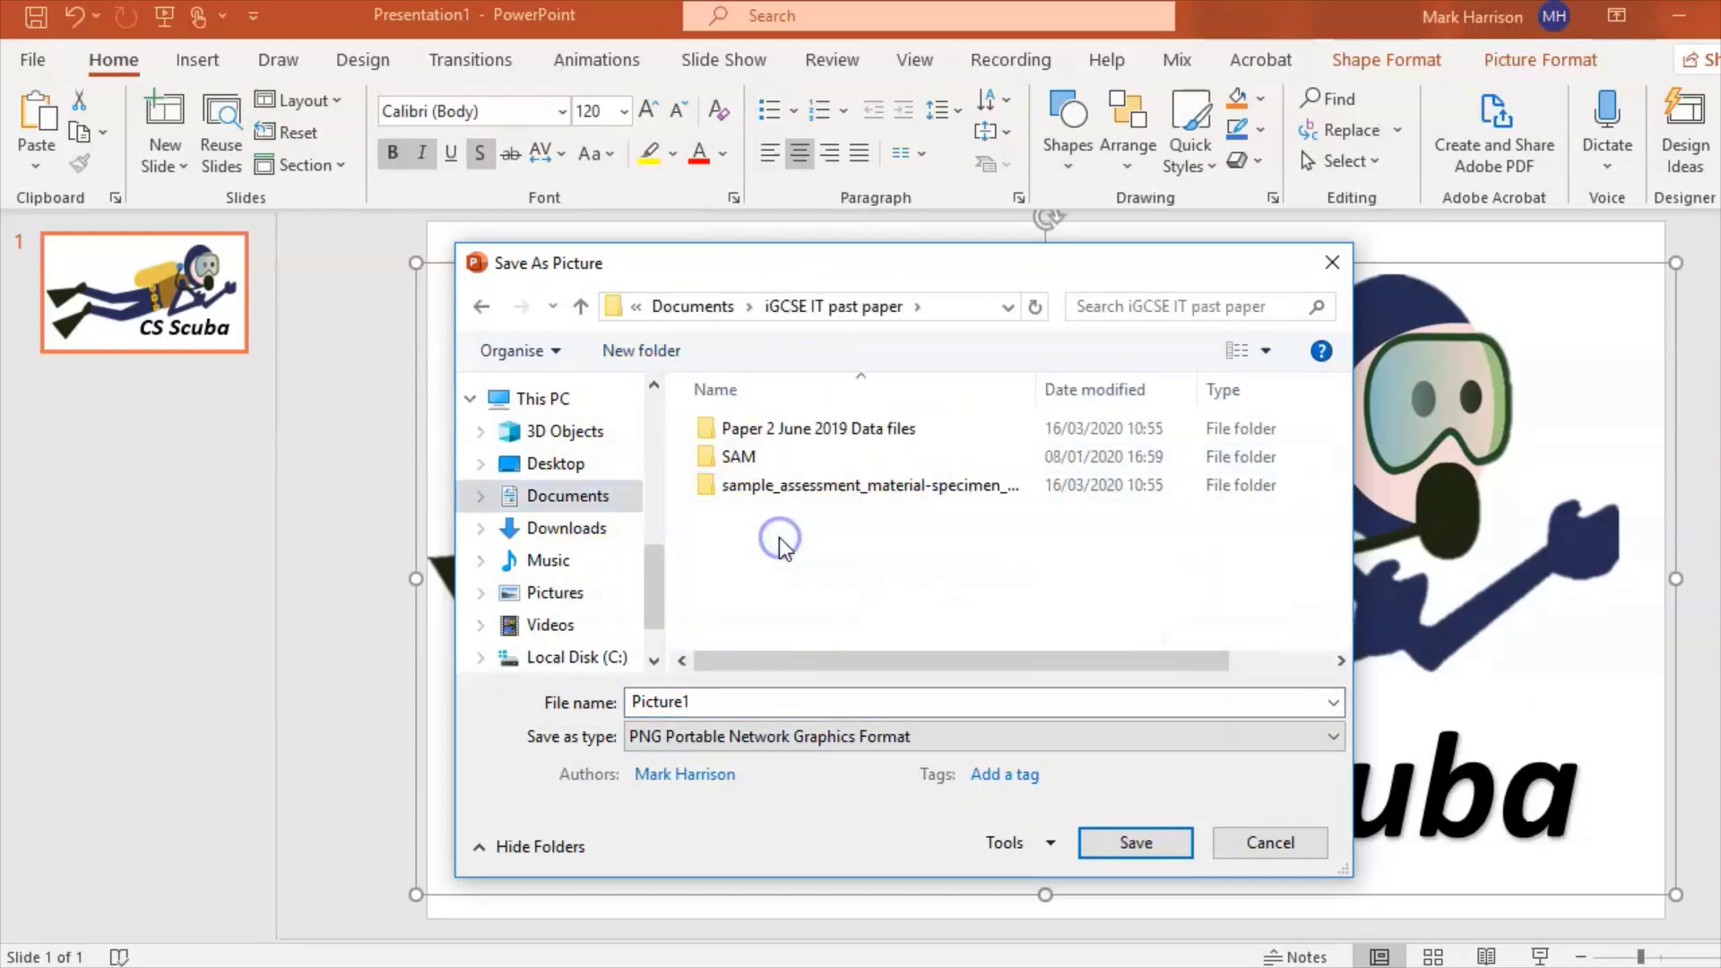
{"action": "double_click", "coordinate": [798, 438]}
{"action": "double_click", "coordinate": [796, 432]}
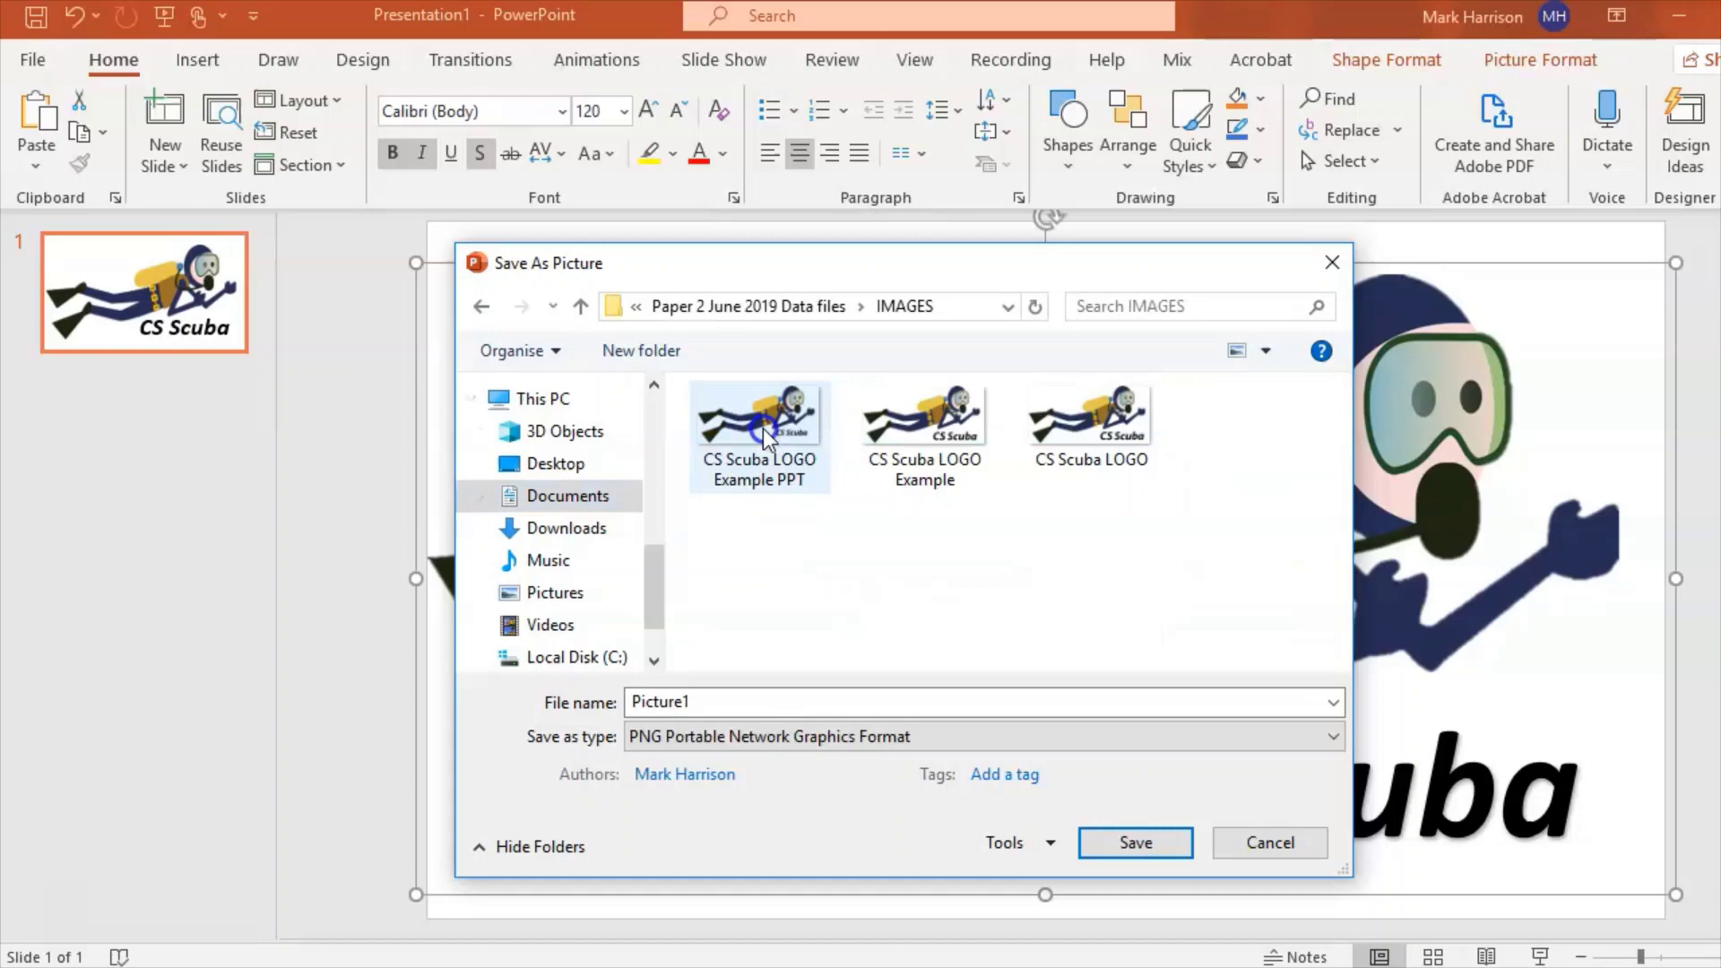
Step: Name the file 'CS Scuba LOGO', keep PNG as the format, and save it
{"action": "double_click", "coordinate": [758, 703]}
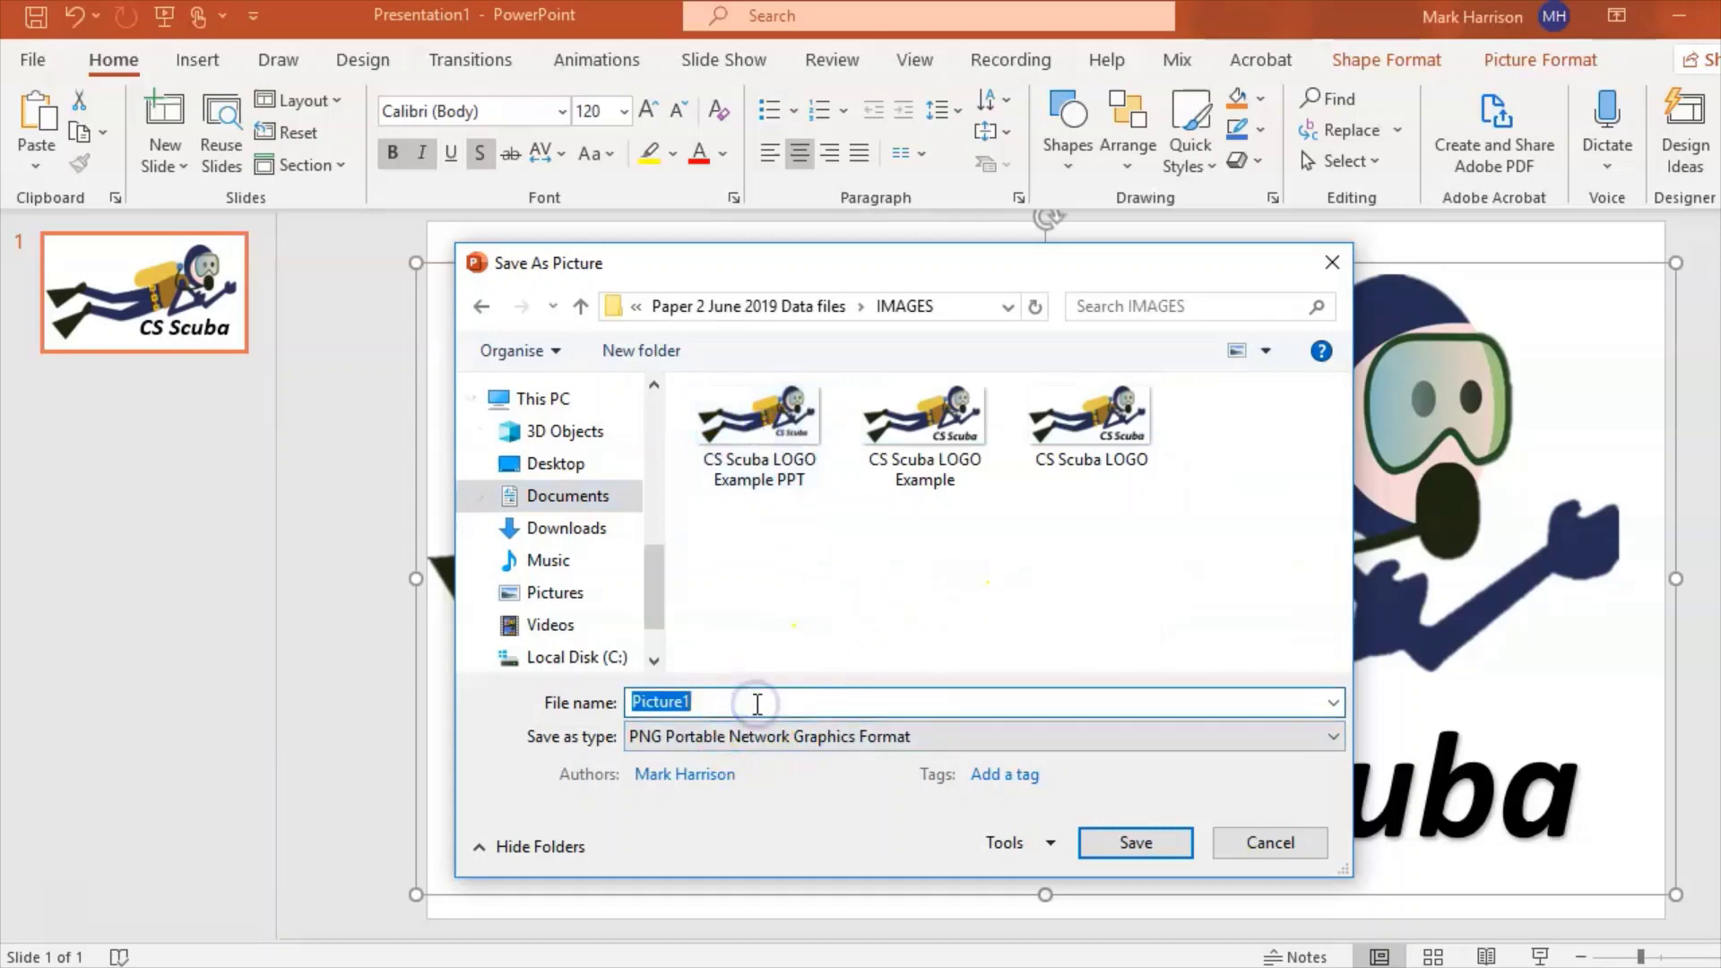
{"action": "type", "text": "CS S"}
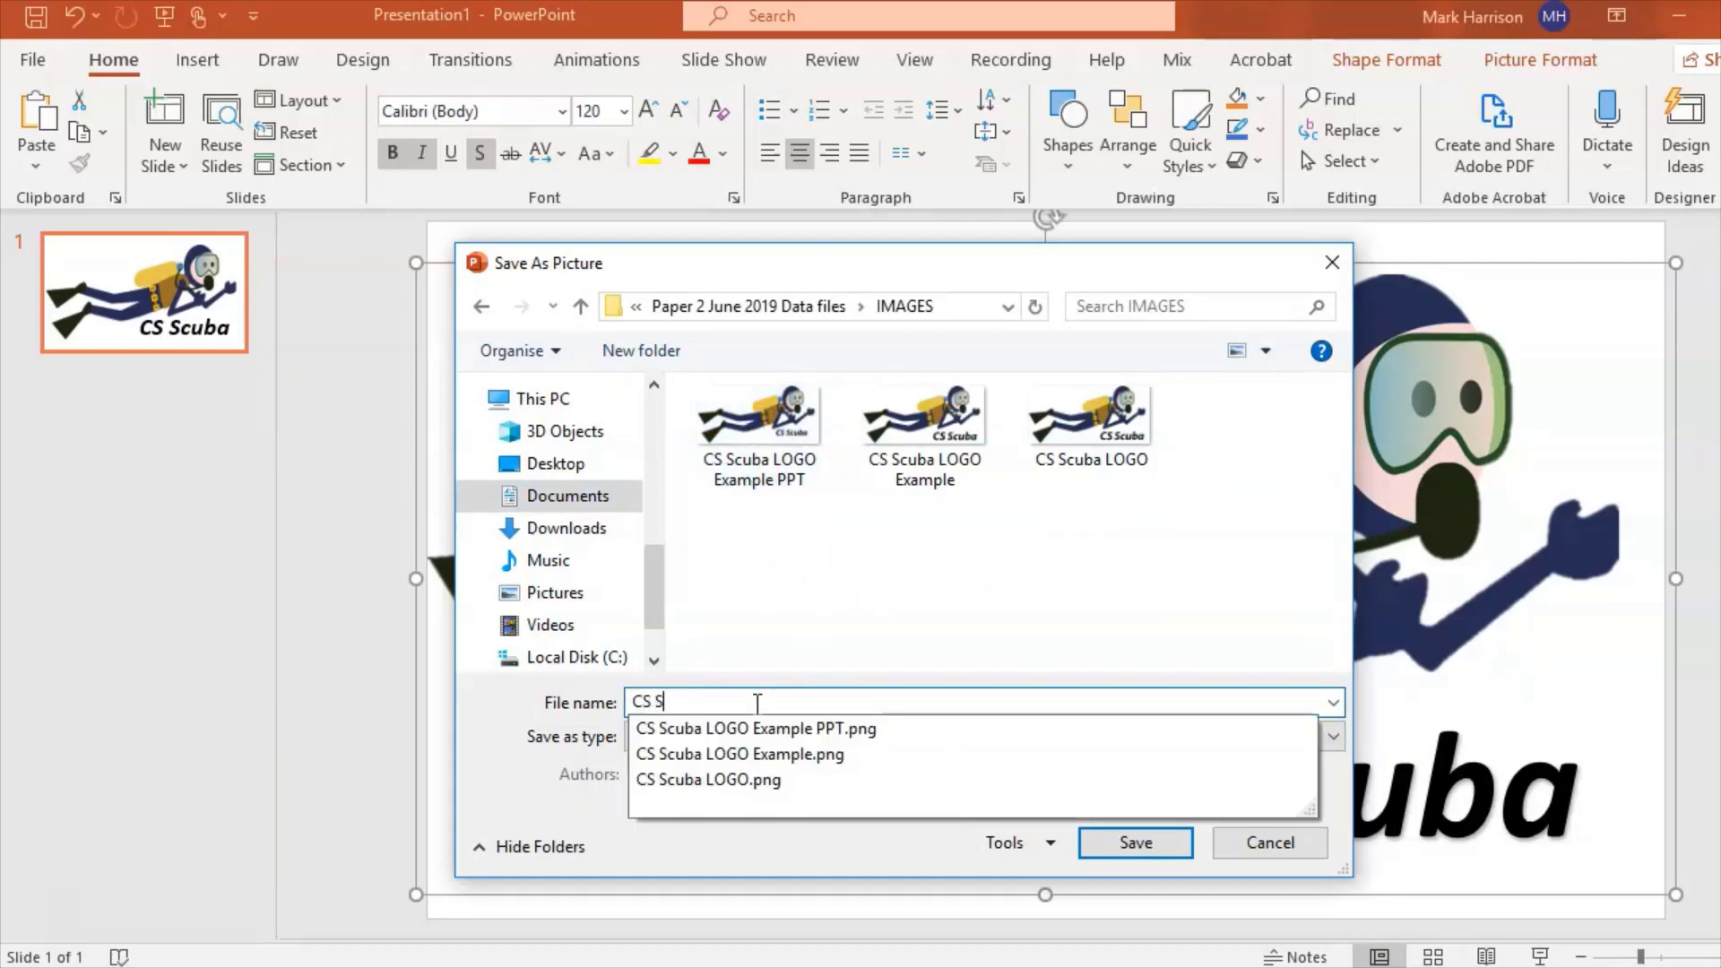
{"action": "type", "text": "cuba LOGO"}
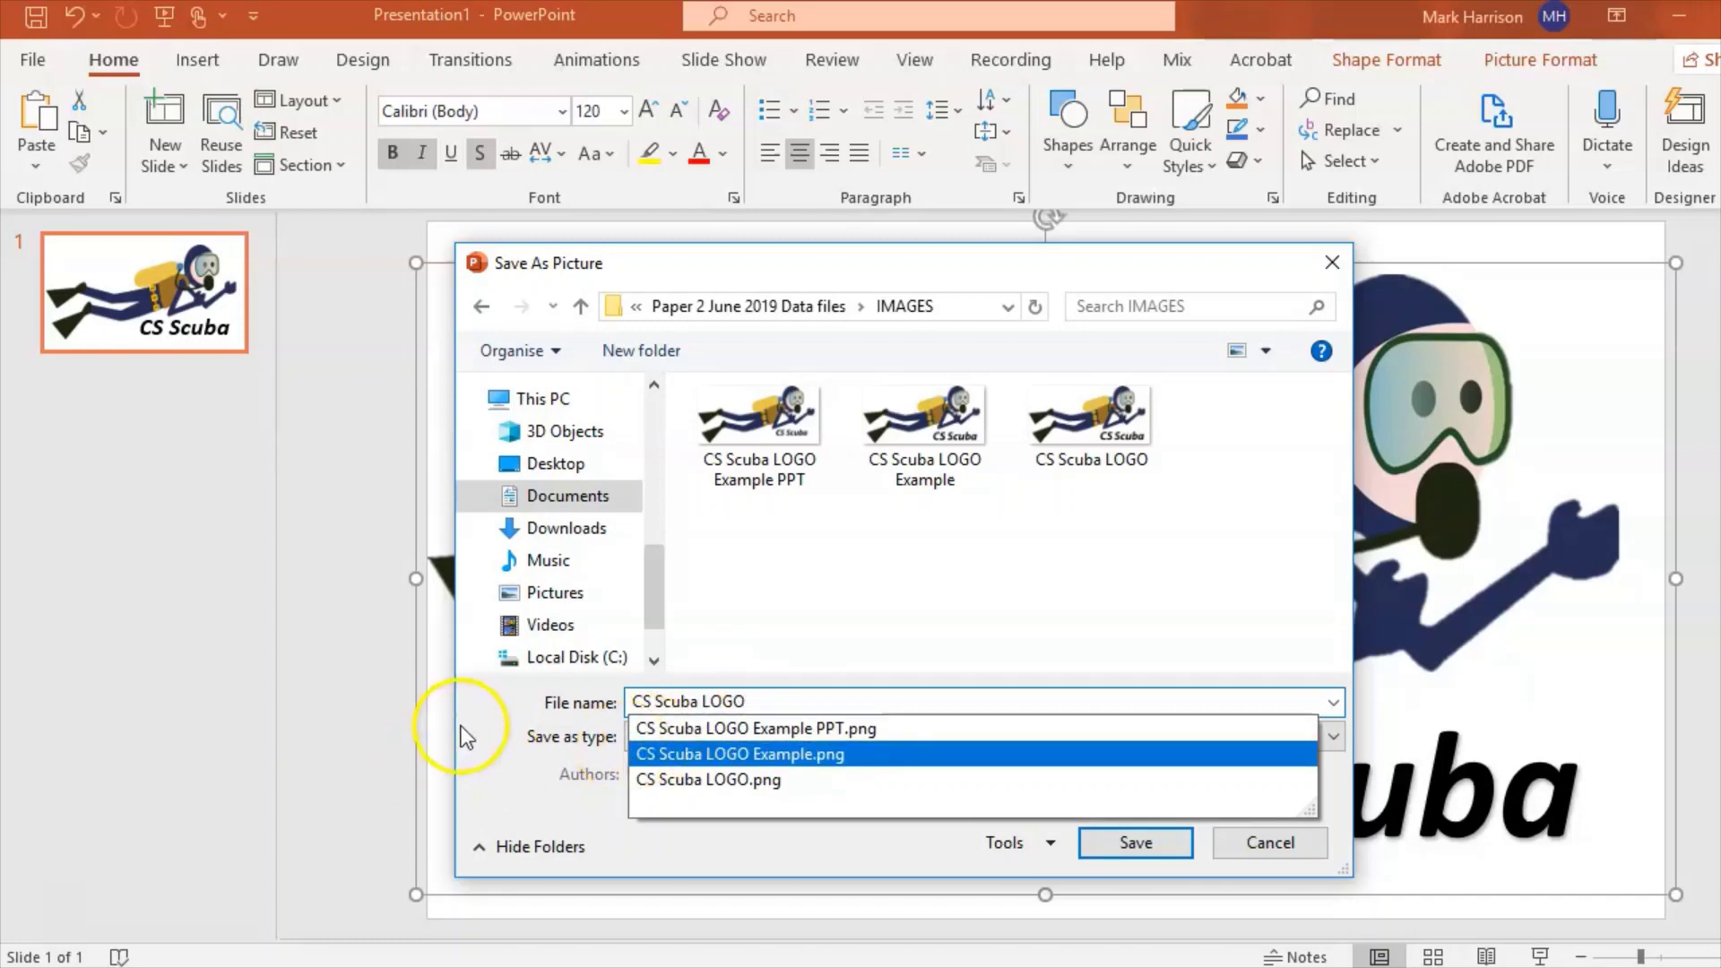
{"action": "left_click", "coordinate": [472, 696]}
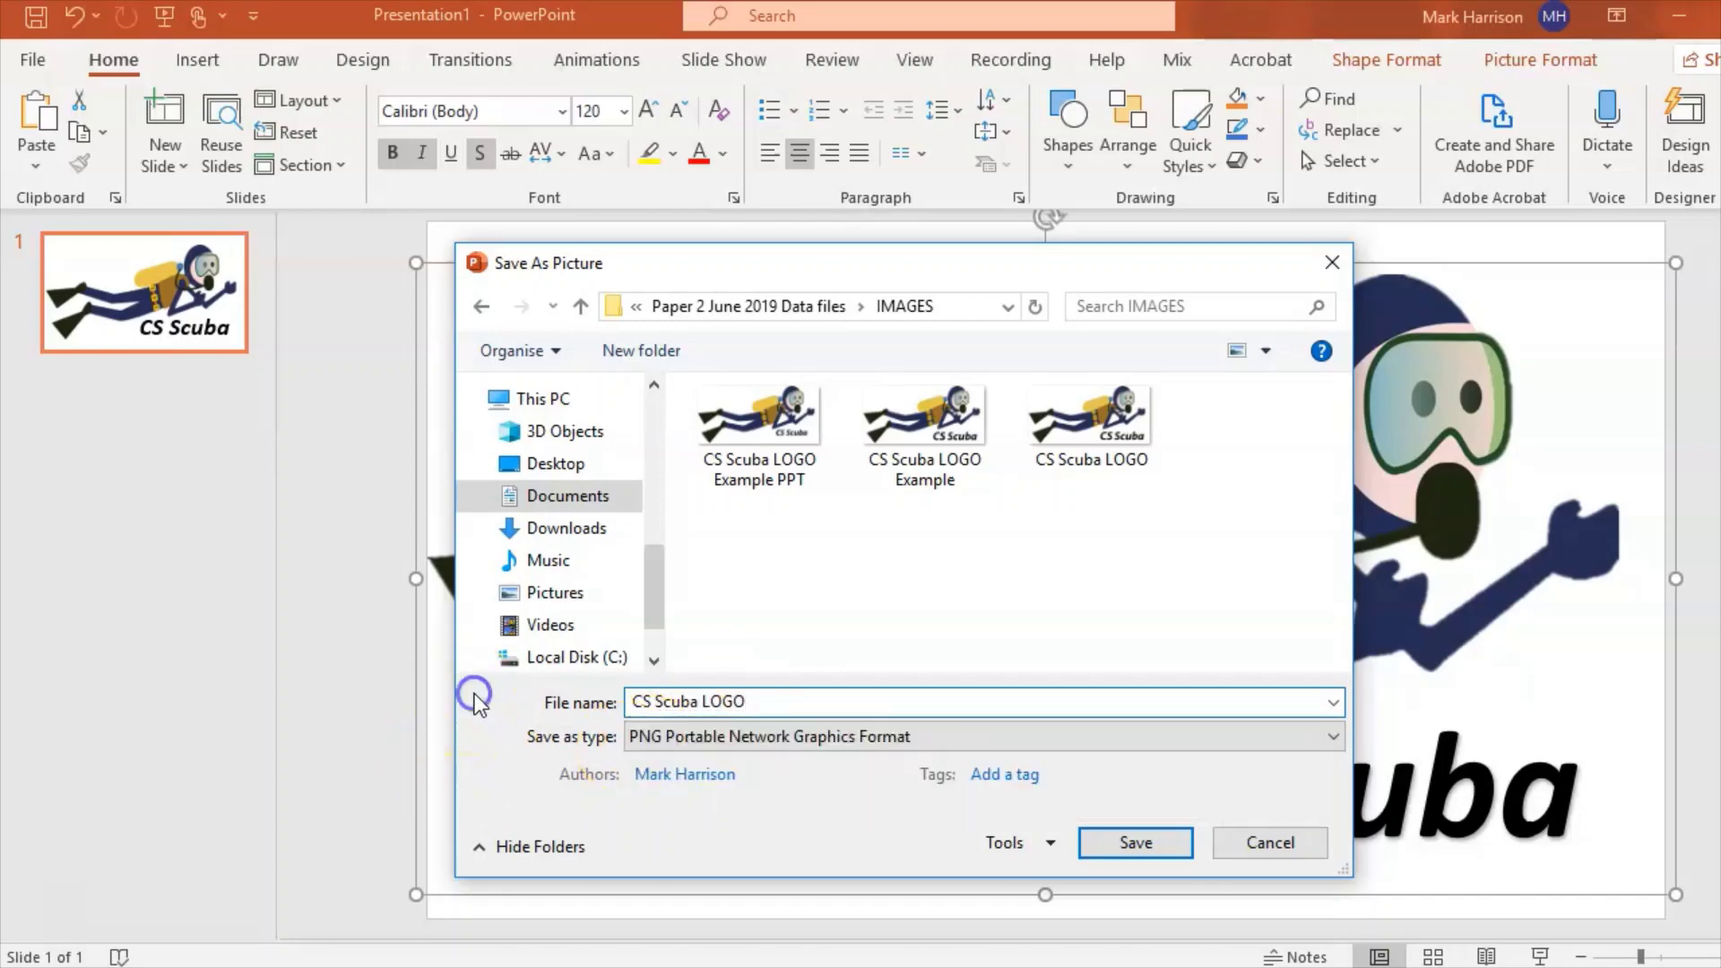
{"action": "left_click", "coordinate": [872, 747]}
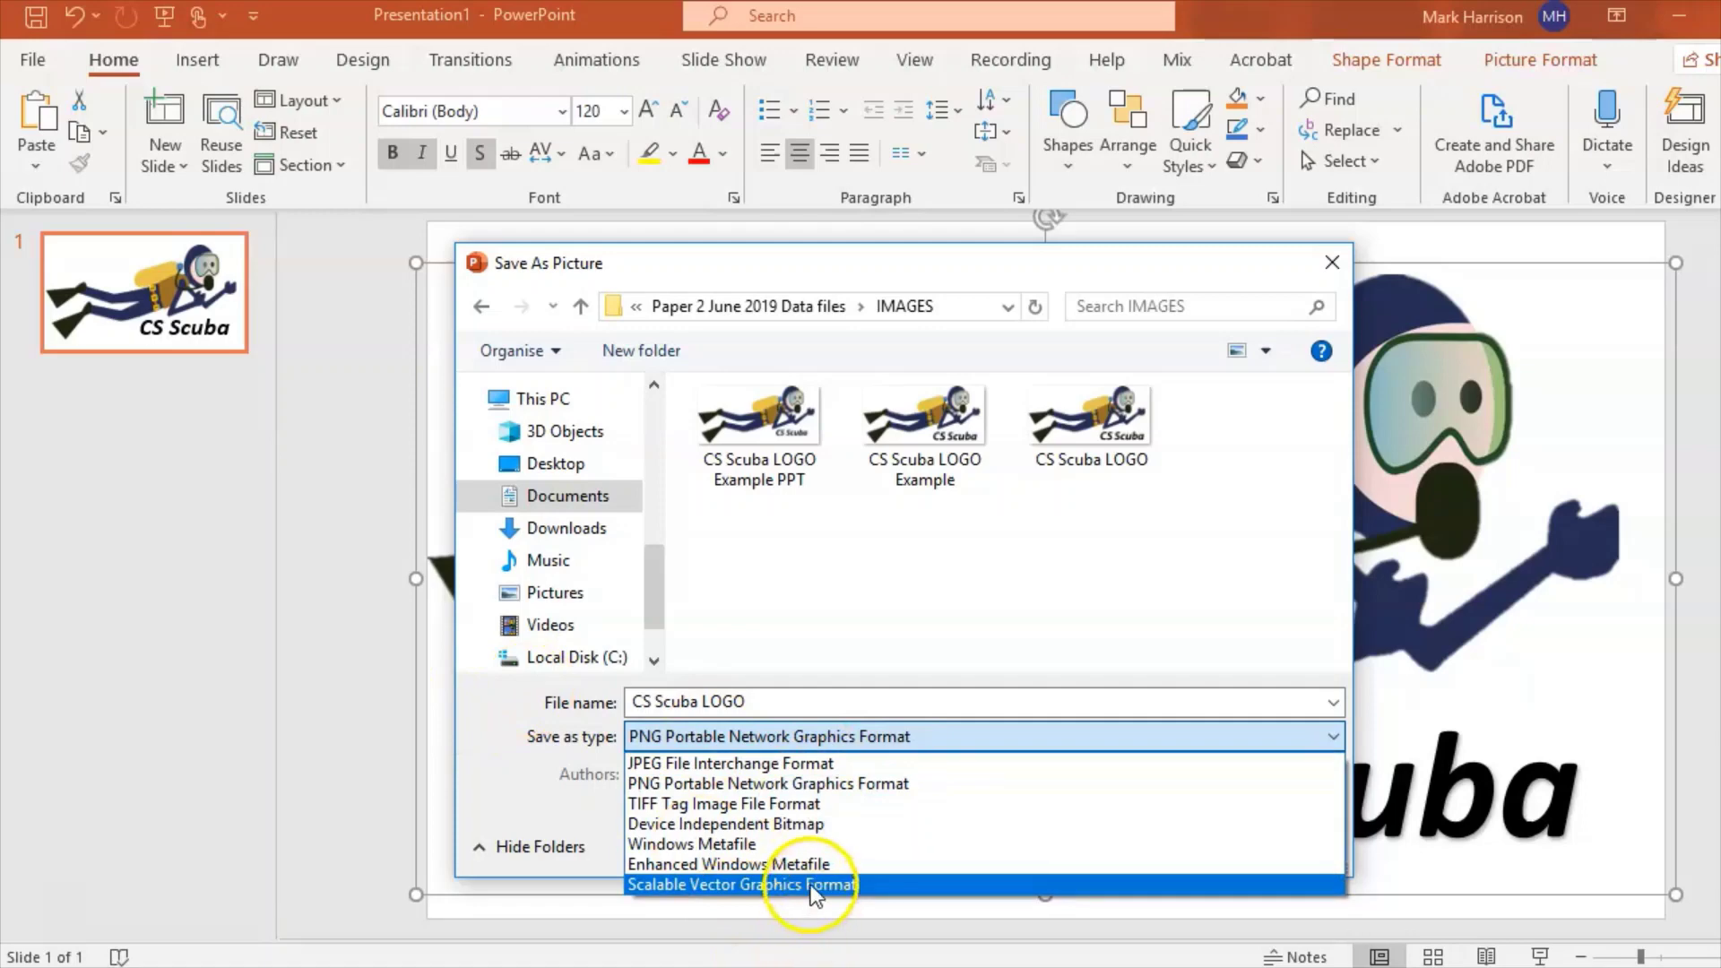
{"action": "left_click", "coordinate": [466, 705]}
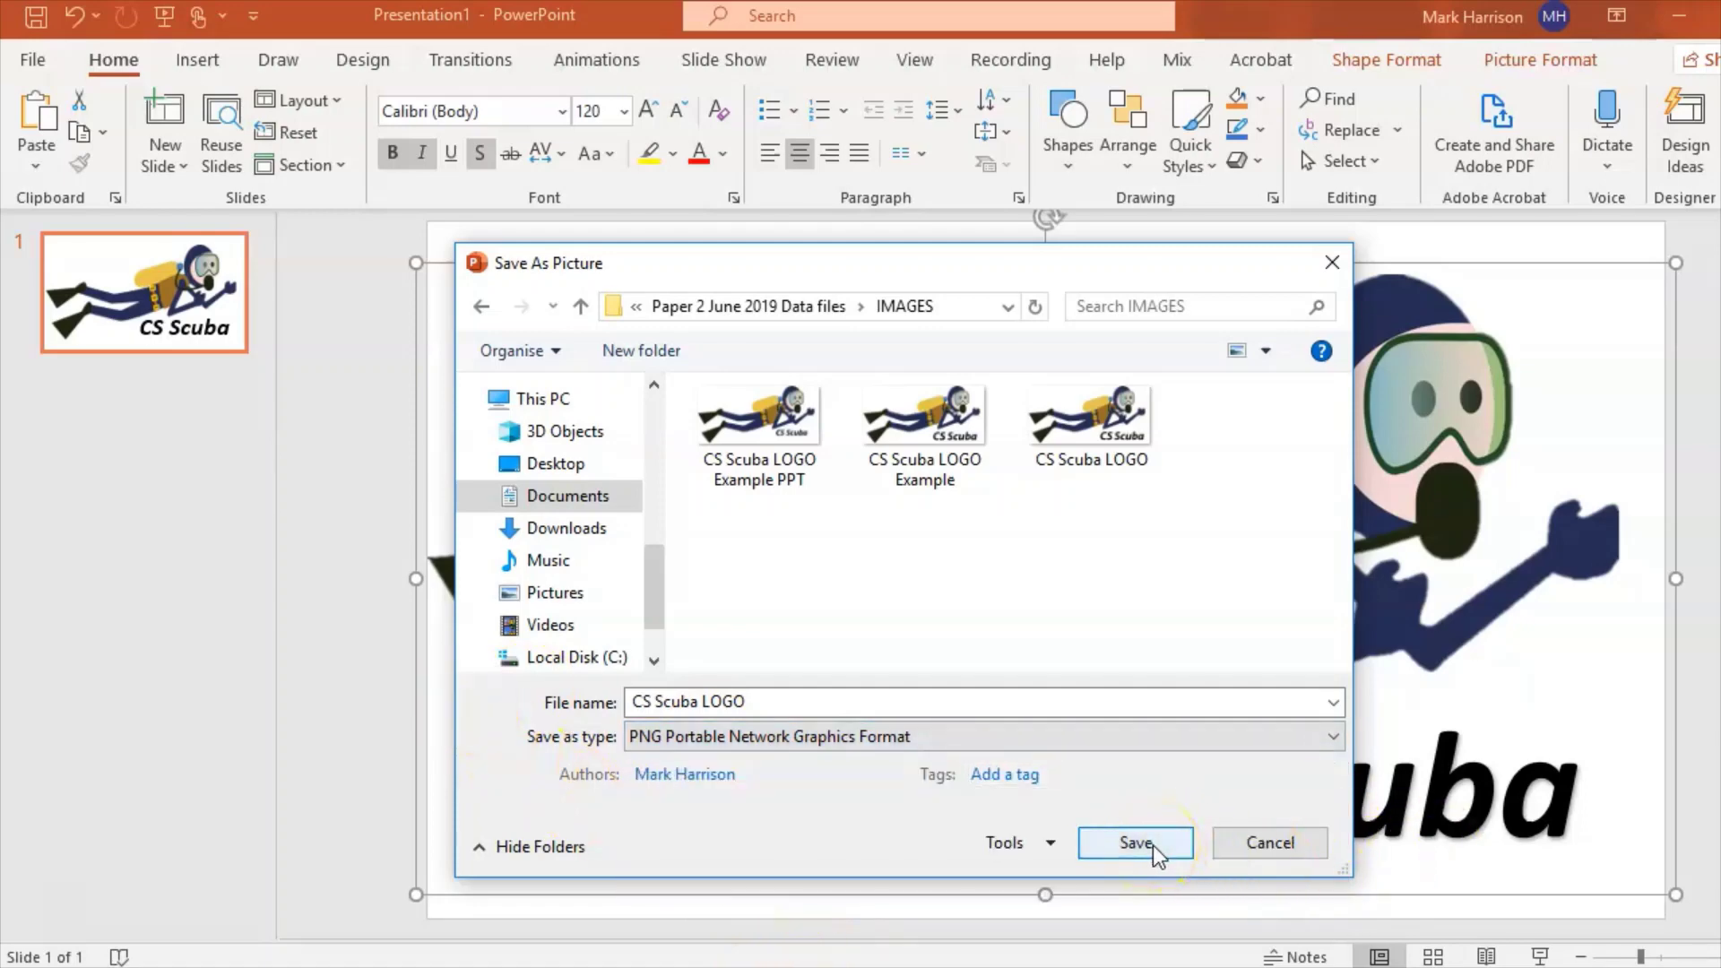
{"action": "left_click", "coordinate": [1289, 841]}
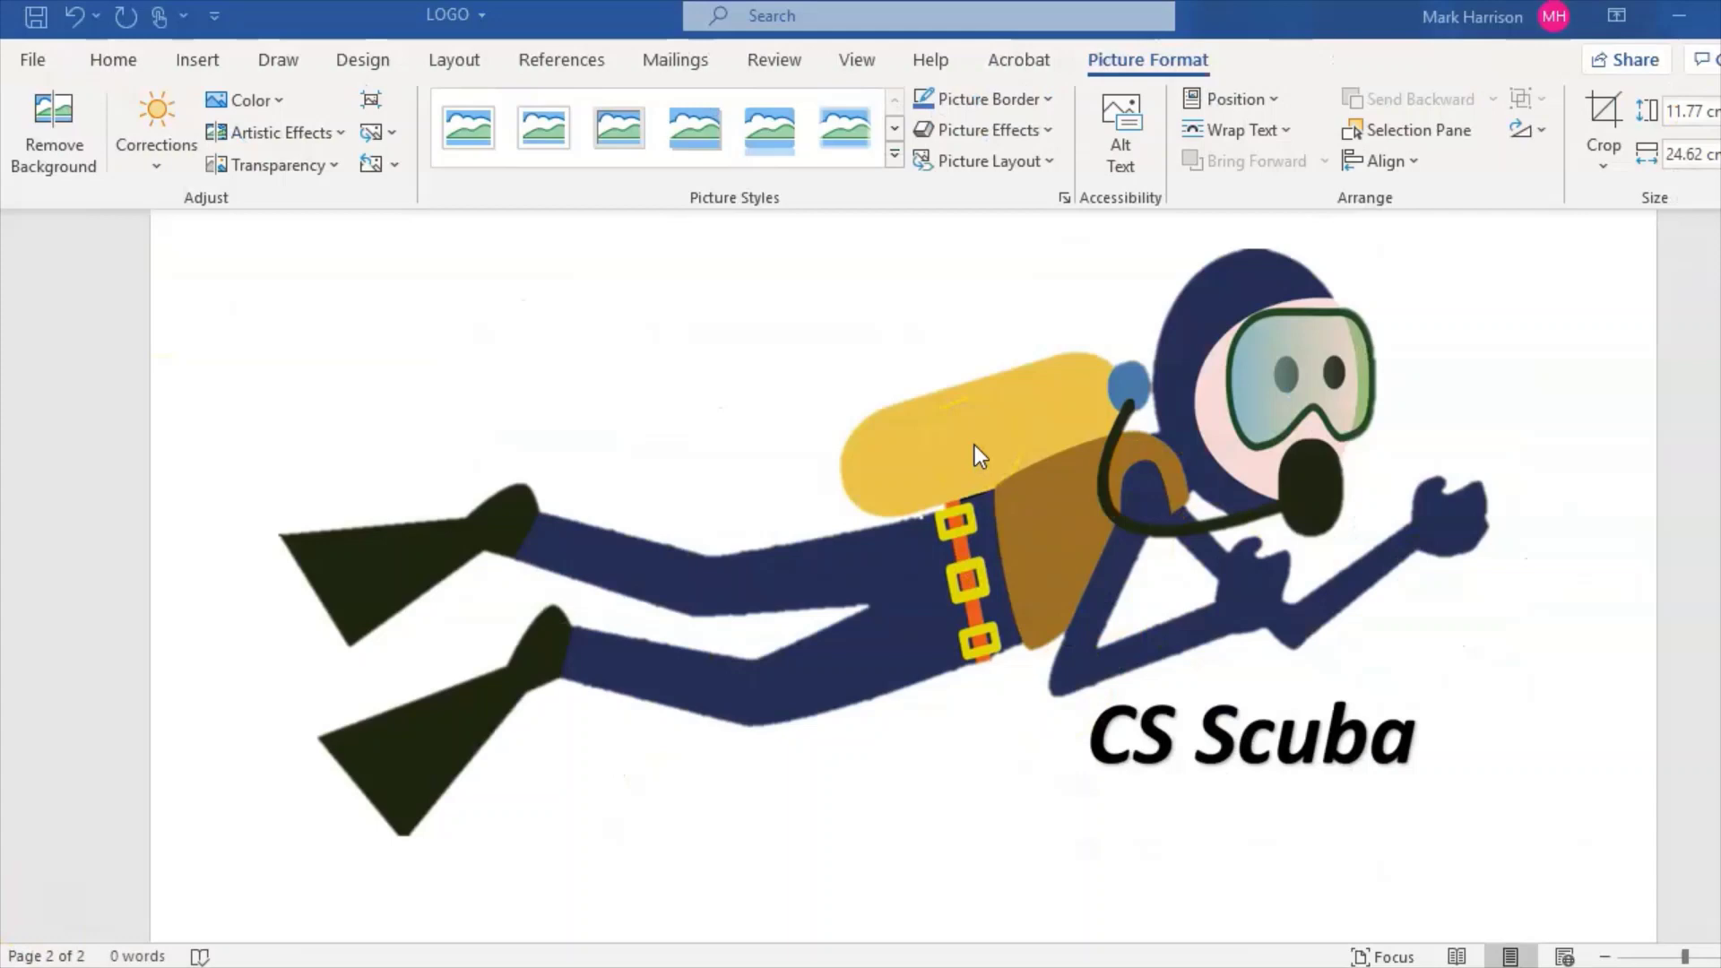
Step: Resize the logo picture in the LOGO document to about 24.93 cm wide by 11.91 cm high
{"action": "left_click", "coordinate": [1201, 553]}
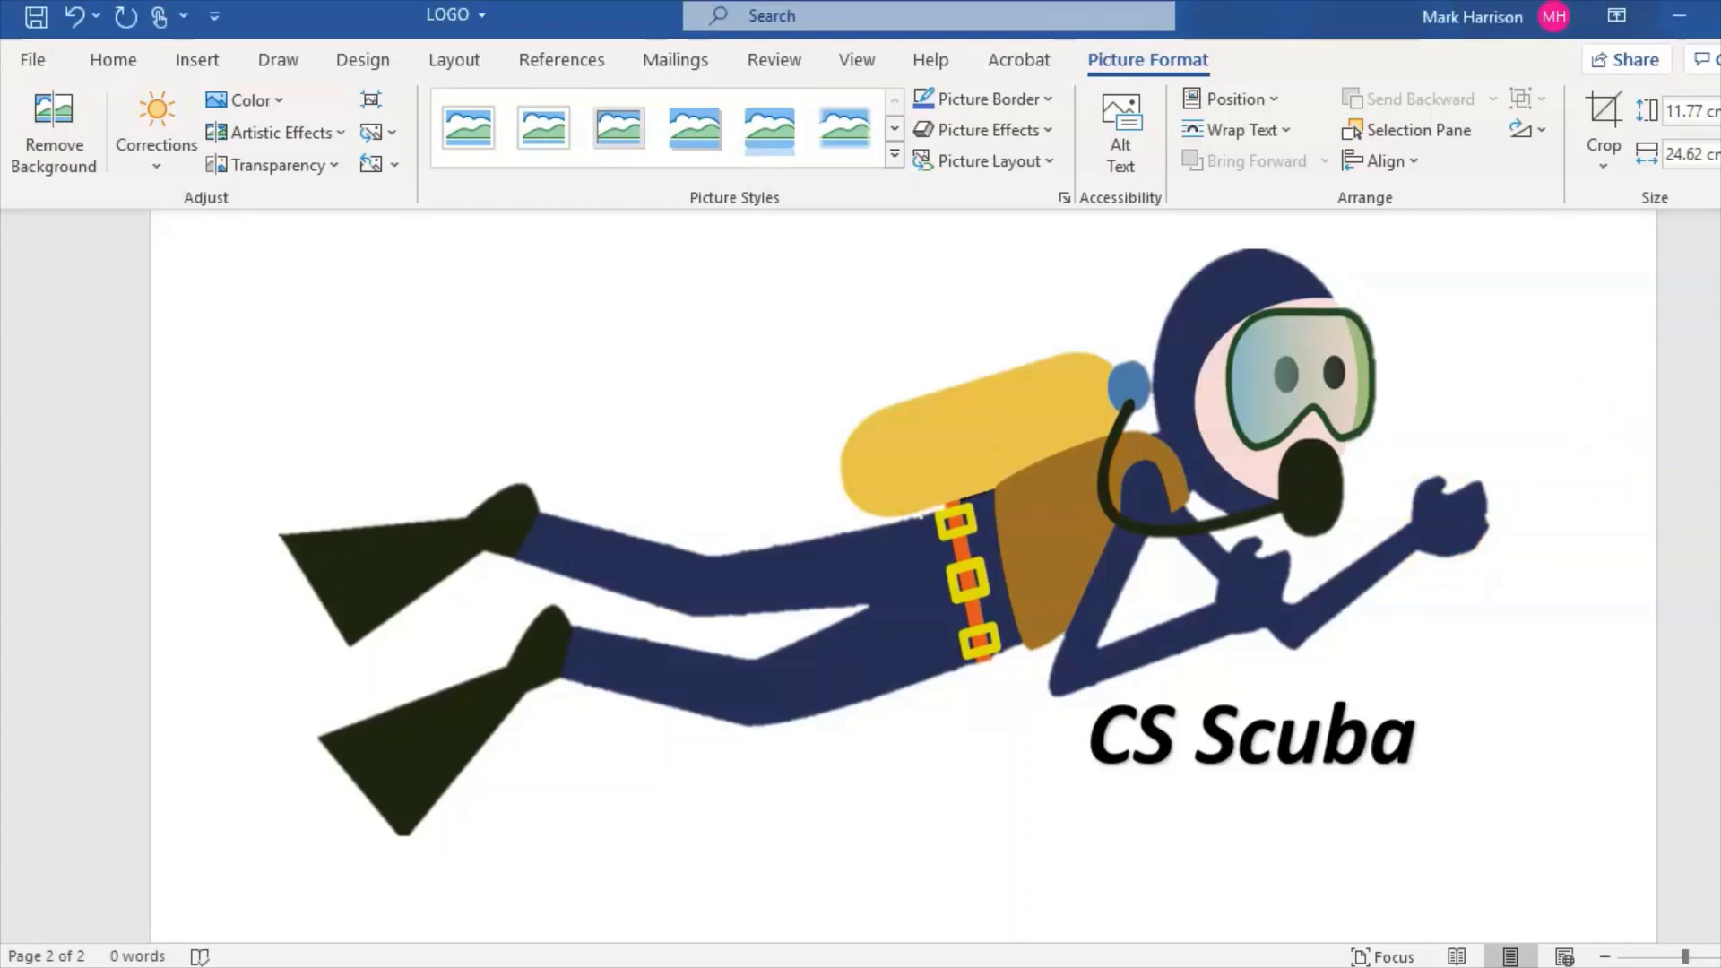
{"action": "scroll", "coordinate": [883, 526], "scroll_direction": "down", "scroll_amount": 1}
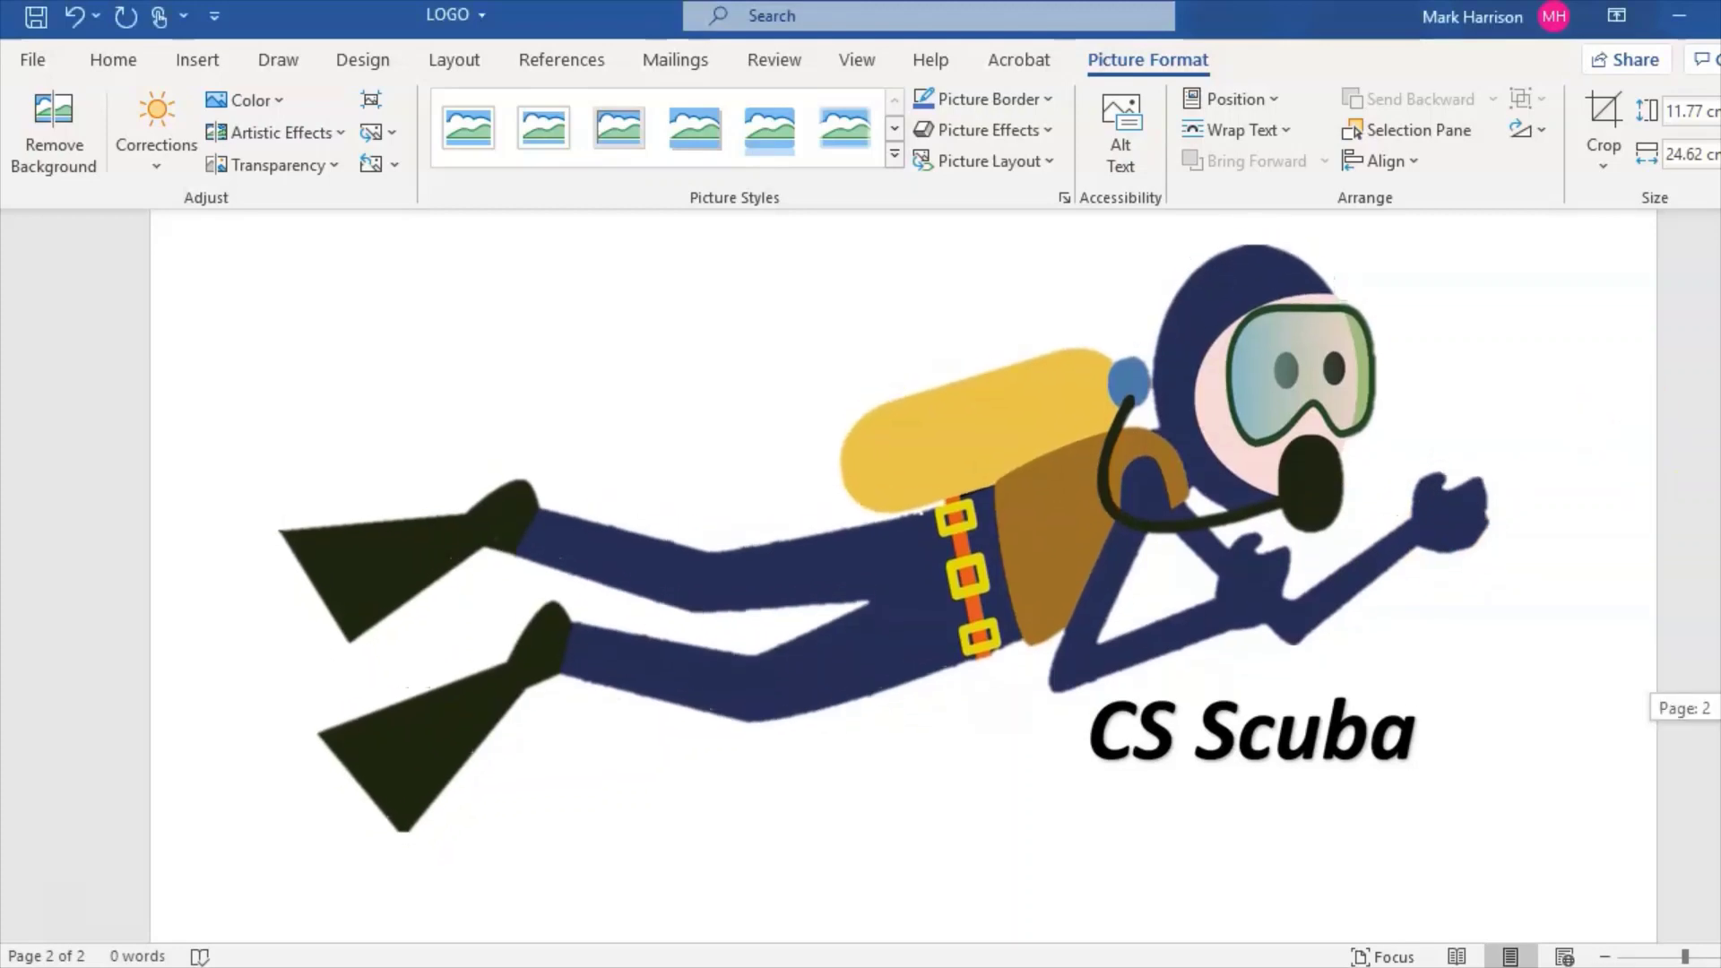
{"action": "left_click", "coordinate": [936, 686]}
{"action": "left_click_drag", "start_coordinate": [1531, 843], "coordinate": [350, 342]}
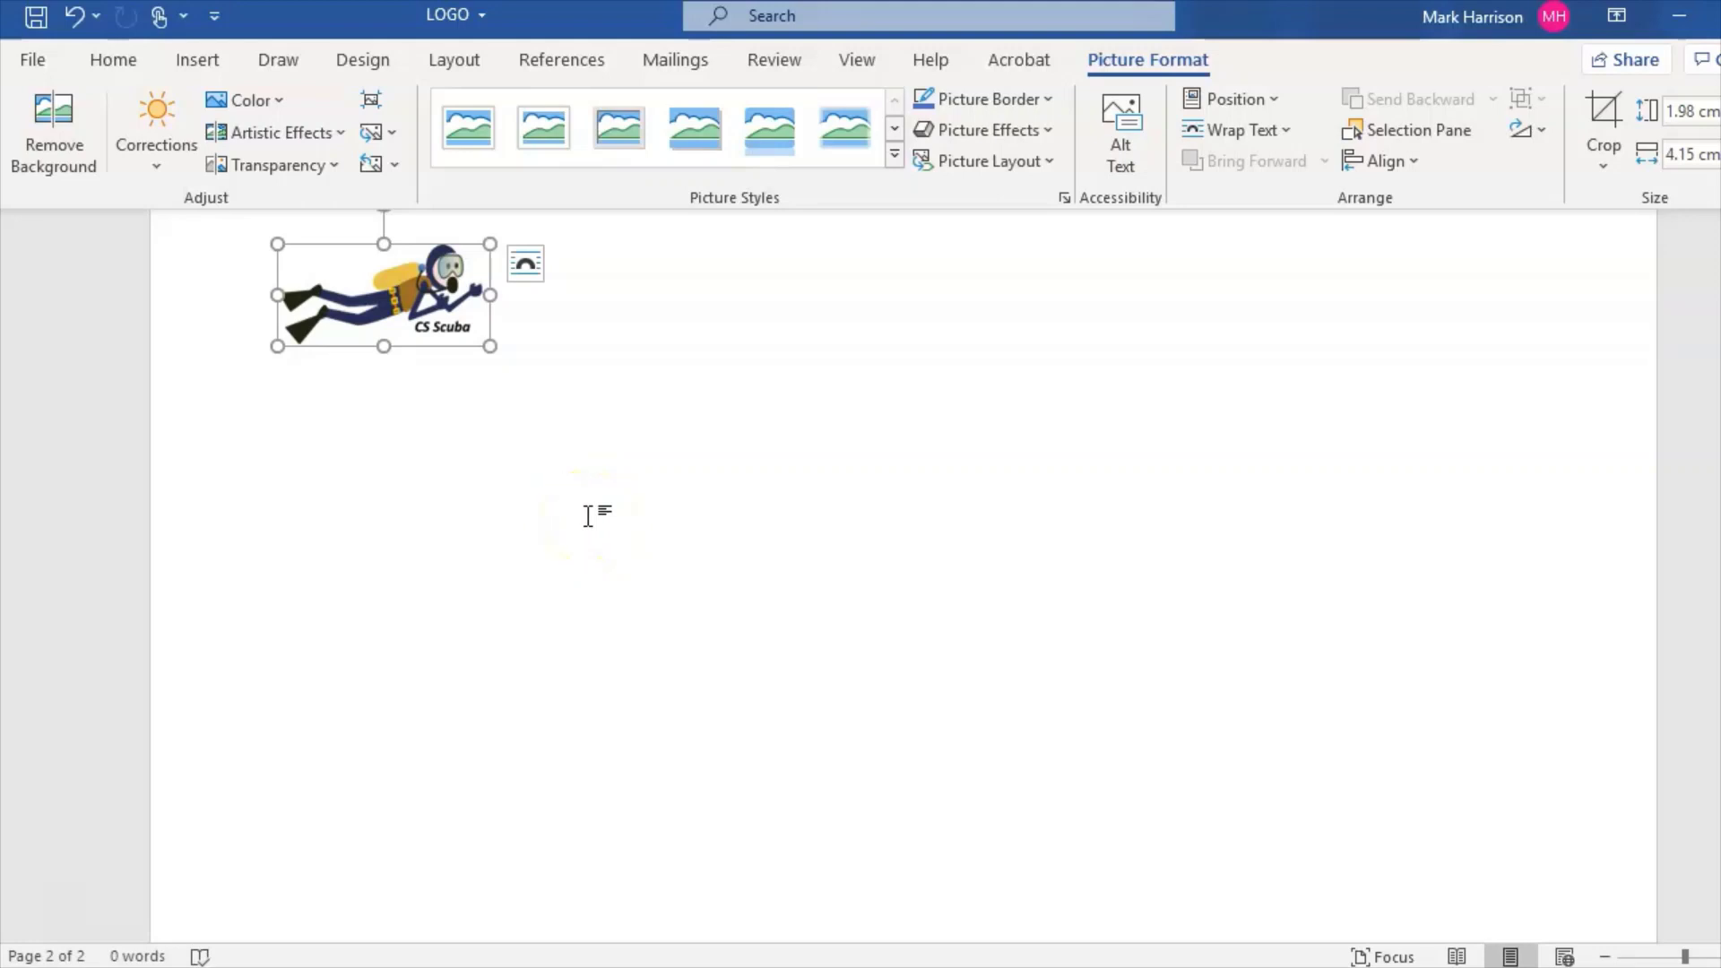
{"action": "left_click_drag", "start_coordinate": [490, 346], "coordinate": [1430, 849]}
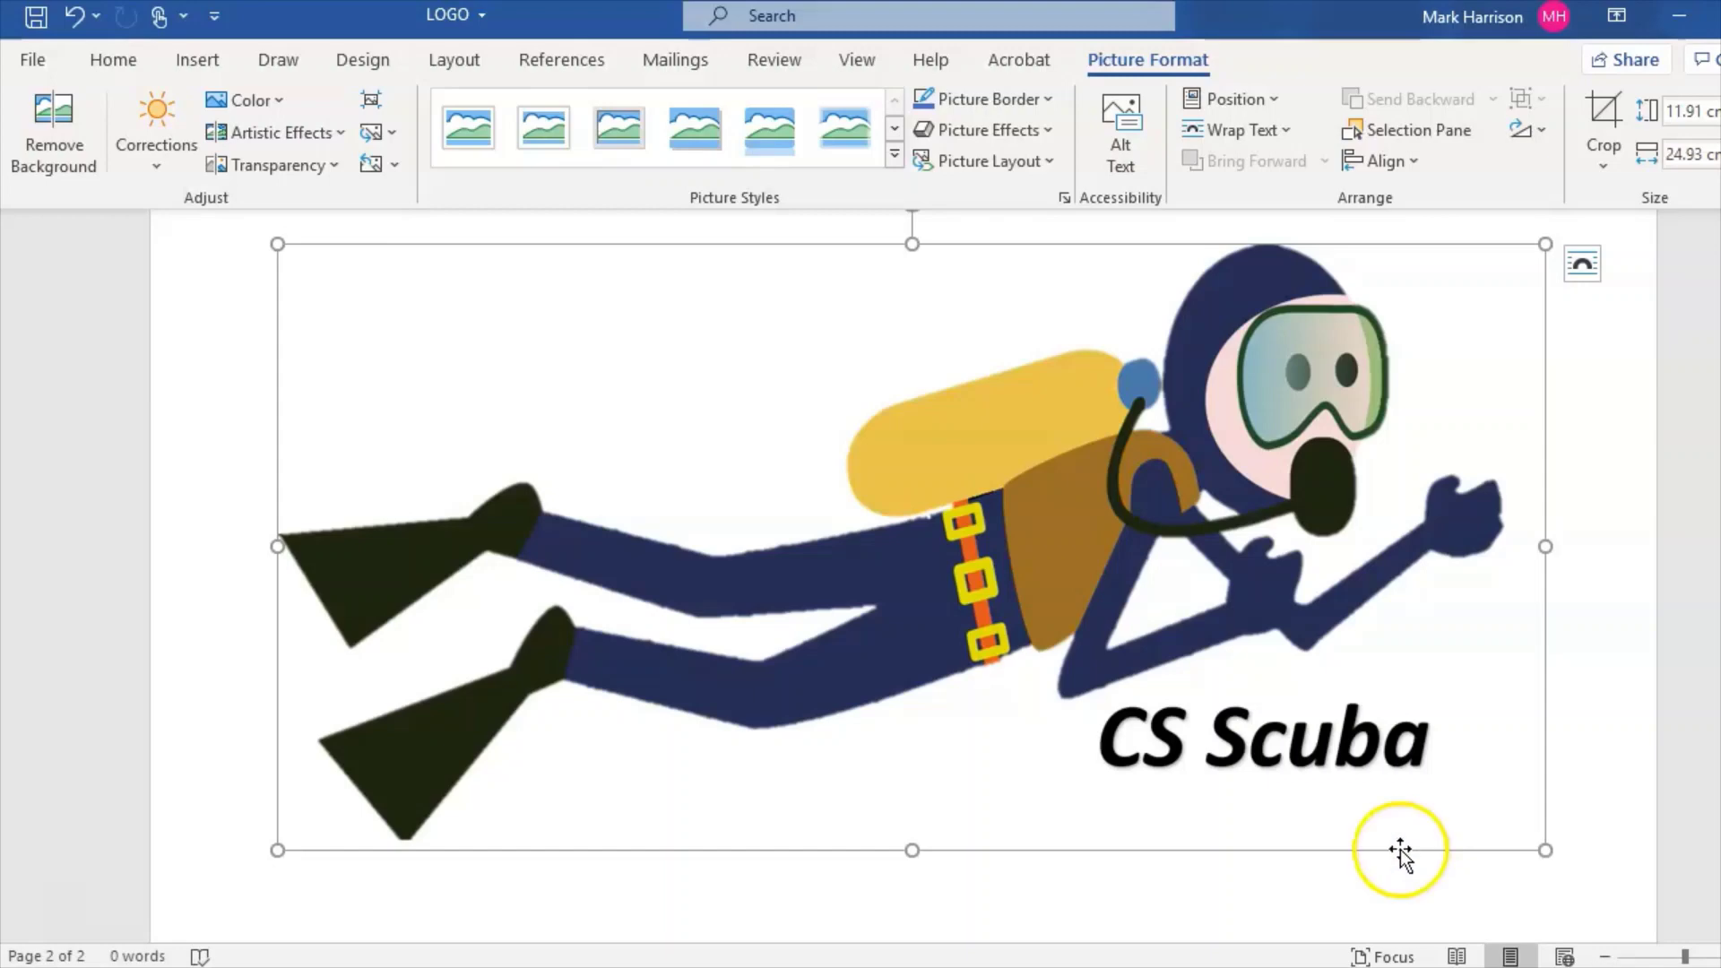
{"action": "left_click", "coordinate": [78, 892]}
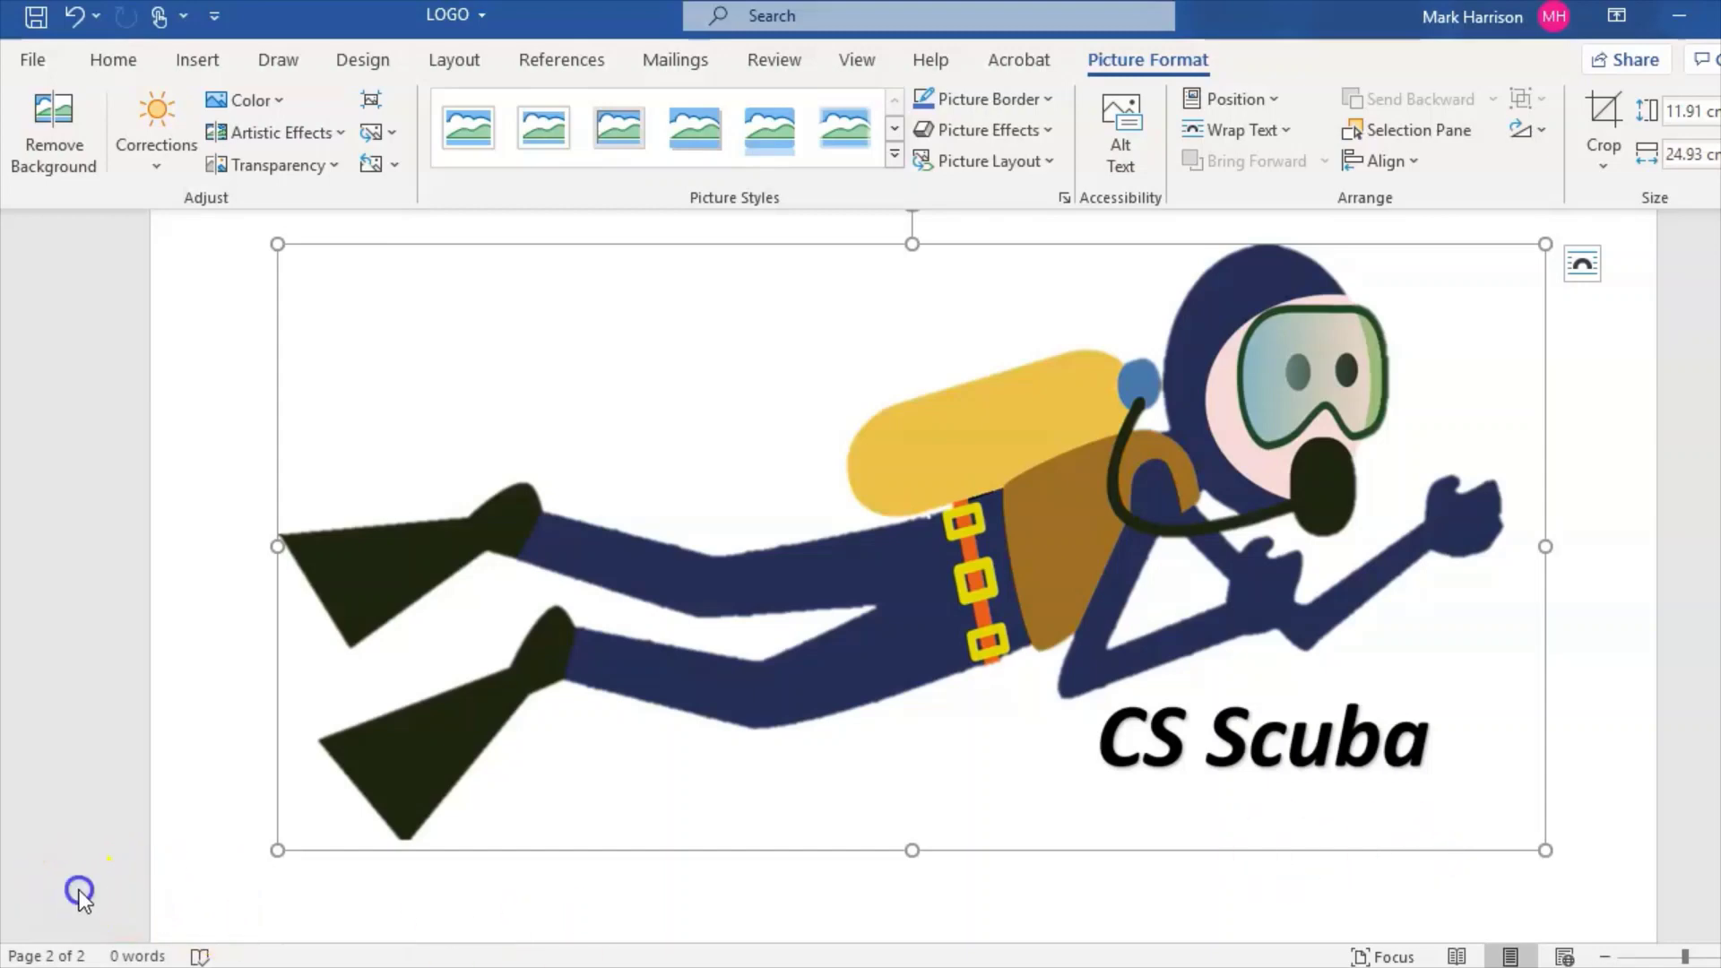
Step: Switch back to the exam paper in Adobe Acrobat Reader
{"action": "key", "text": "alt+Tab"}
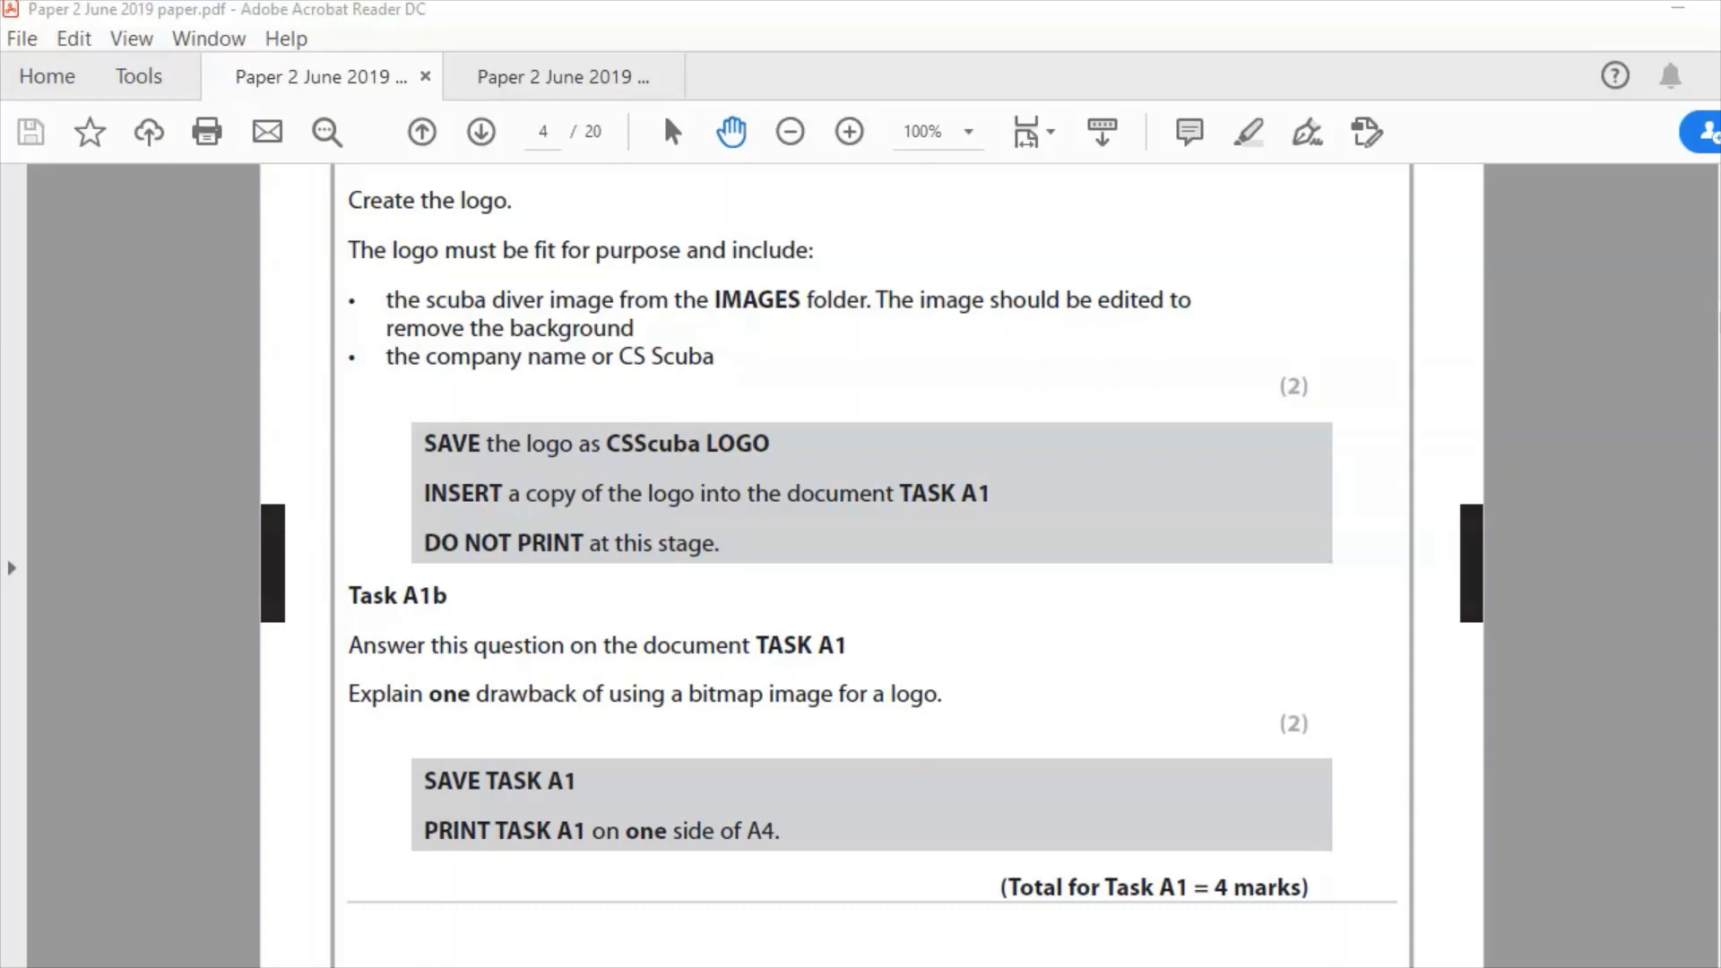
Step: Scroll the exam paper down to Task A1b, then show the pixelated bird image in Photos
{"action": "left_click", "coordinate": [96, 867]}
{"action": "scroll", "coordinate": [1584, 806], "scroll_direction": "down", "scroll_amount": 3}
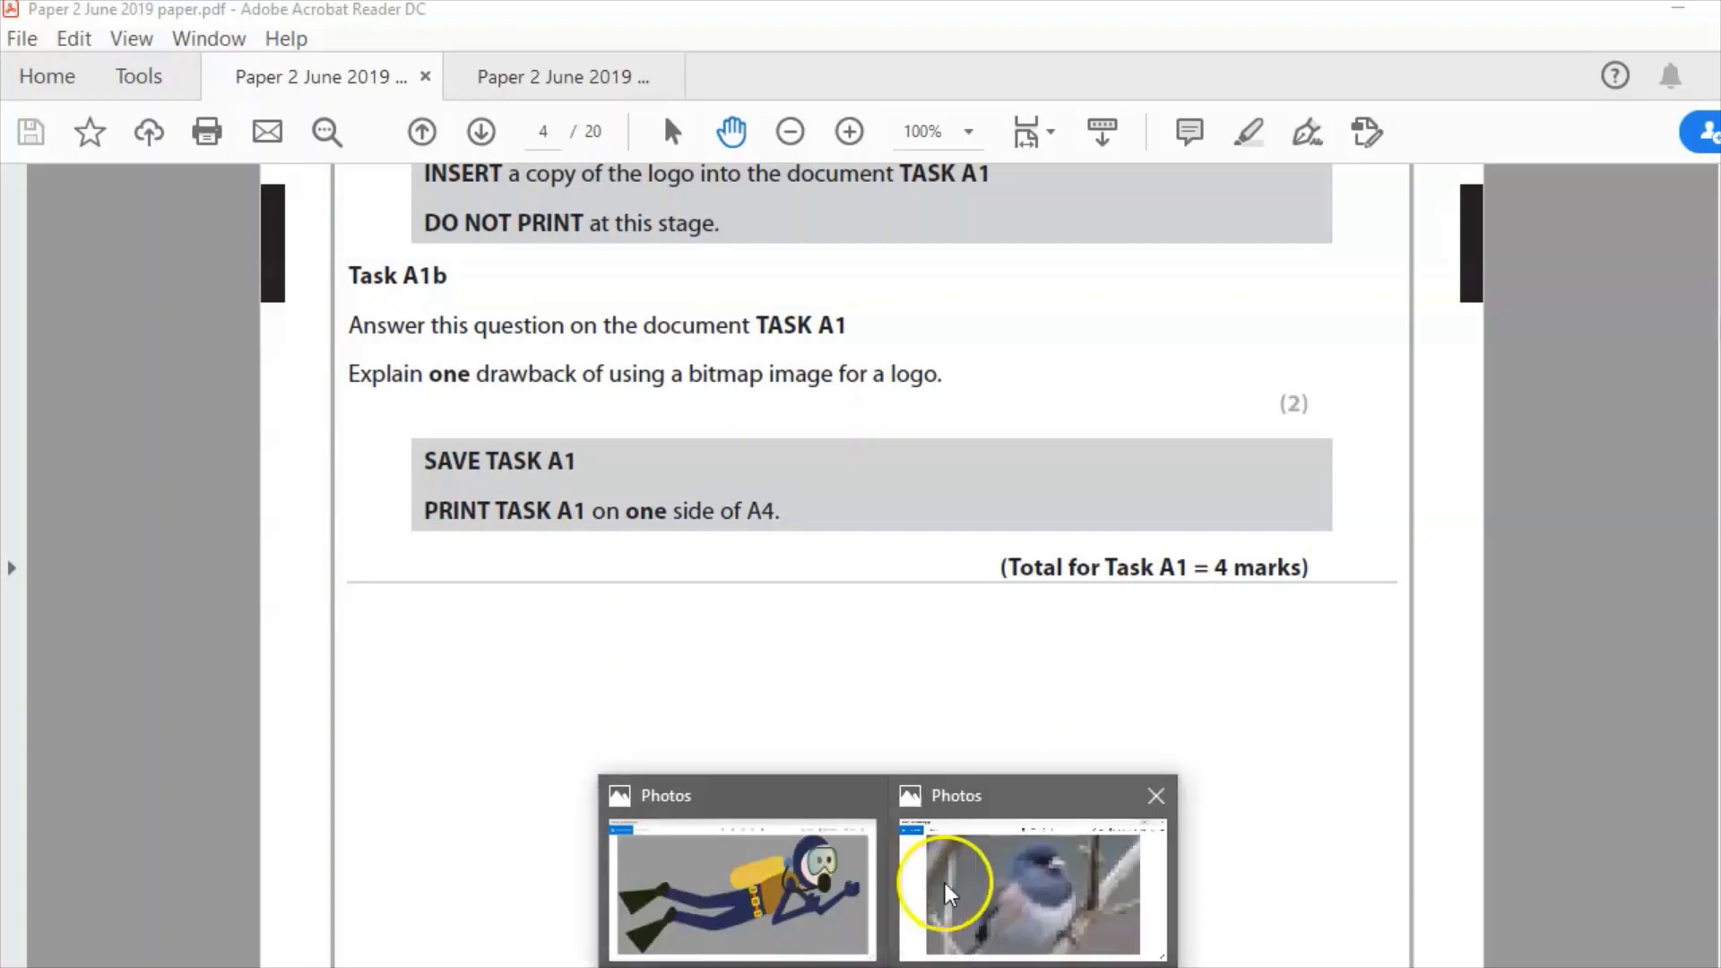
{"action": "left_click", "coordinate": [948, 889]}
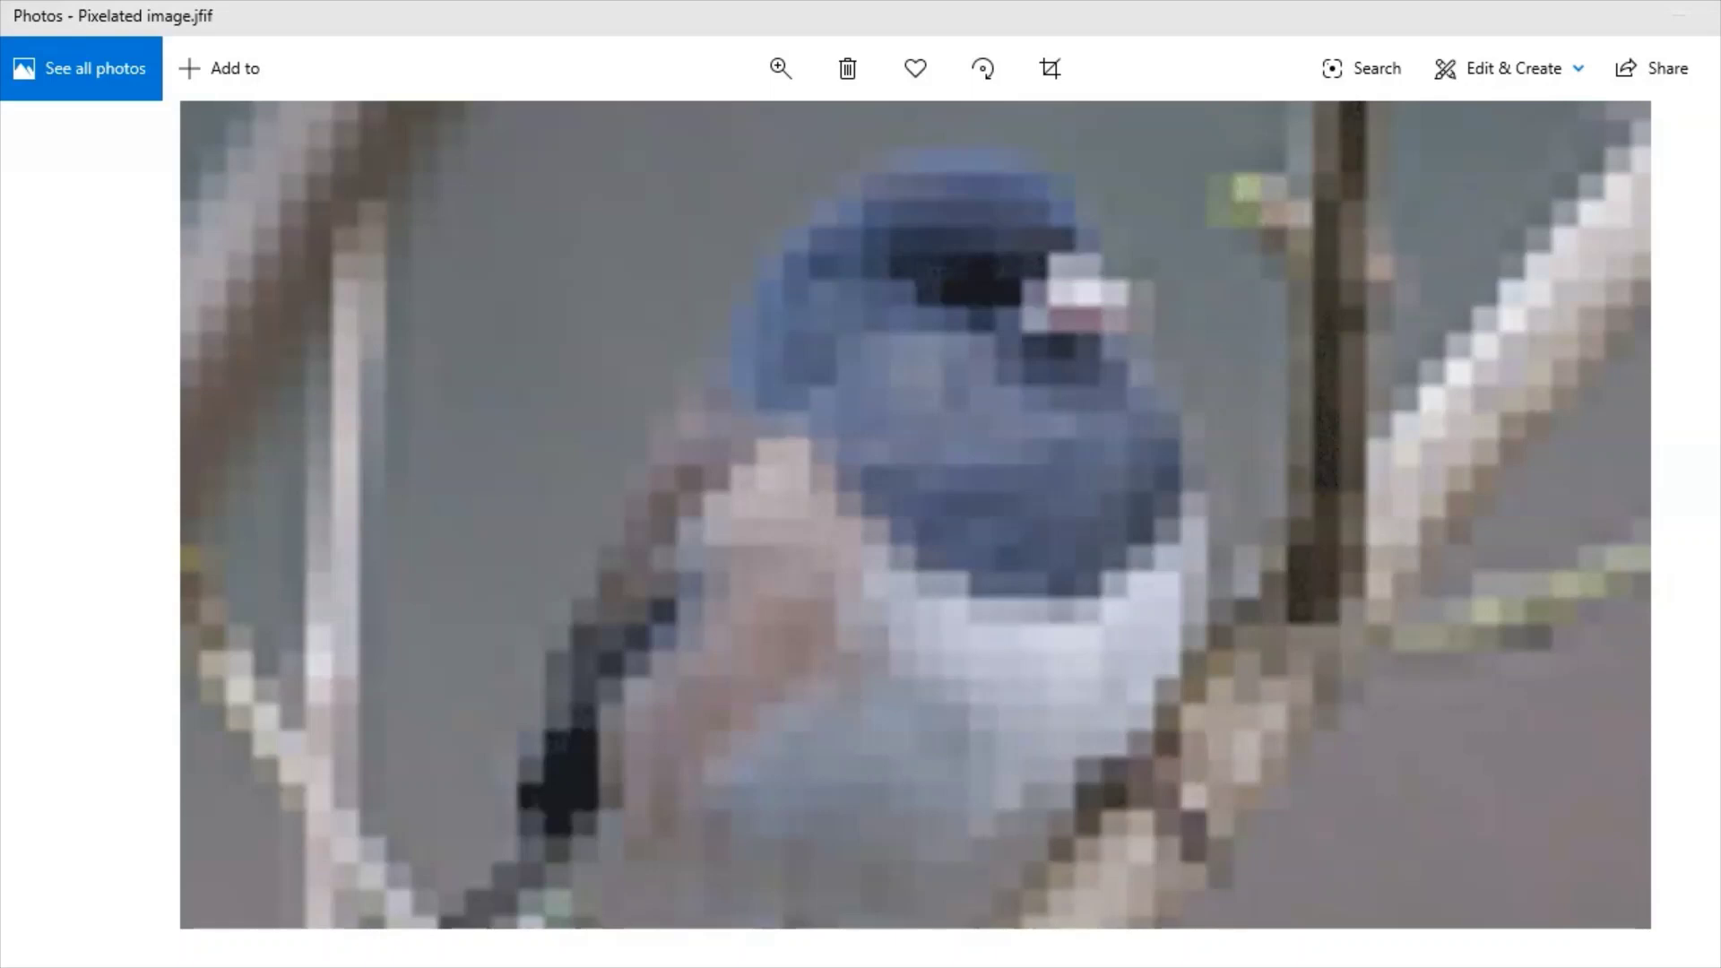
Step: Switch between the exam paper and the pixelated bird image, ending on the Task A1b question
{"action": "mouse_move", "coordinate": [700, 964]}
{"action": "left_click", "coordinate": [803, 877]}
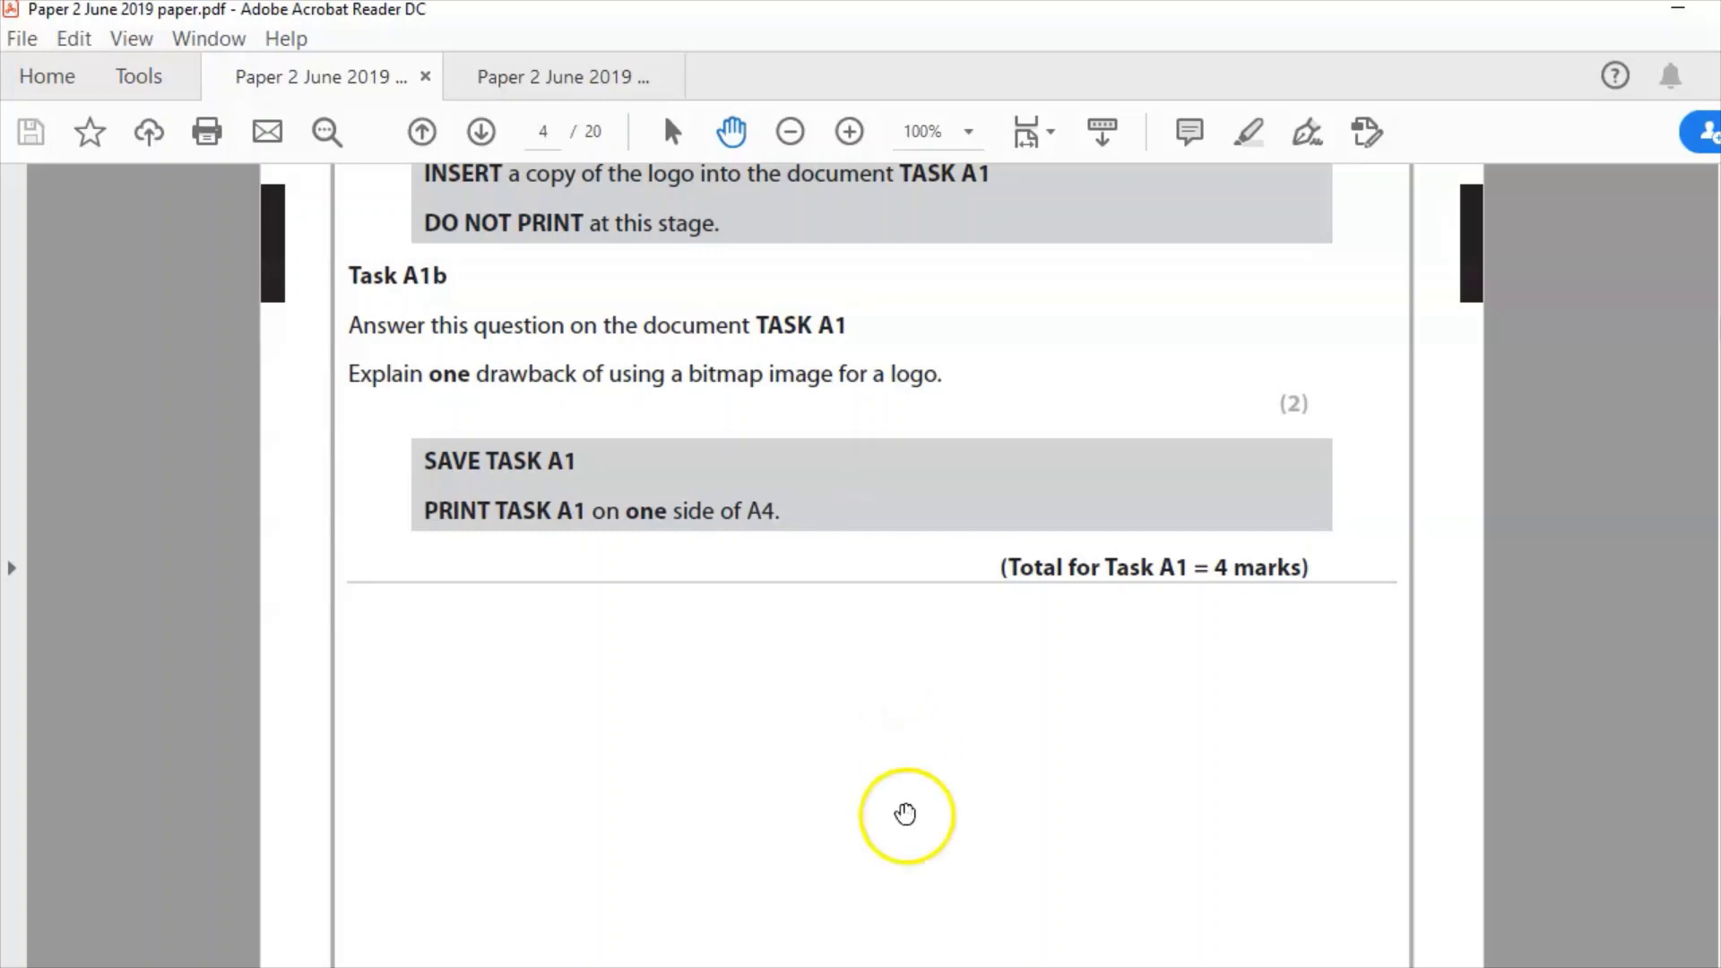
{"action": "mouse_move", "coordinate": [902, 958]}
{"action": "left_click", "coordinate": [1040, 915]}
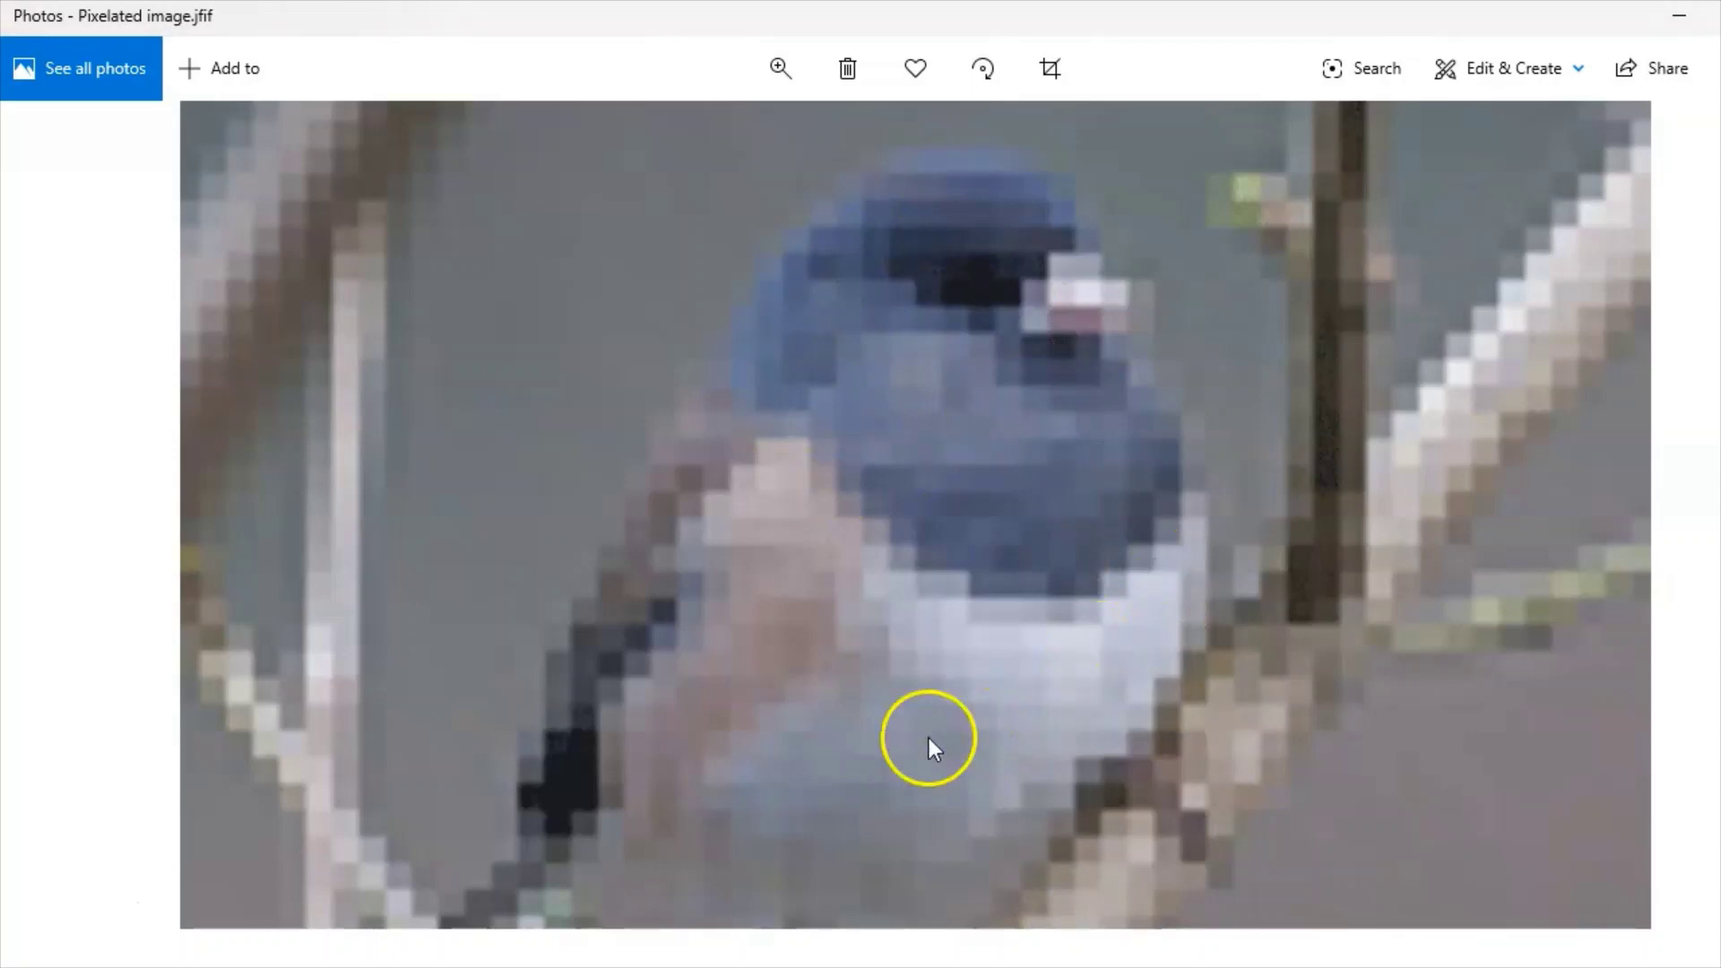
{"action": "mouse_move", "coordinate": [710, 953]}
{"action": "left_click", "coordinate": [615, 884]}
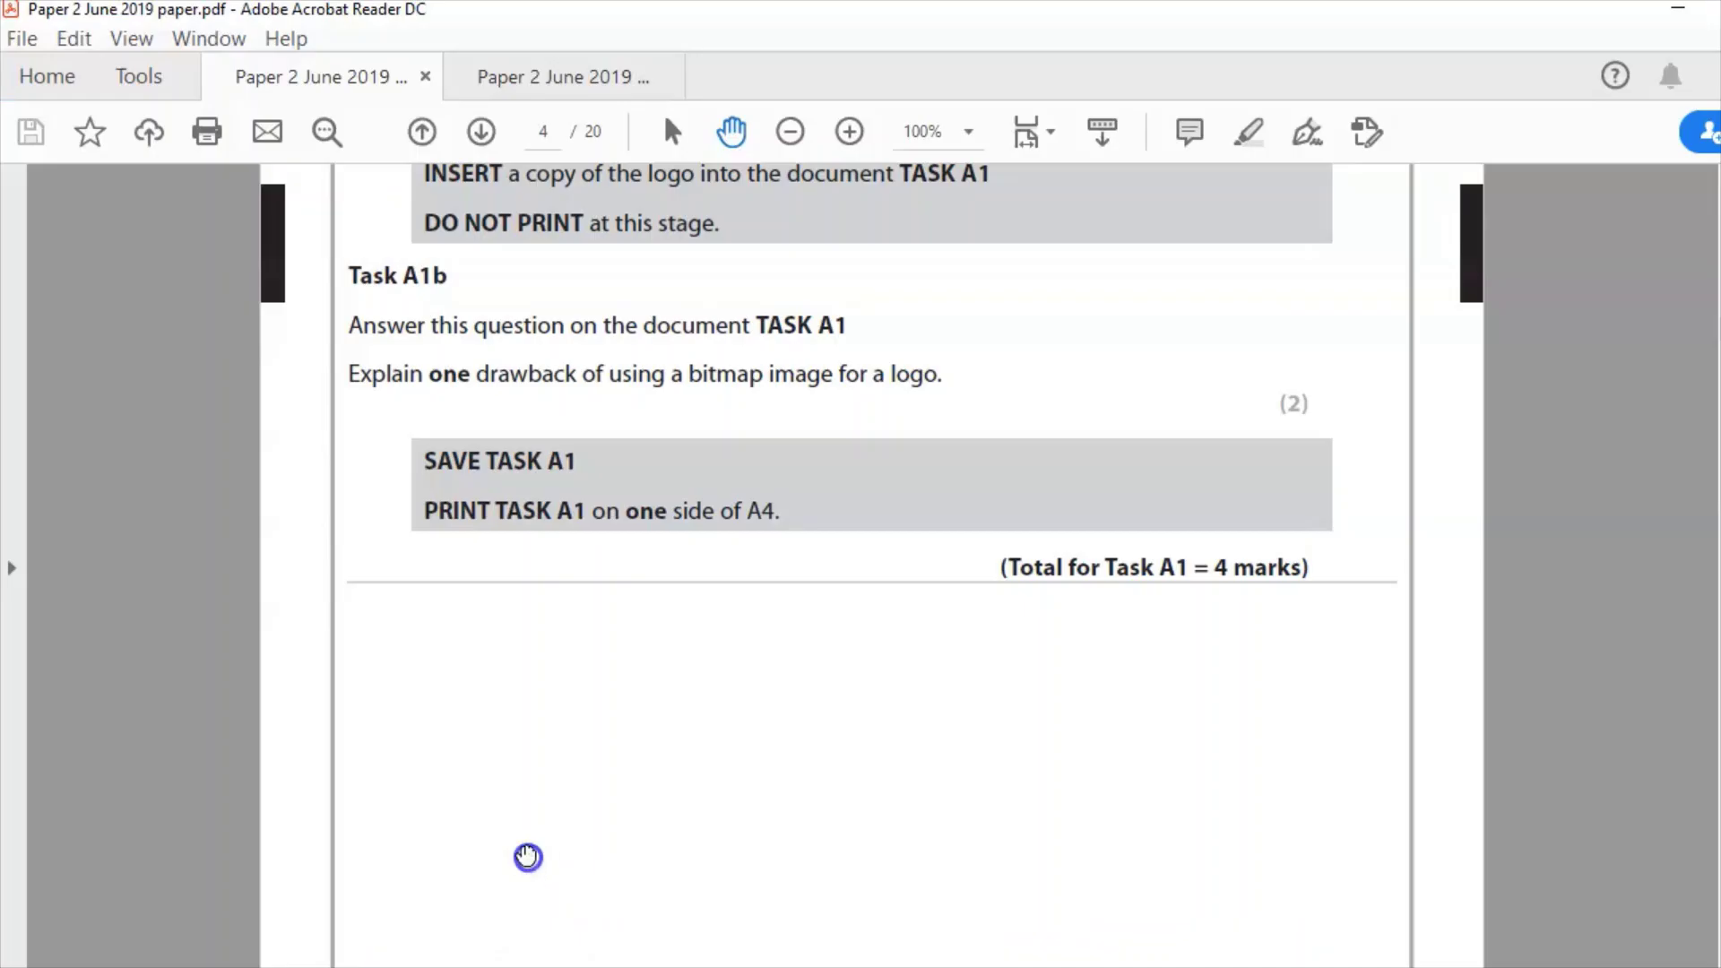
Step: Write the A1B answer on bitmap pixelation in Word, then return to the Acrobat Reader exam paper
{"action": "key", "text": "alt+Tab"}
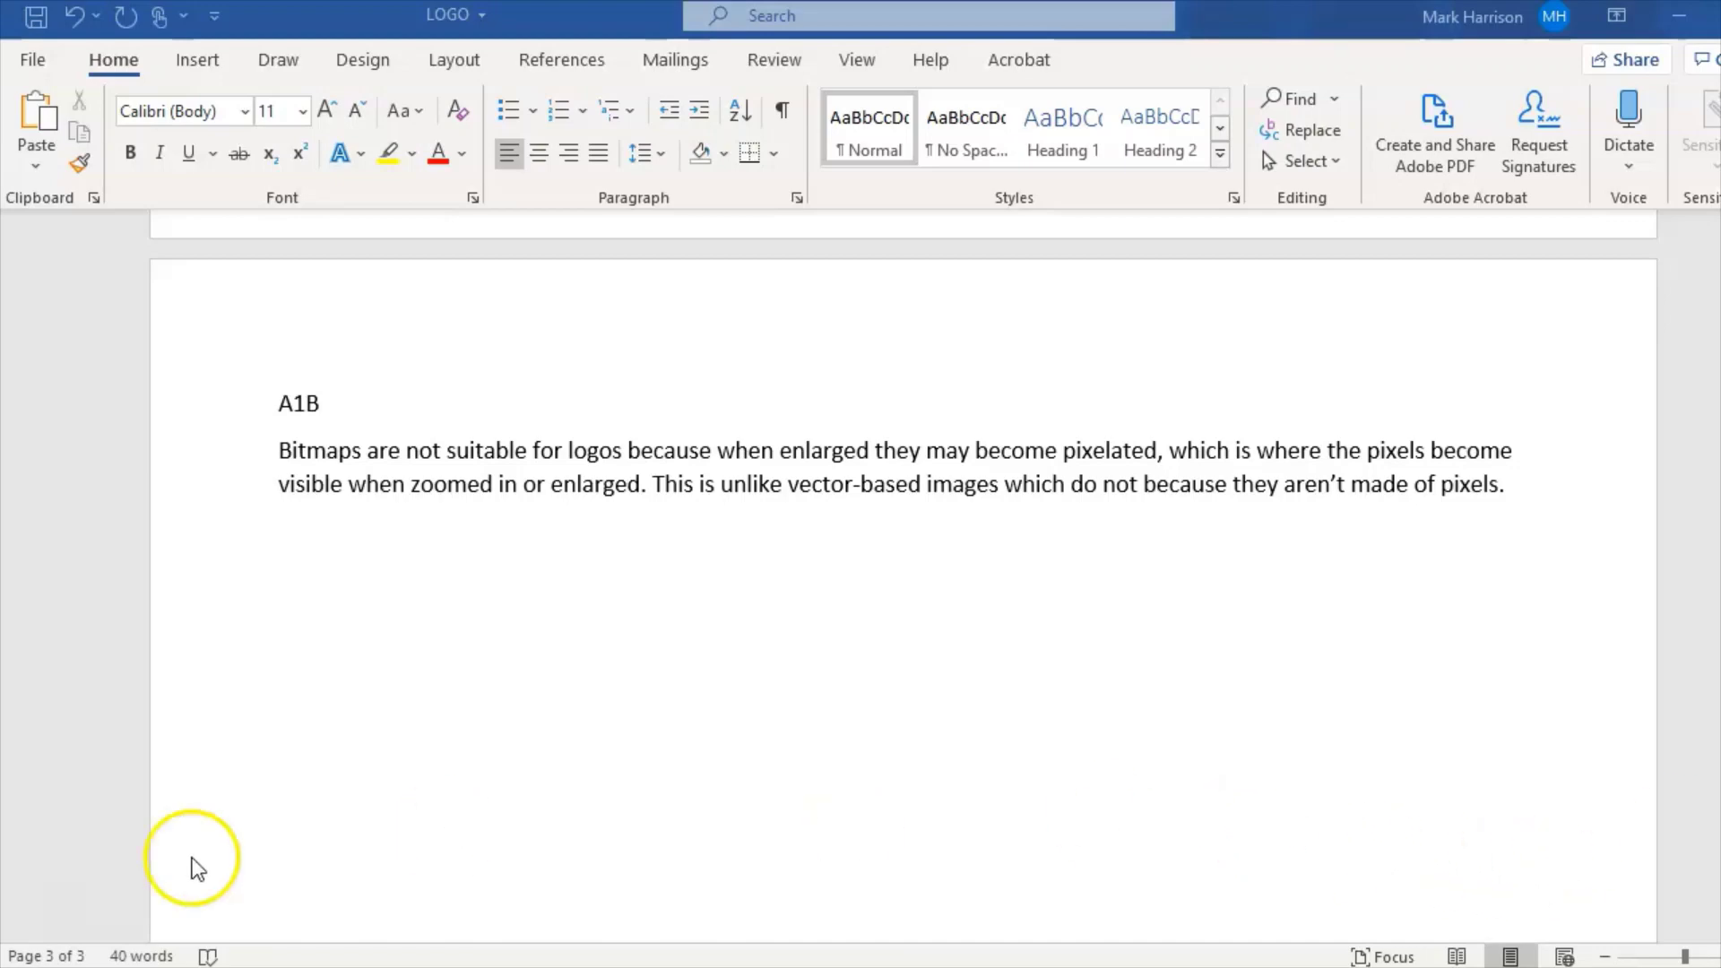
{"action": "left_click", "coordinate": [46, 891]}
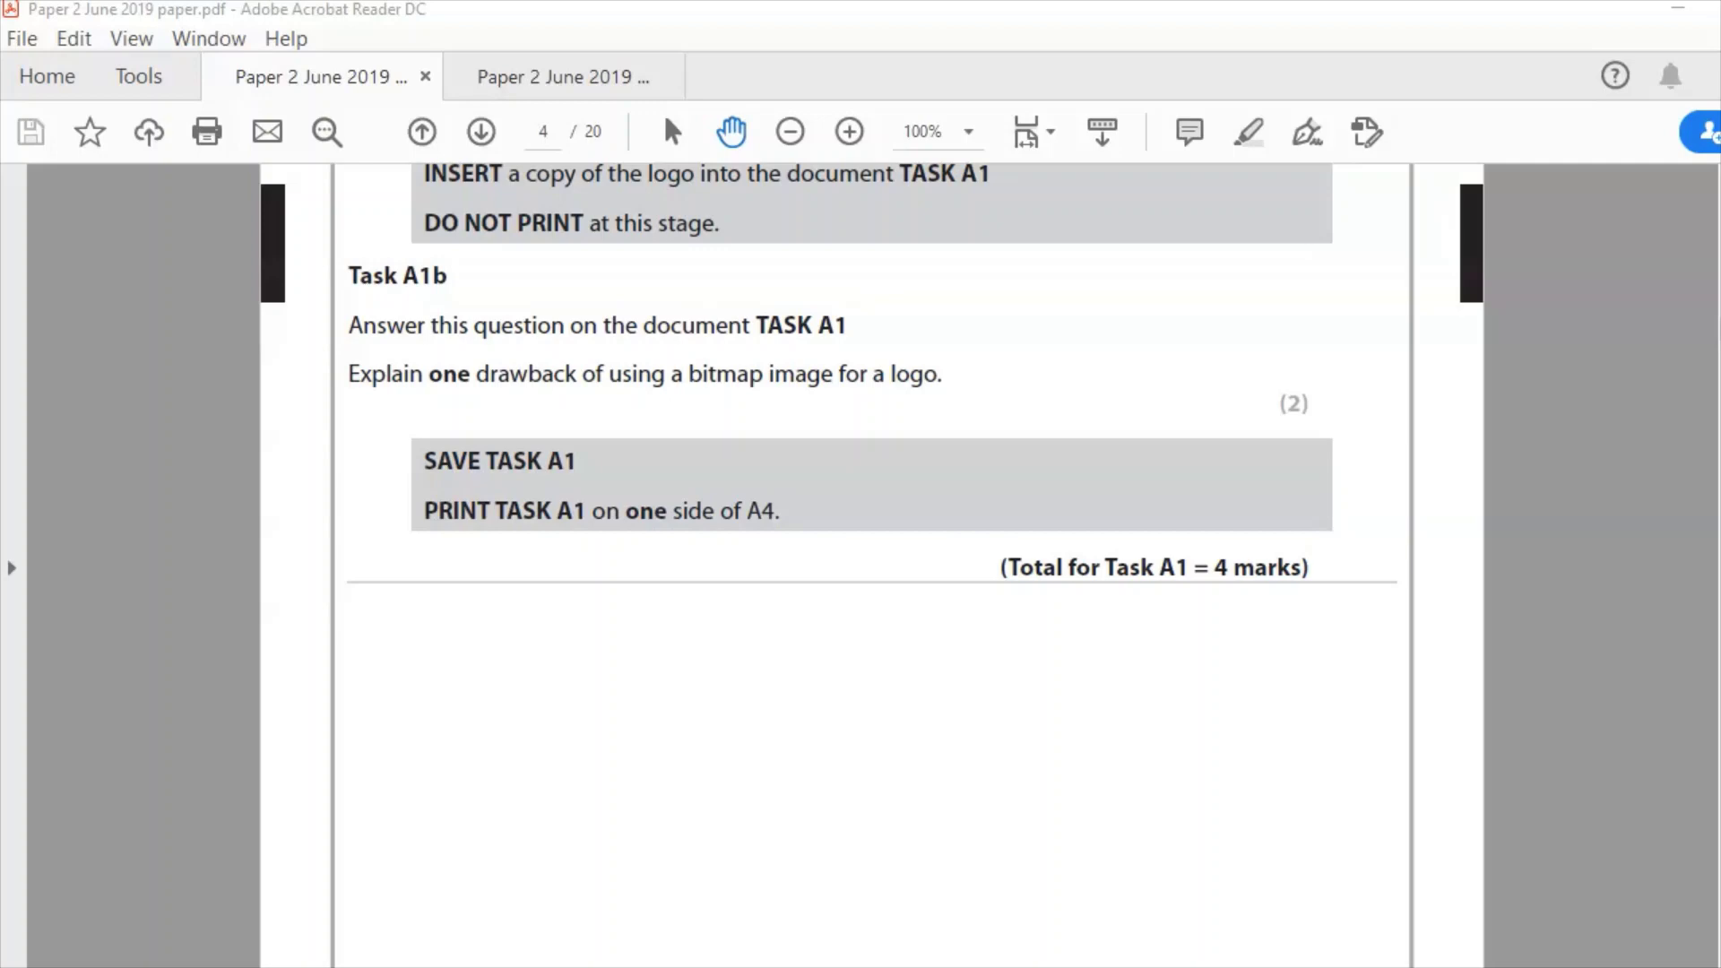
{"action": "left_click", "coordinate": [1653, 768]}
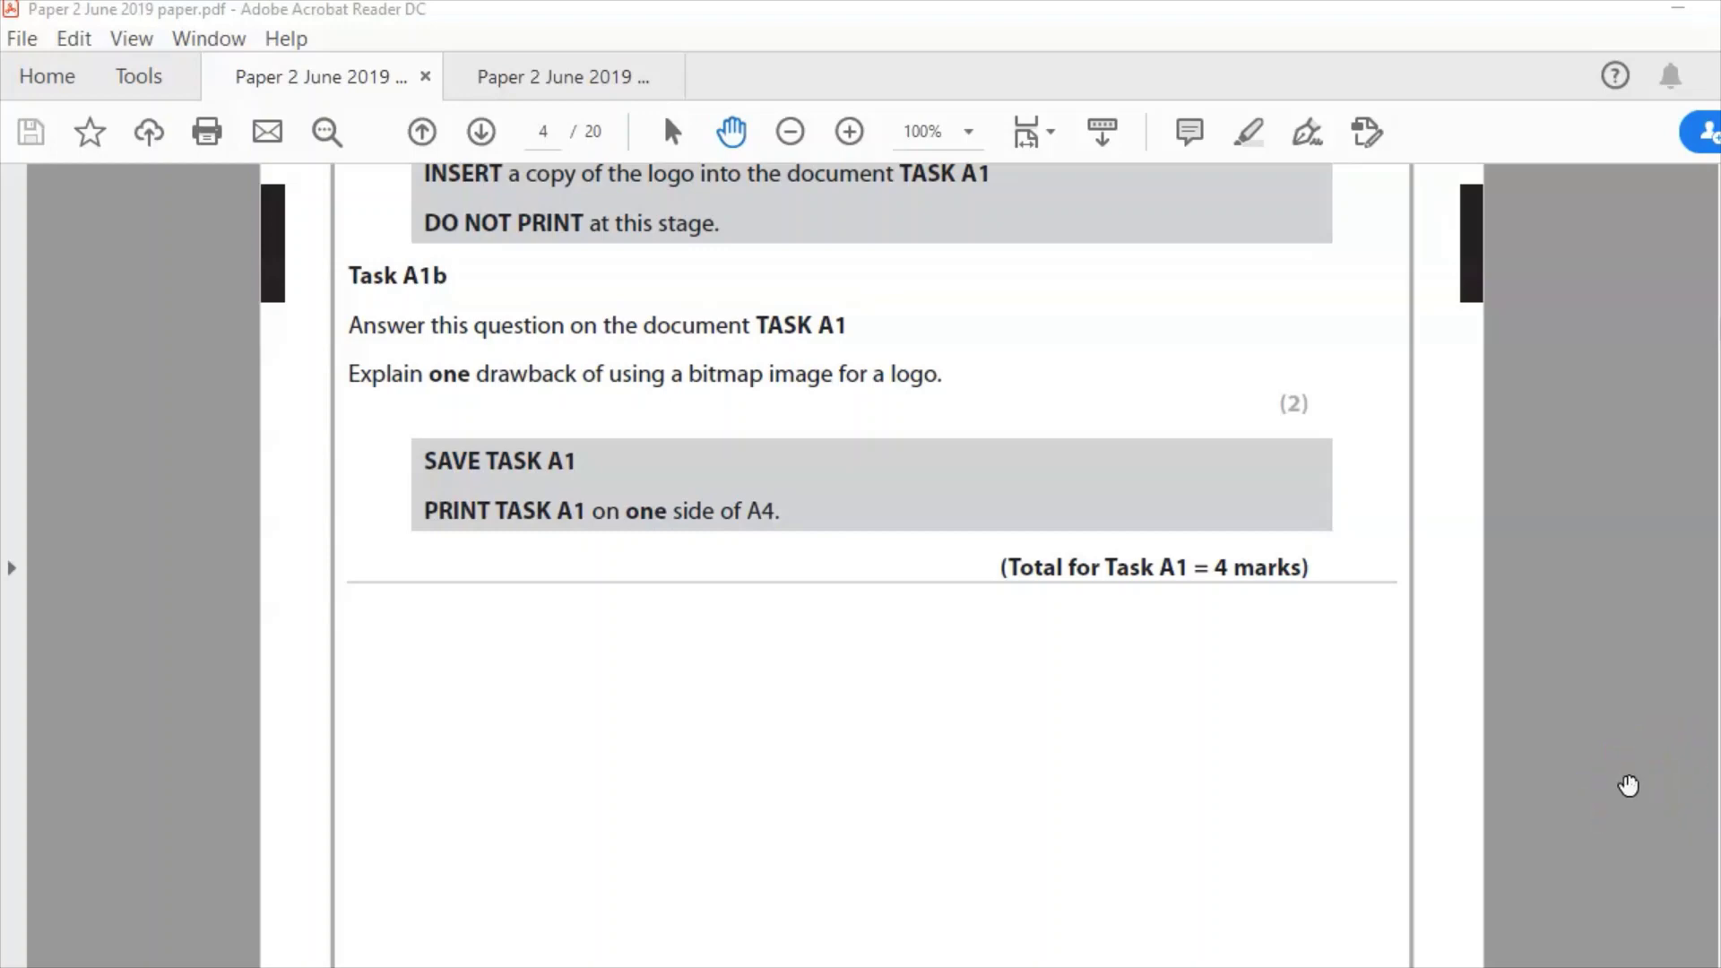